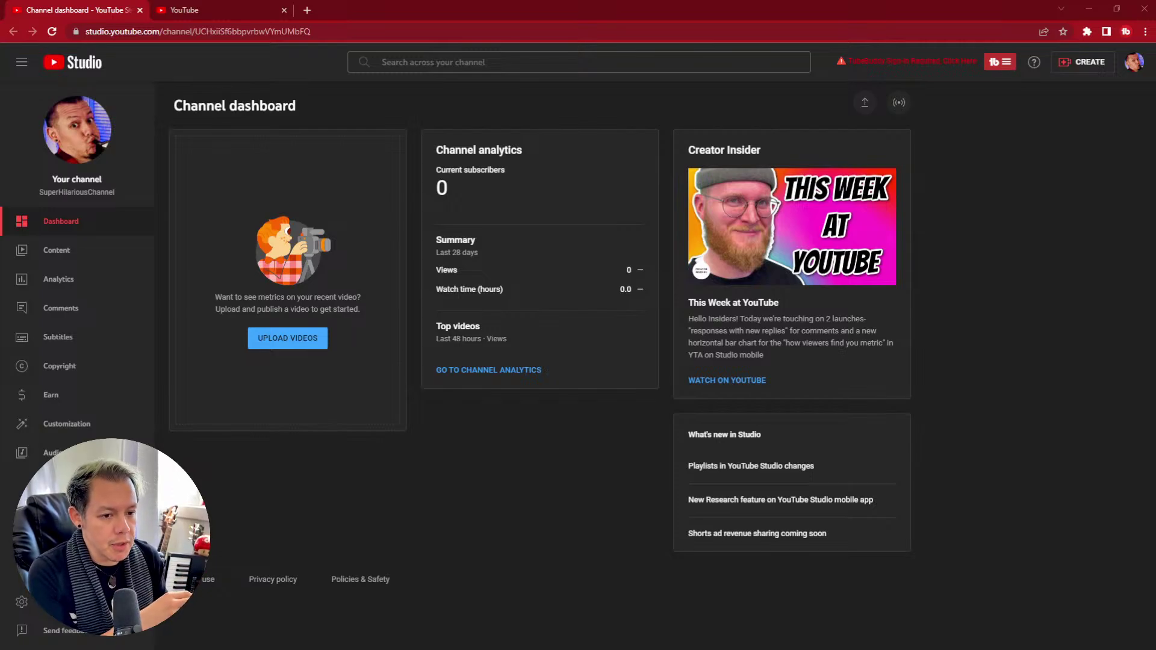
{"action": "left_click_drag", "start_coordinate": [84, 192], "coordinate": [112, 192]}
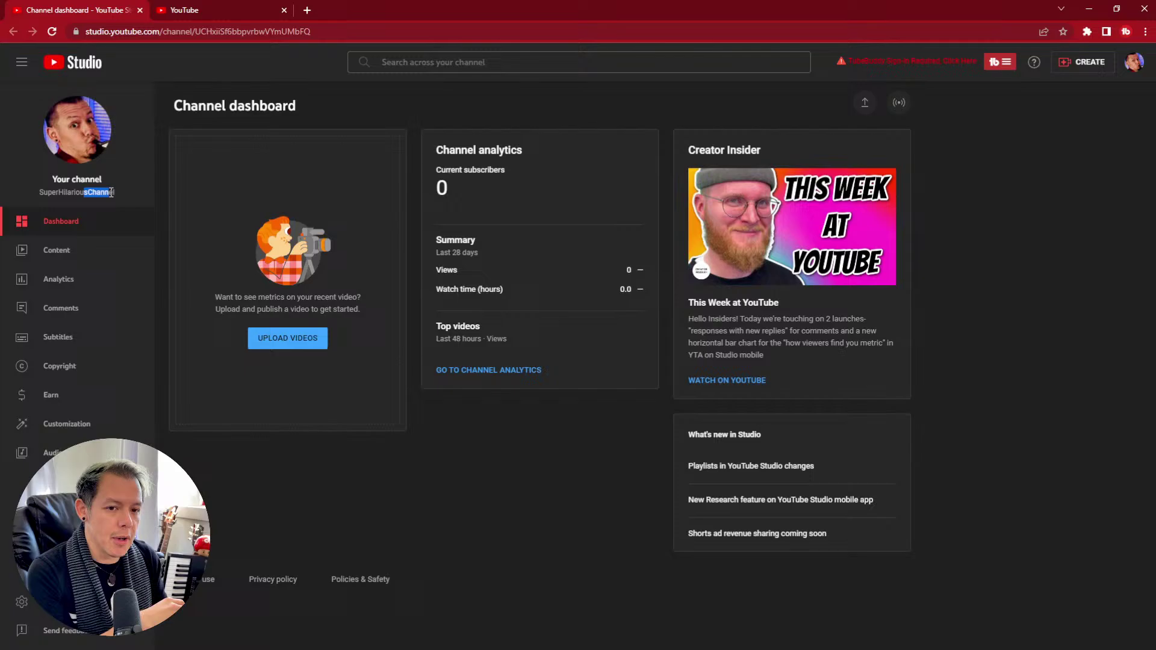
{"action": "left_click", "coordinate": [200, 381]}
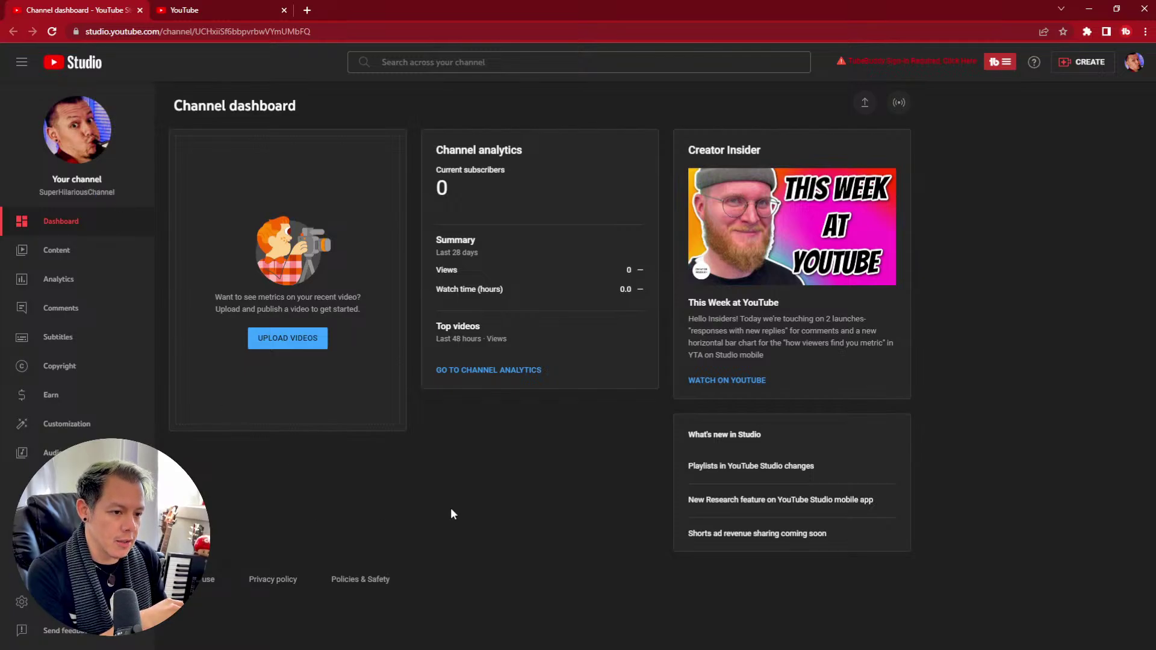
Agree to TubeBuddy's Privacy Policy and Terms of Use and start signing in with YouTube.
{"action": "left_click", "coordinate": [925, 70]}
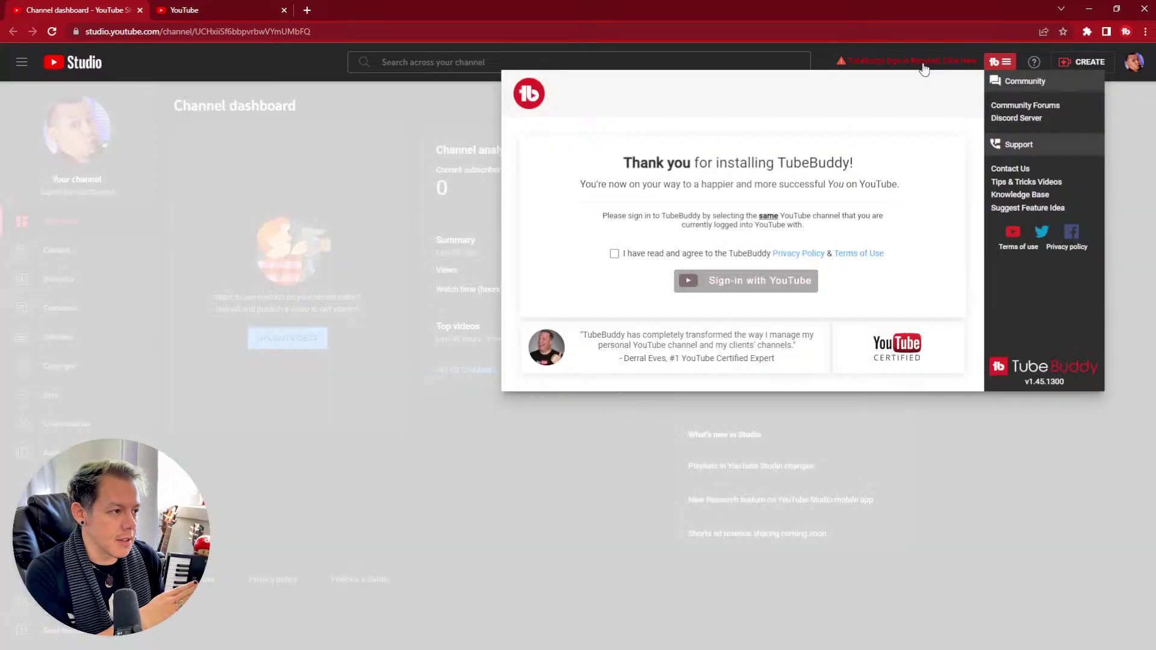
{"action": "left_click", "coordinate": [615, 255]}
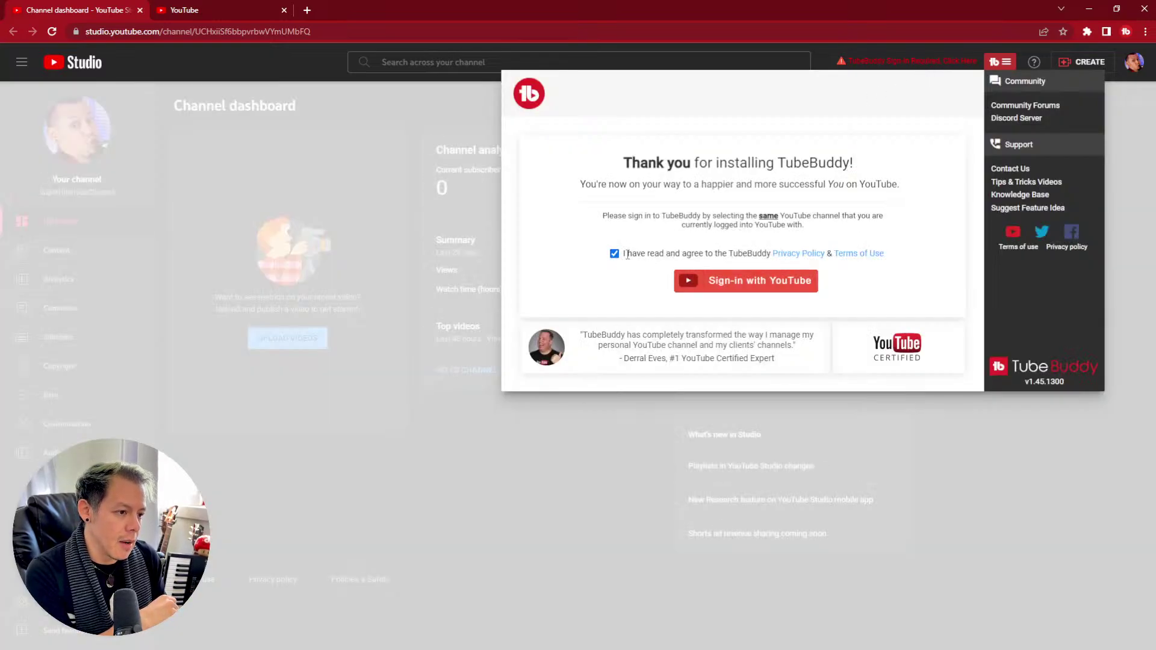
{"action": "left_click", "coordinate": [756, 281]}
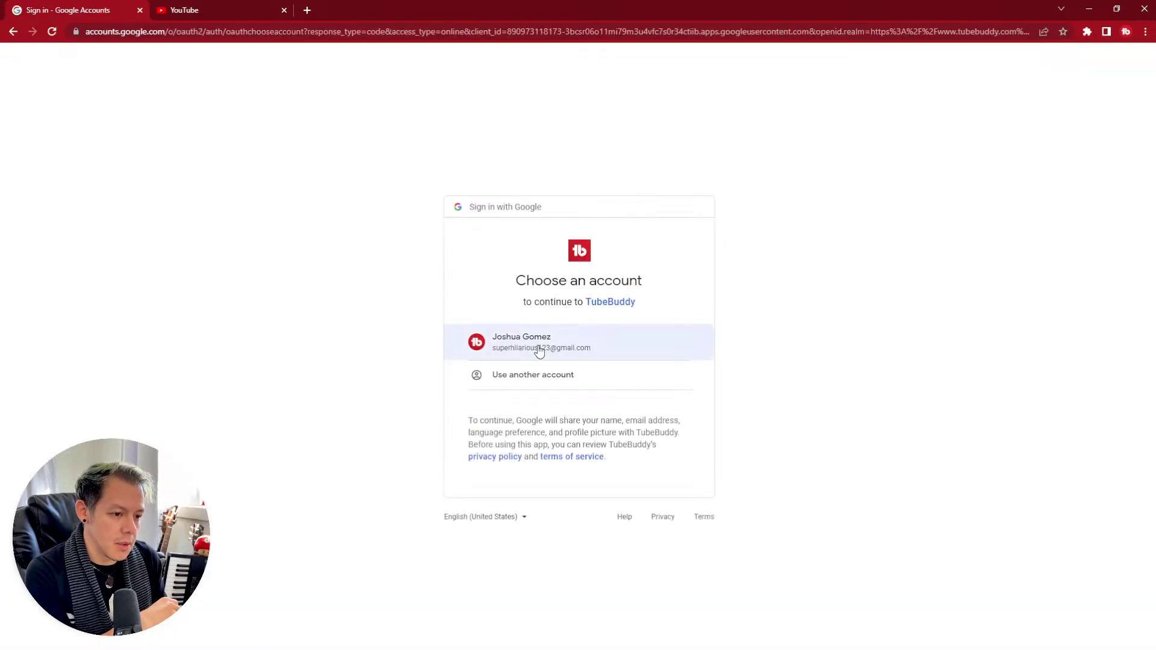
Choose the Google account and its SuperHilariousChannel brand account, and allow TubeBuddy to access it.
{"action": "left_click", "coordinate": [538, 348]}
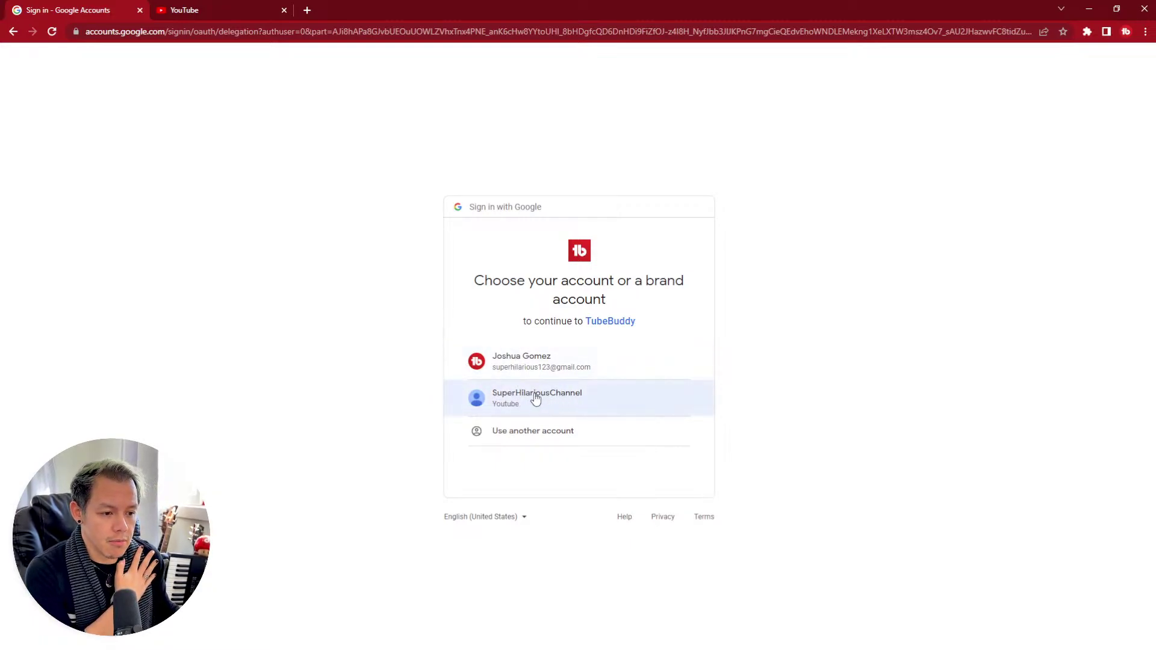
{"action": "left_click", "coordinate": [592, 401]}
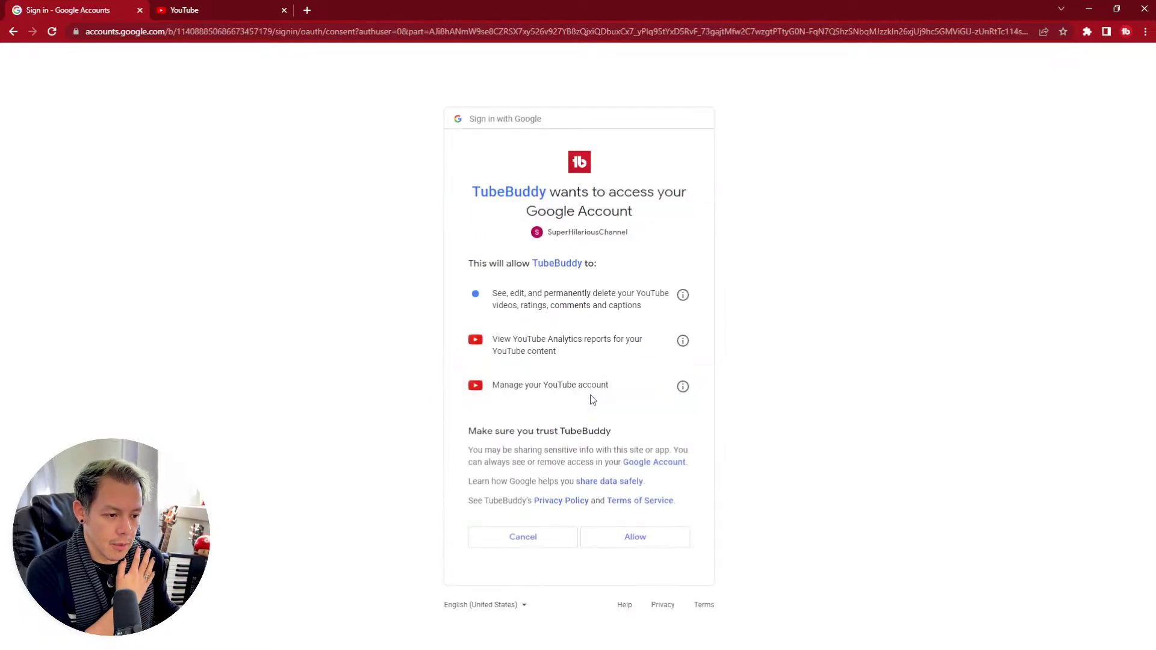
{"action": "left_click", "coordinate": [635, 542]}
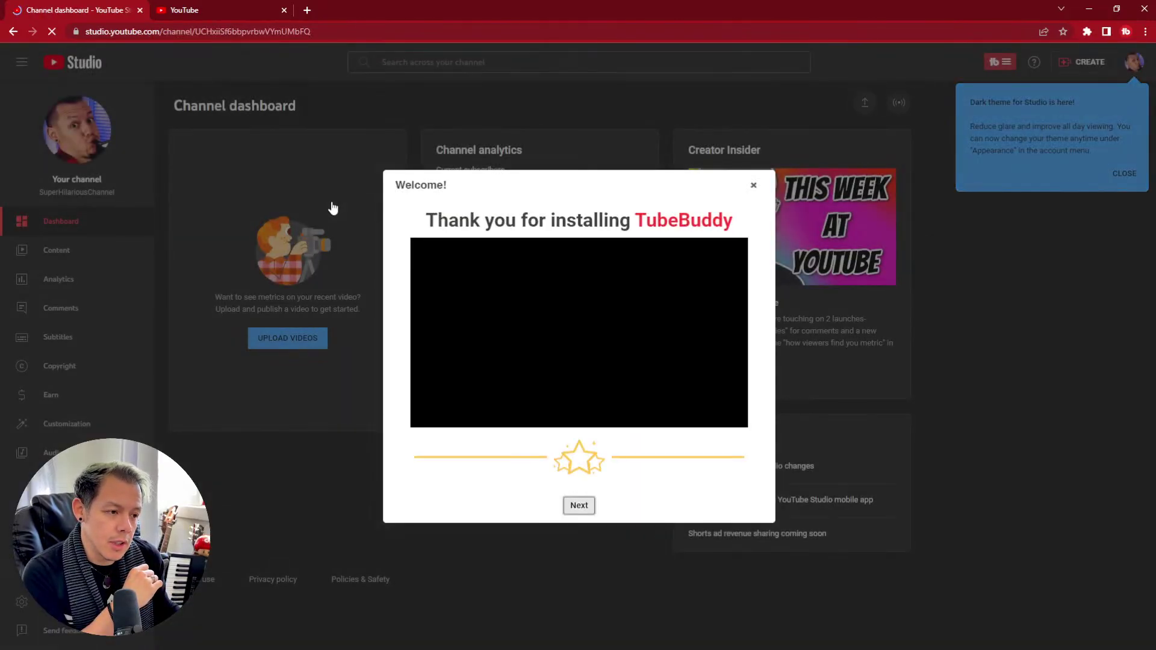
Dismiss the TubeBuddy welcome message and the notices about the dark theme and the moved playlists.
{"action": "left_click", "coordinate": [754, 186]}
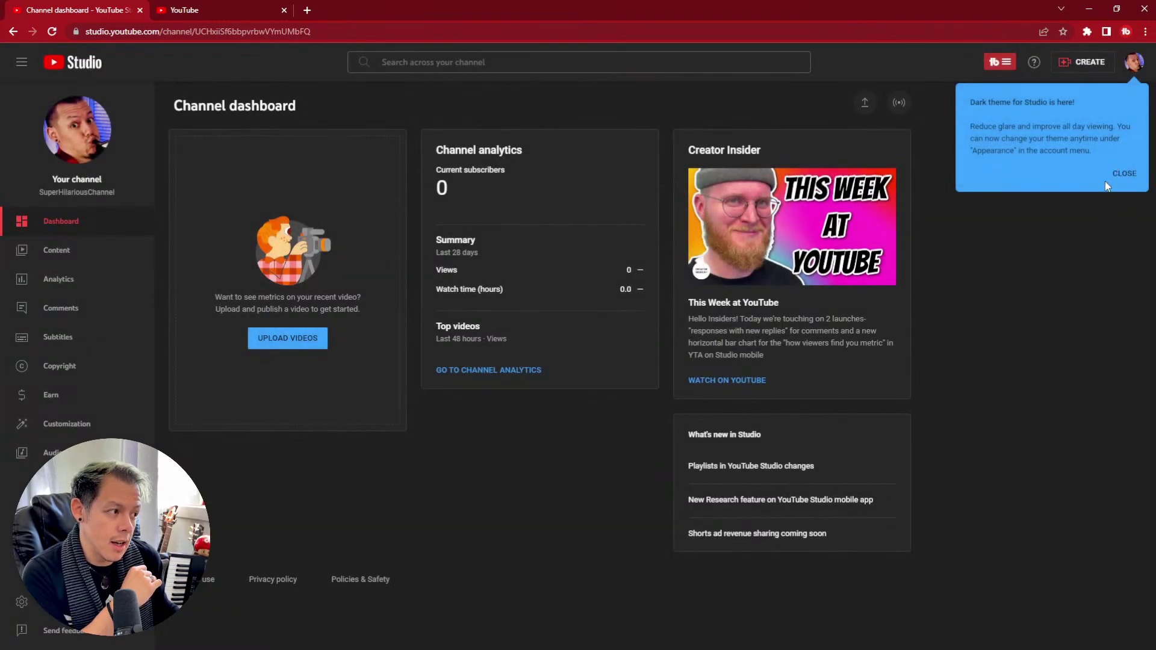
{"action": "left_click", "coordinate": [1123, 174]}
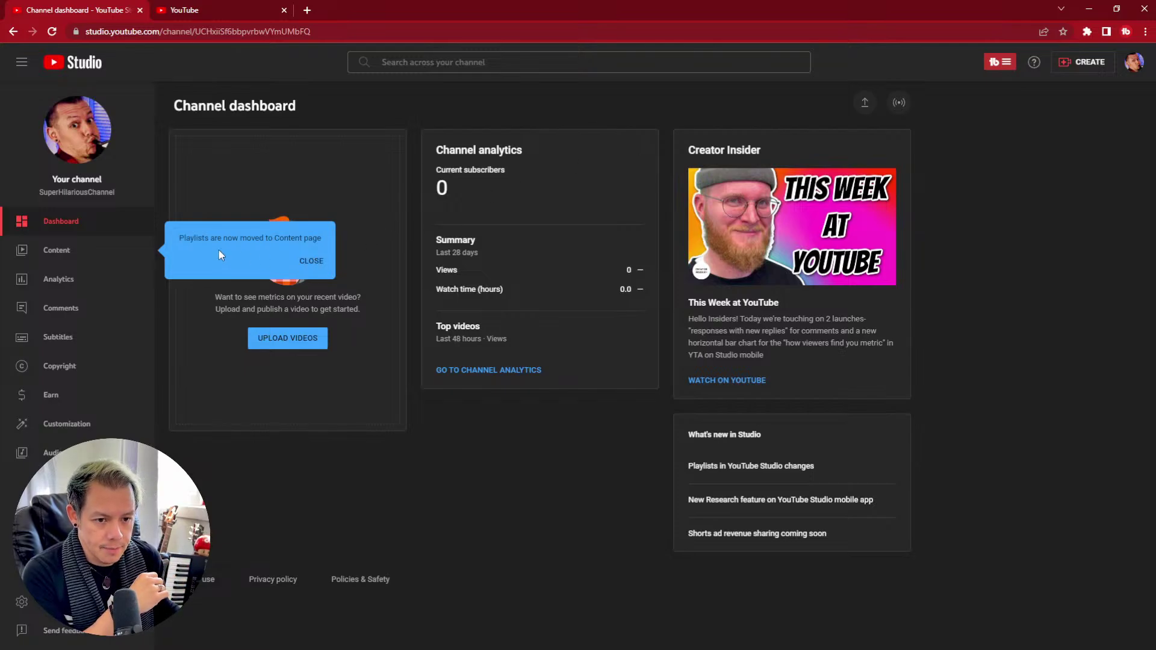
{"action": "left_click", "coordinate": [305, 261]}
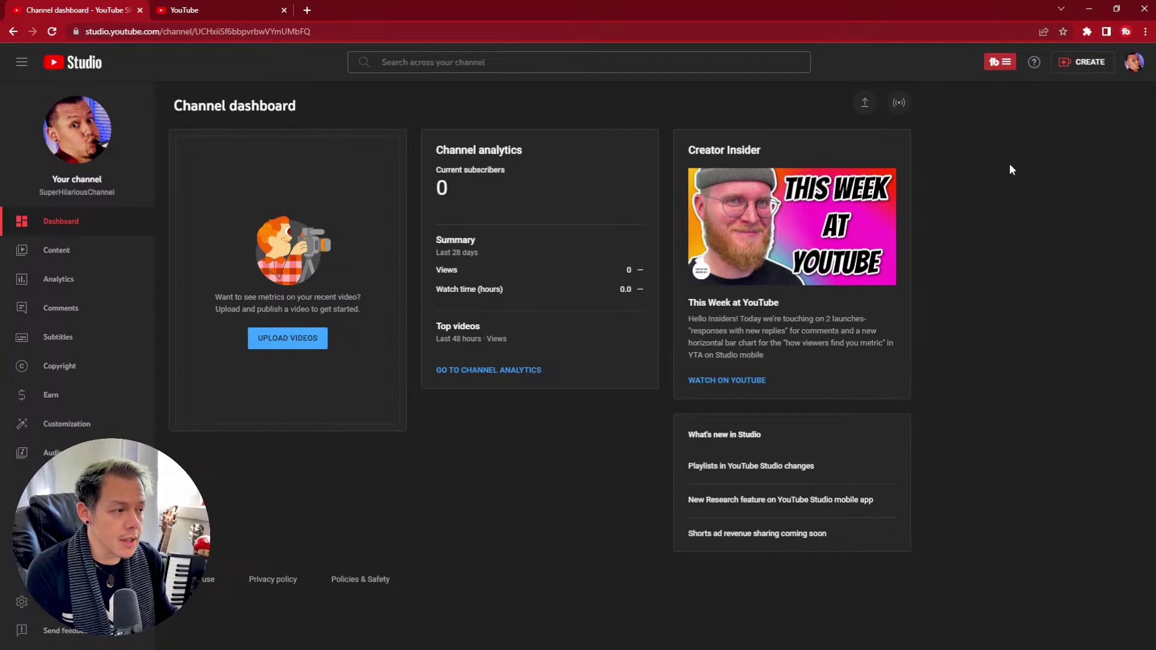
Open TubeBuddy's Keyword Explorer and look through the trending topics for the United States.
{"action": "left_click", "coordinate": [994, 67]}
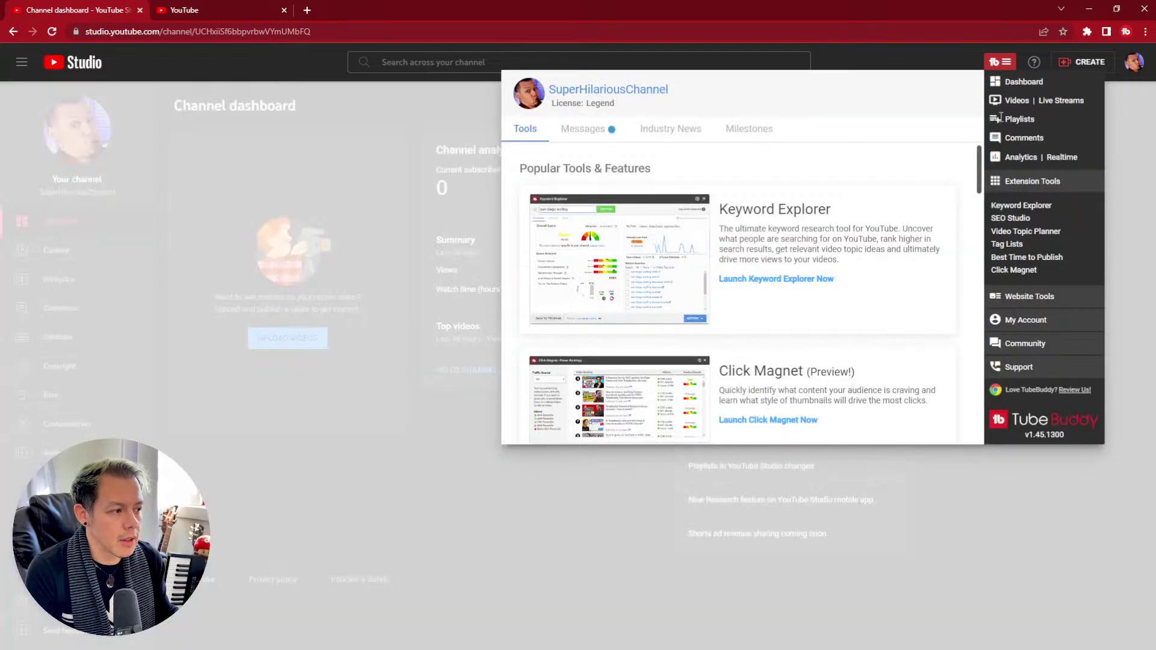
{"action": "left_click", "coordinate": [1031, 207]}
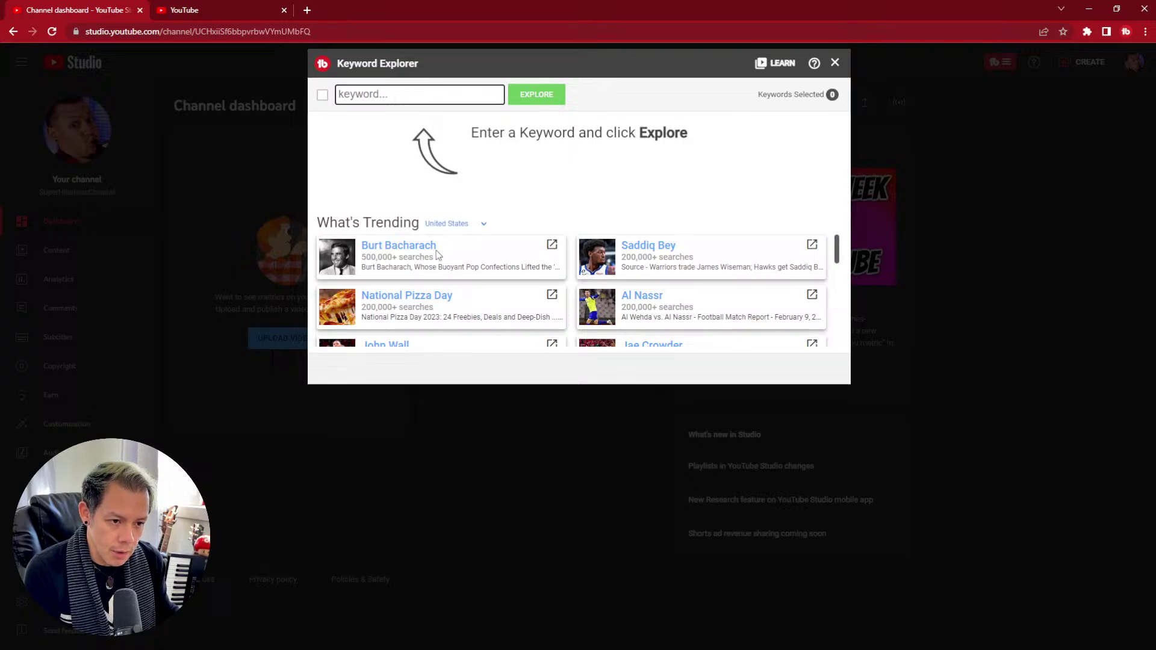
{"action": "scroll", "coordinate": [658, 297], "scroll_direction": "down", "scroll_amount": 3}
{"action": "scroll", "coordinate": [654, 301], "scroll_direction": "up", "scroll_amount": 4}
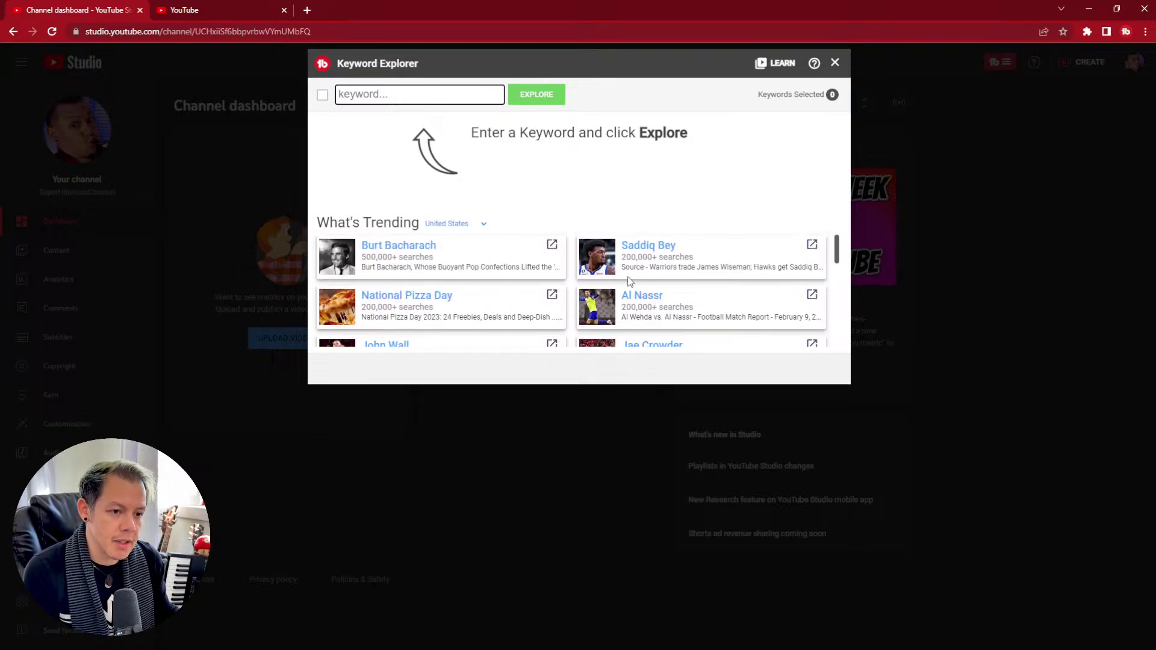
{"action": "scroll", "coordinate": [569, 295], "scroll_direction": "down", "scroll_amount": 5}
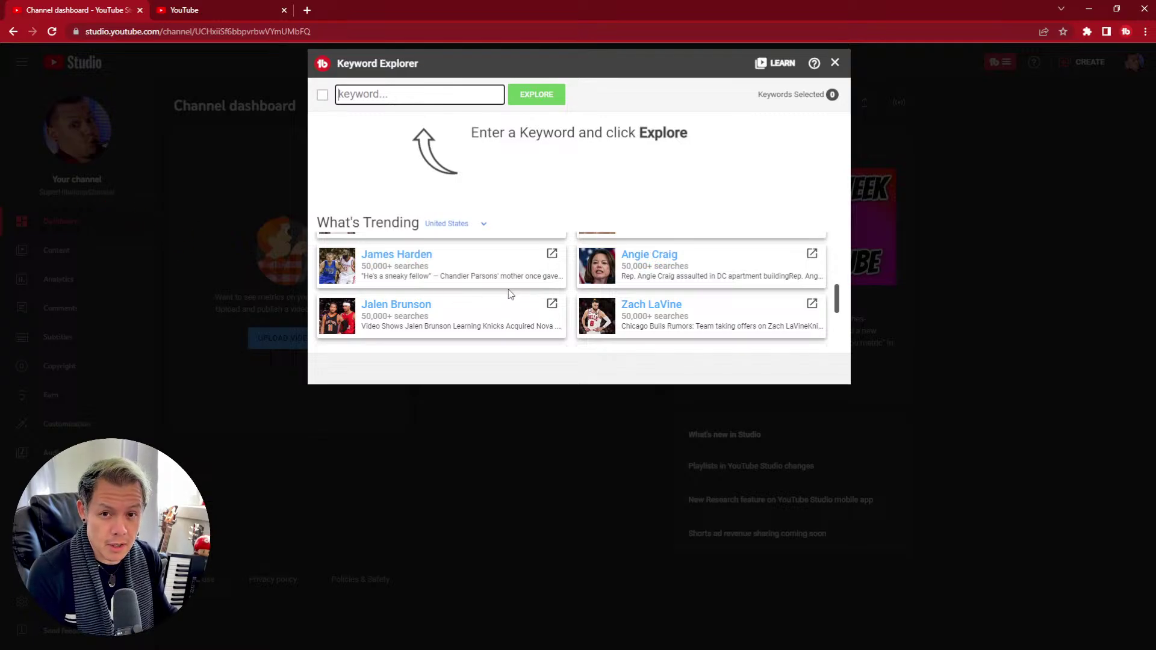
{"action": "scroll", "coordinate": [487, 300], "scroll_direction": "up", "scroll_amount": 5}
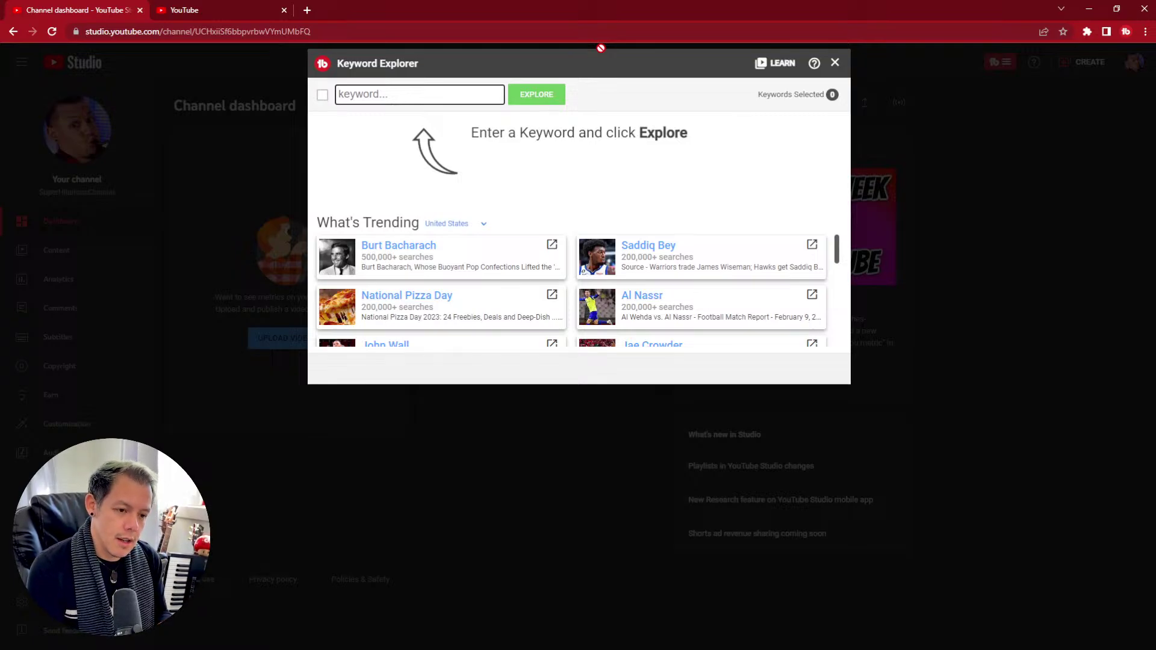
Explore the keyword "super hilarious" and review its related YouTube searches.
{"action": "type", "text": "super hilarious"}
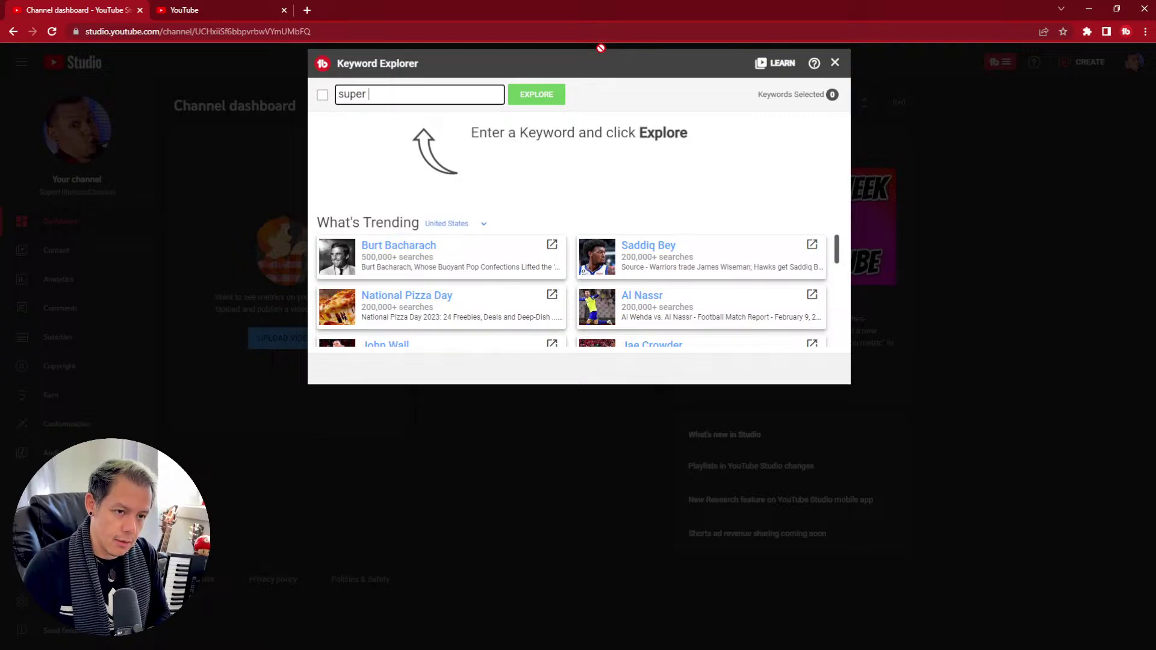
{"action": "key", "text": "Return"}
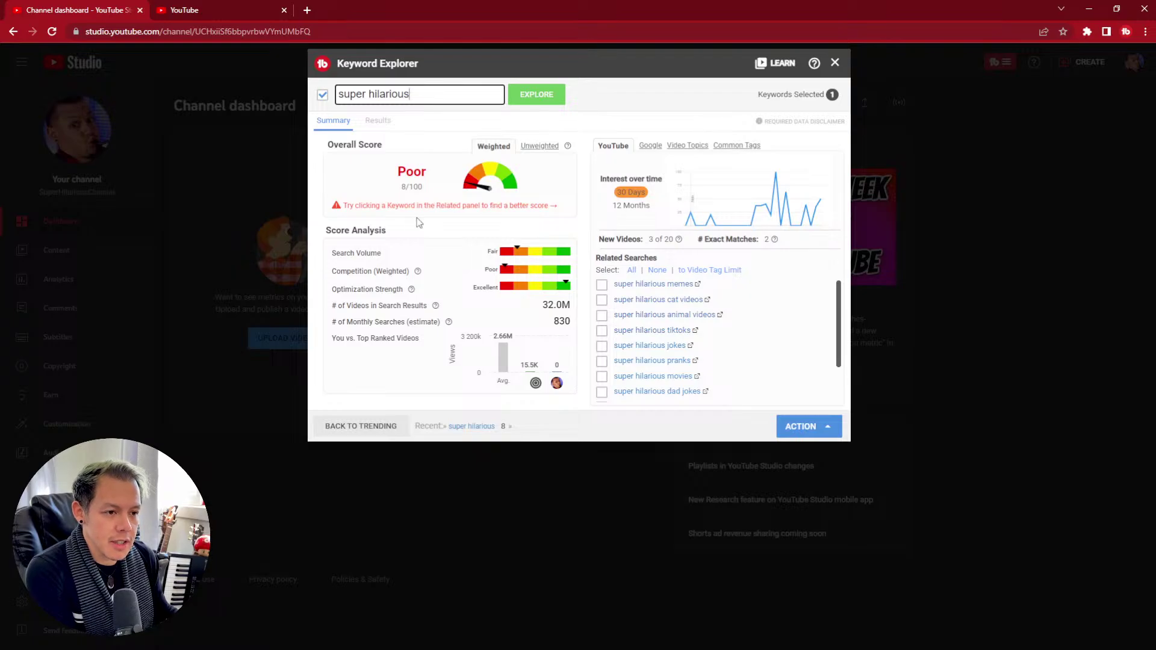
{"action": "triple_click", "coordinate": [451, 96]}
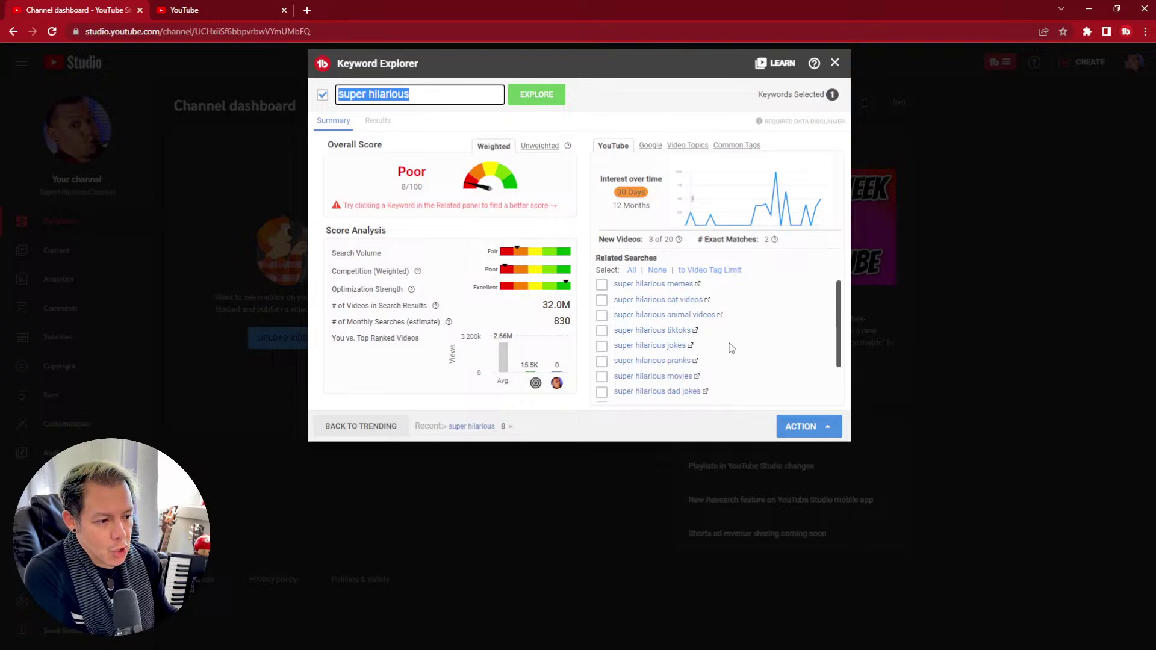
{"action": "scroll", "coordinate": [700, 374], "scroll_direction": "down", "scroll_amount": 2}
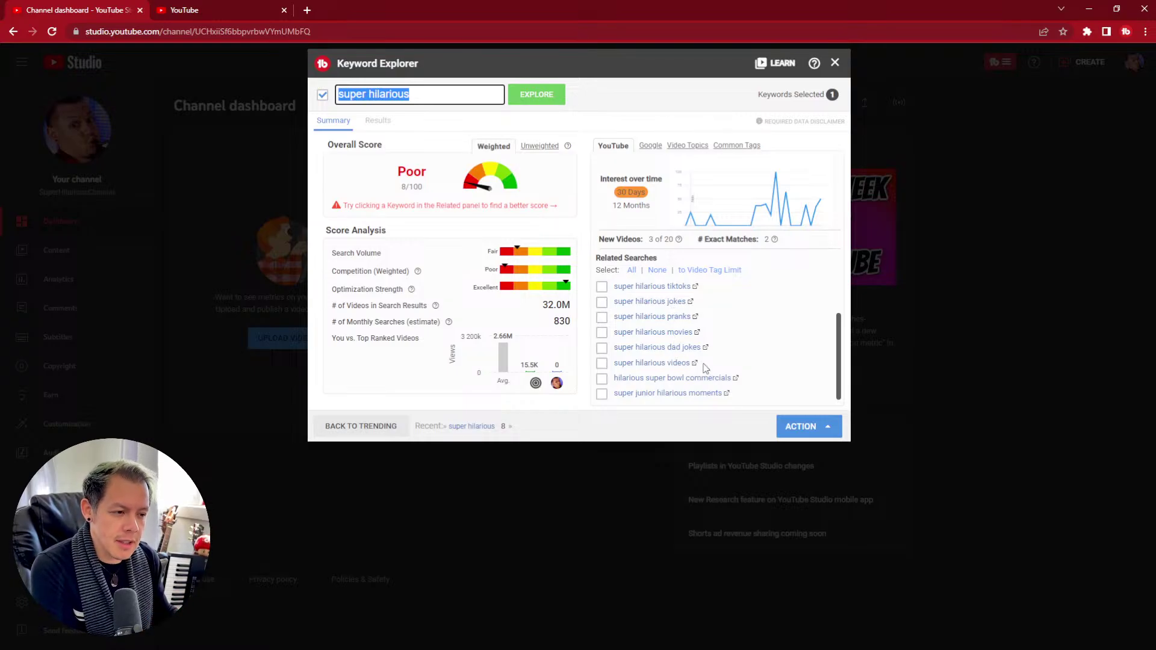
{"action": "scroll", "coordinate": [687, 361], "scroll_direction": "up", "scroll_amount": 1}
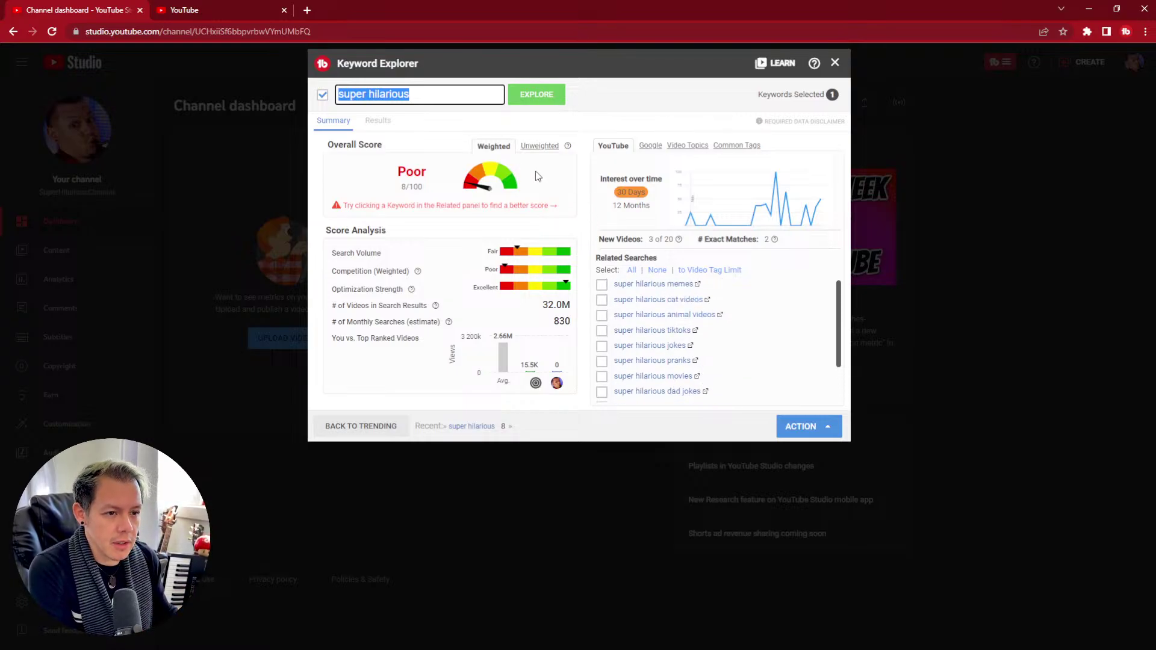
Examine the related Google searches and the video topics for the explored keyword.
{"action": "left_click", "coordinate": [648, 148]}
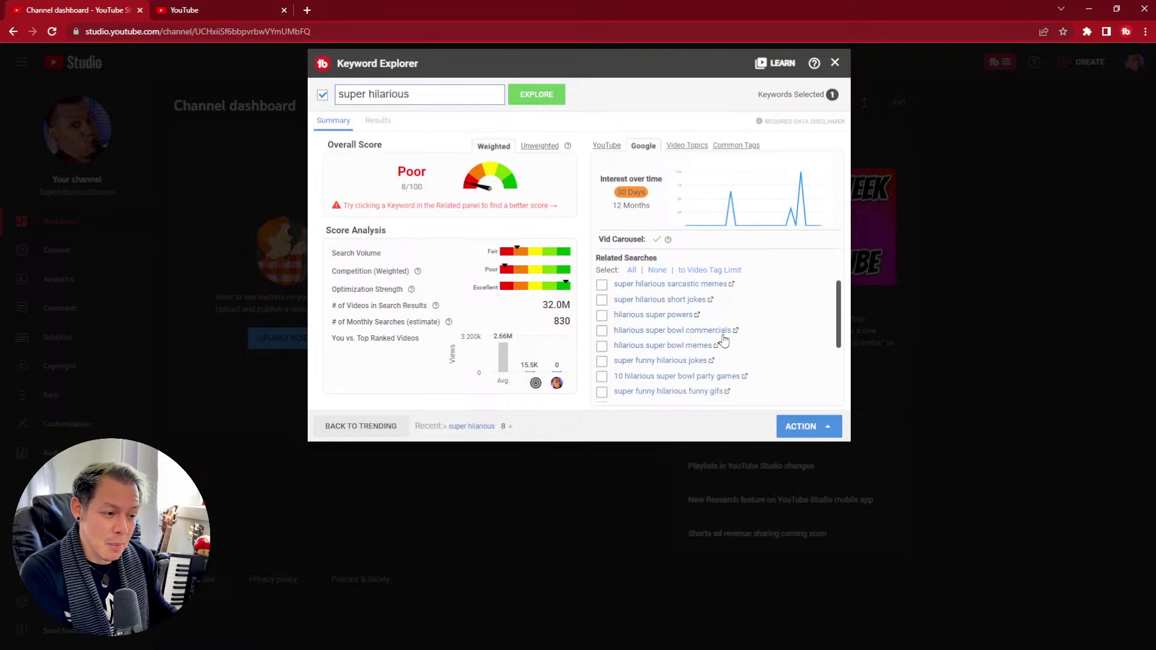
{"action": "scroll", "coordinate": [675, 367], "scroll_direction": "down", "scroll_amount": 1}
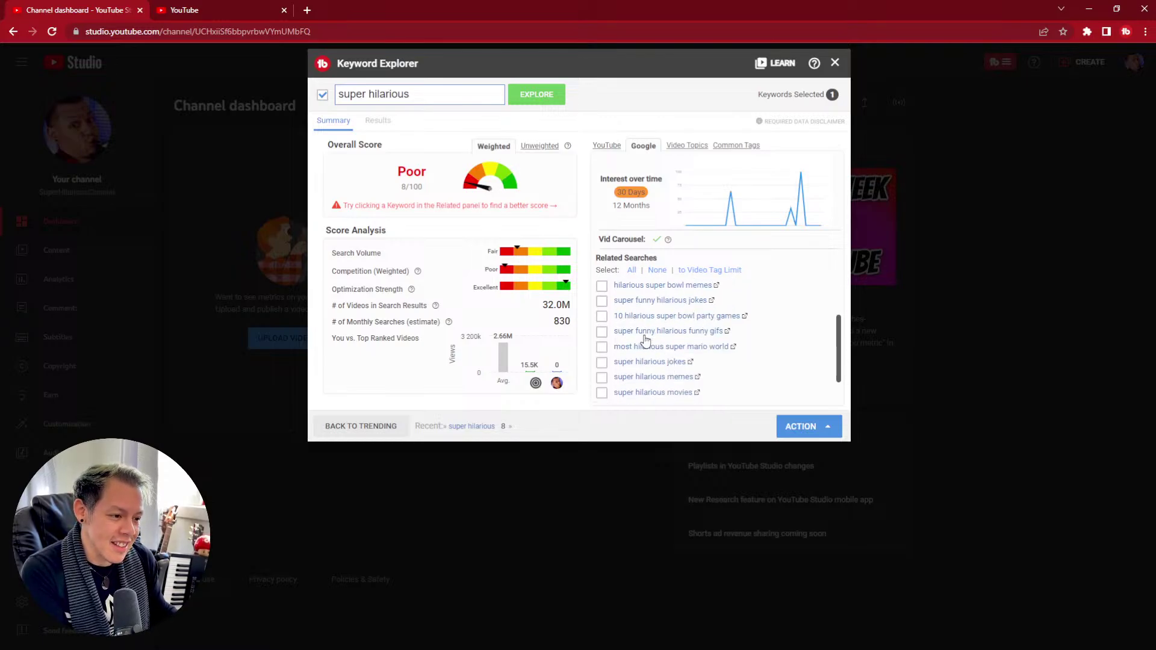
{"action": "scroll", "coordinate": [685, 373], "scroll_direction": "down", "scroll_amount": 1}
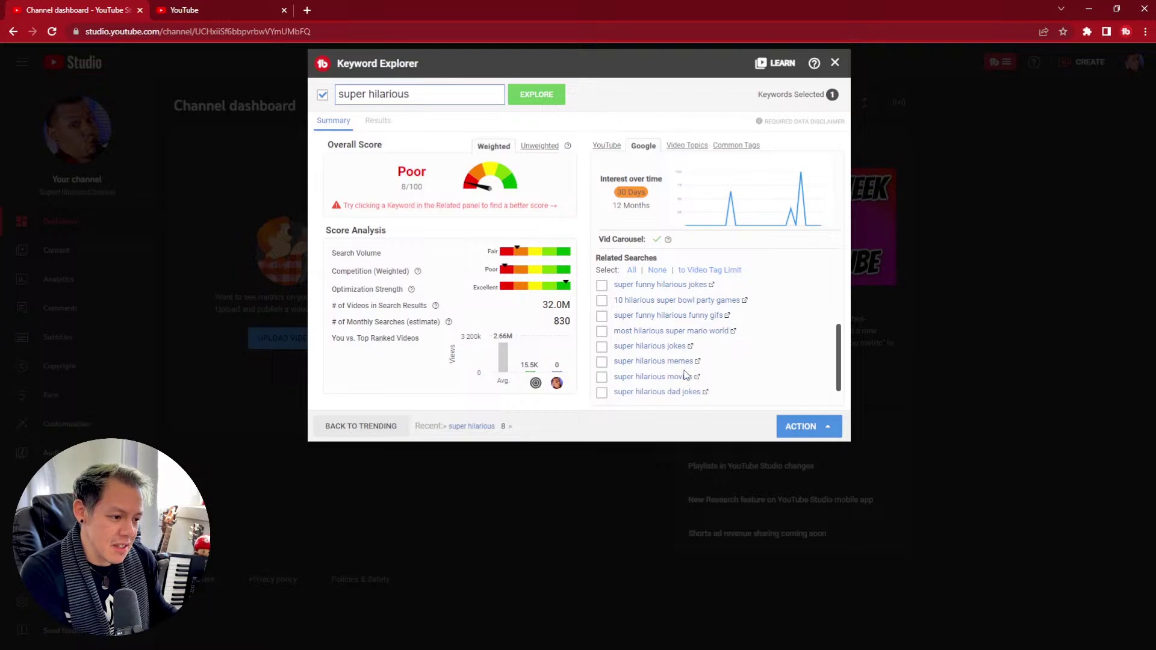
{"action": "scroll", "coordinate": [685, 376], "scroll_direction": "down", "scroll_amount": 1}
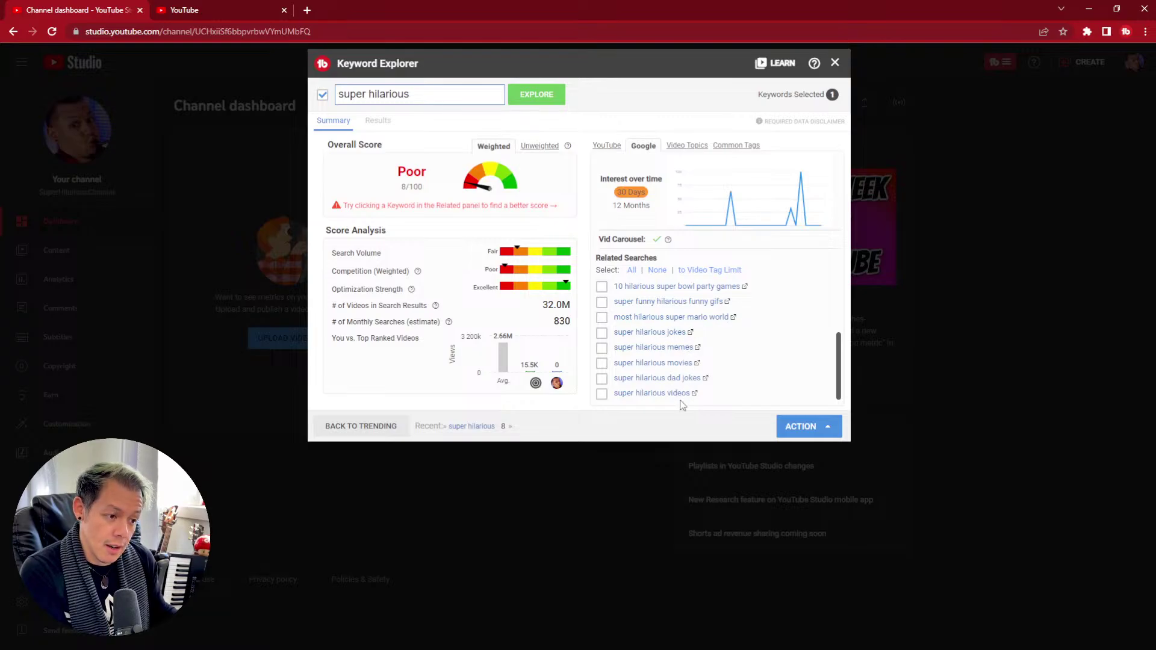
{"action": "scroll", "coordinate": [683, 403], "scroll_direction": "up", "scroll_amount": 3}
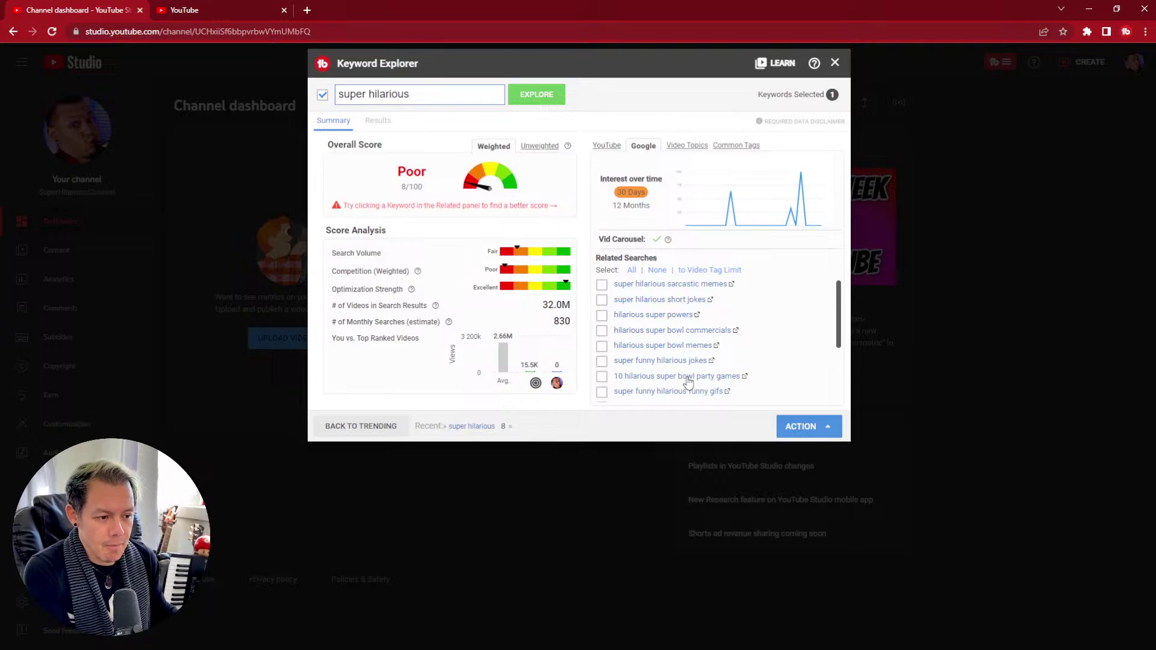
{"action": "scroll", "coordinate": [688, 382], "scroll_direction": "down", "scroll_amount": 2}
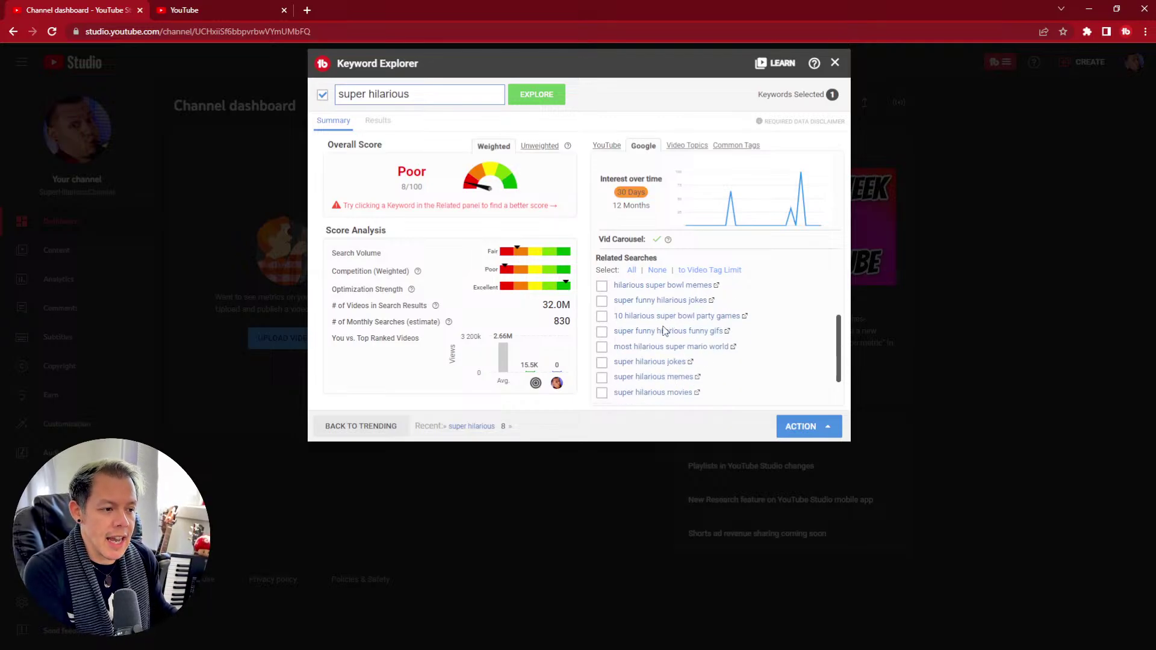
{"action": "scroll", "coordinate": [665, 331], "scroll_direction": "up", "scroll_amount": 2}
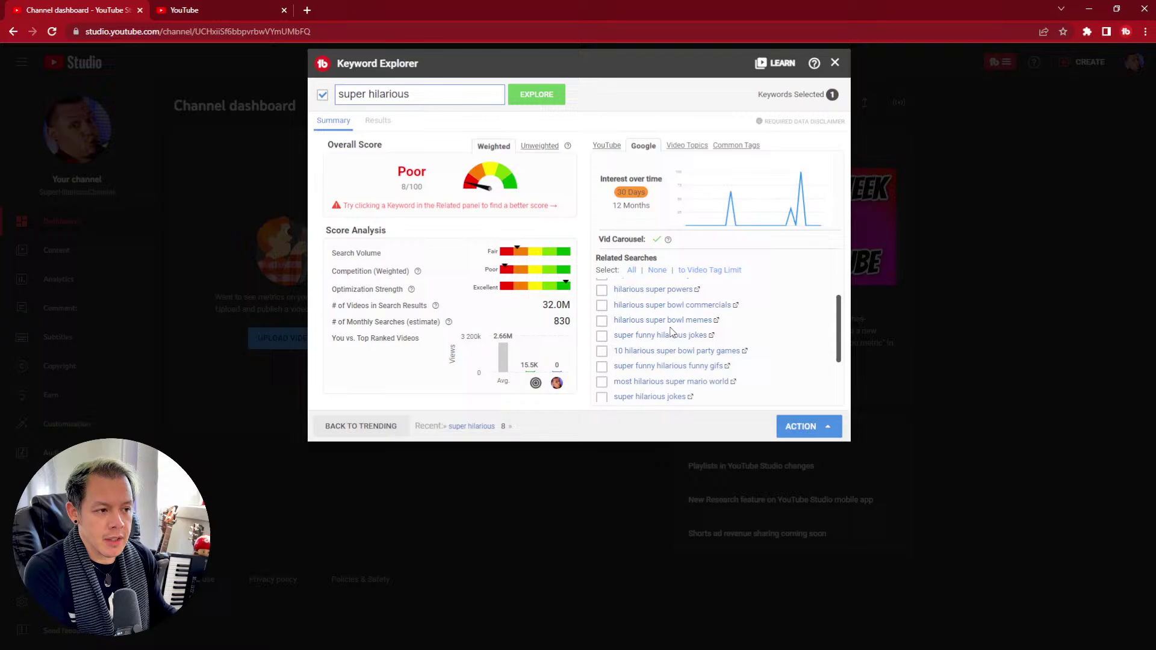
{"action": "left_click", "coordinate": [685, 148]}
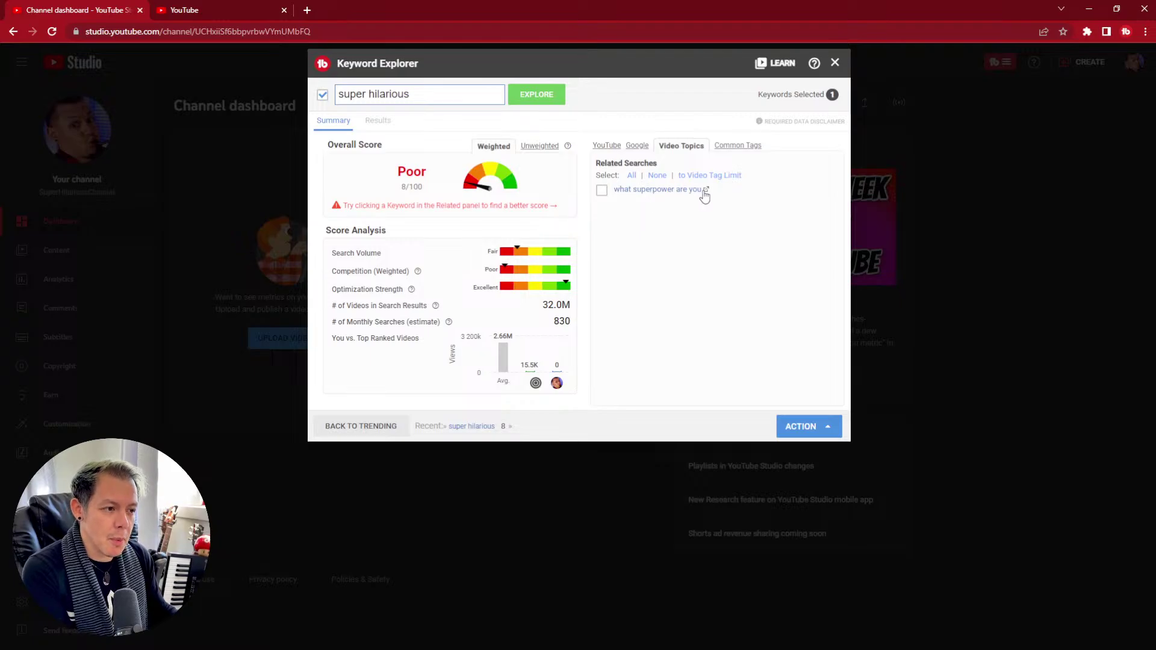
Select the common tags "try not to laugh", "funny videos" and "try not to laugh challenge" for the explored keyword.
{"action": "left_click", "coordinate": [732, 150]}
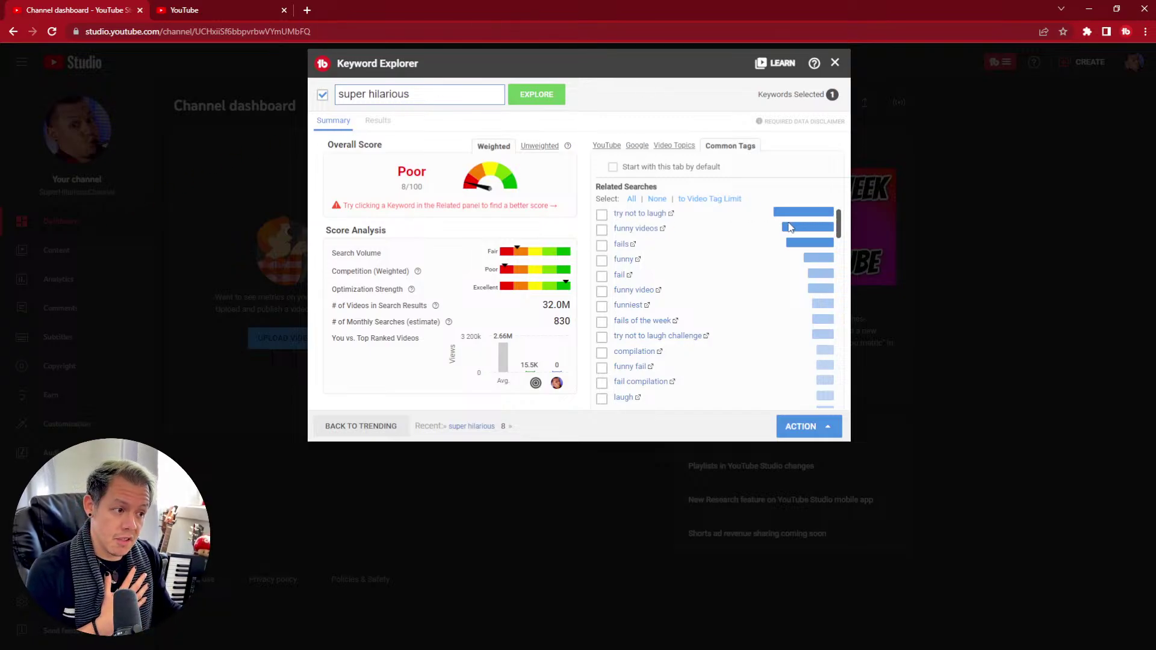
{"action": "left_click", "coordinate": [602, 216]}
{"action": "left_click", "coordinate": [603, 231]}
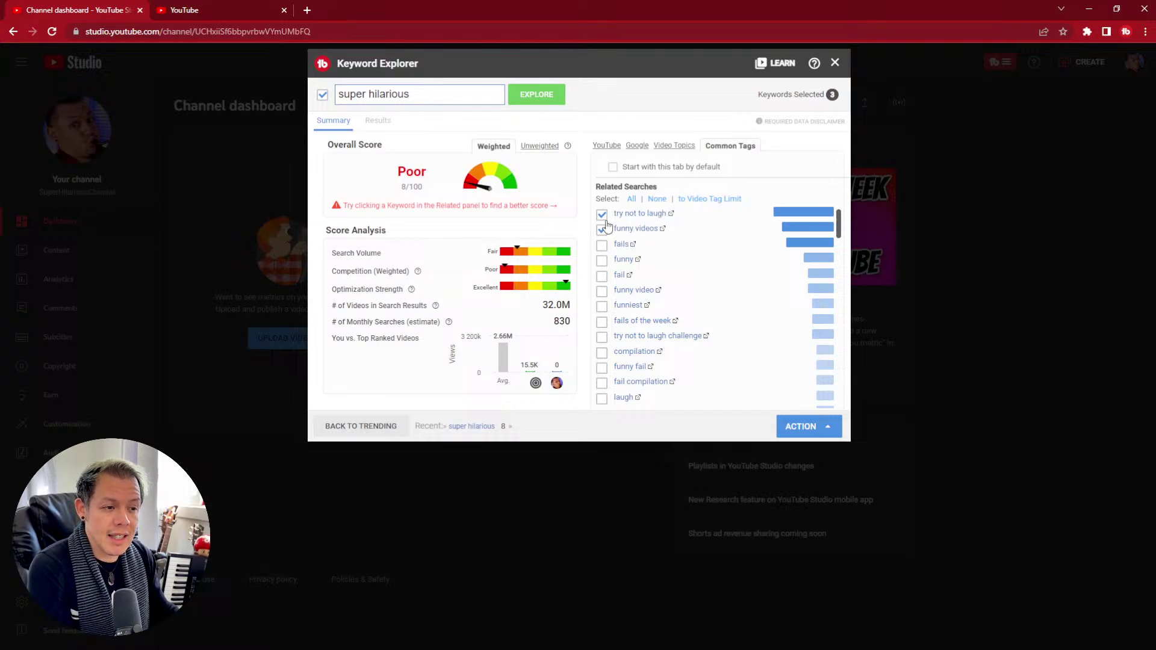
{"action": "left_click", "coordinate": [602, 260]}
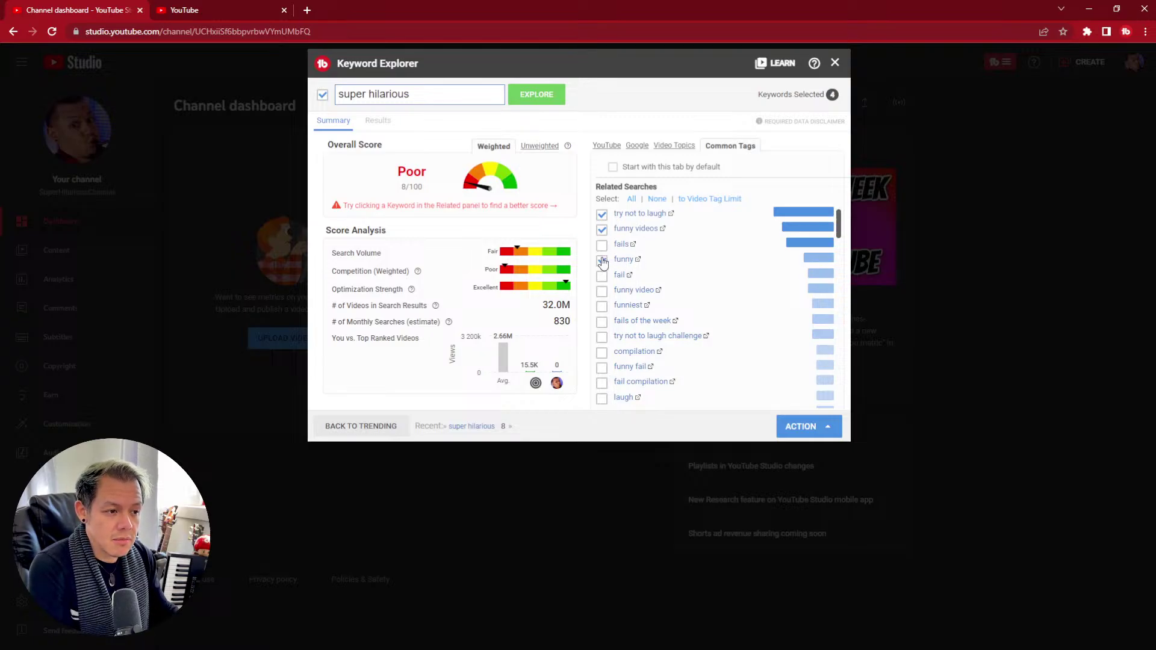
{"action": "left_click", "coordinate": [602, 260]}
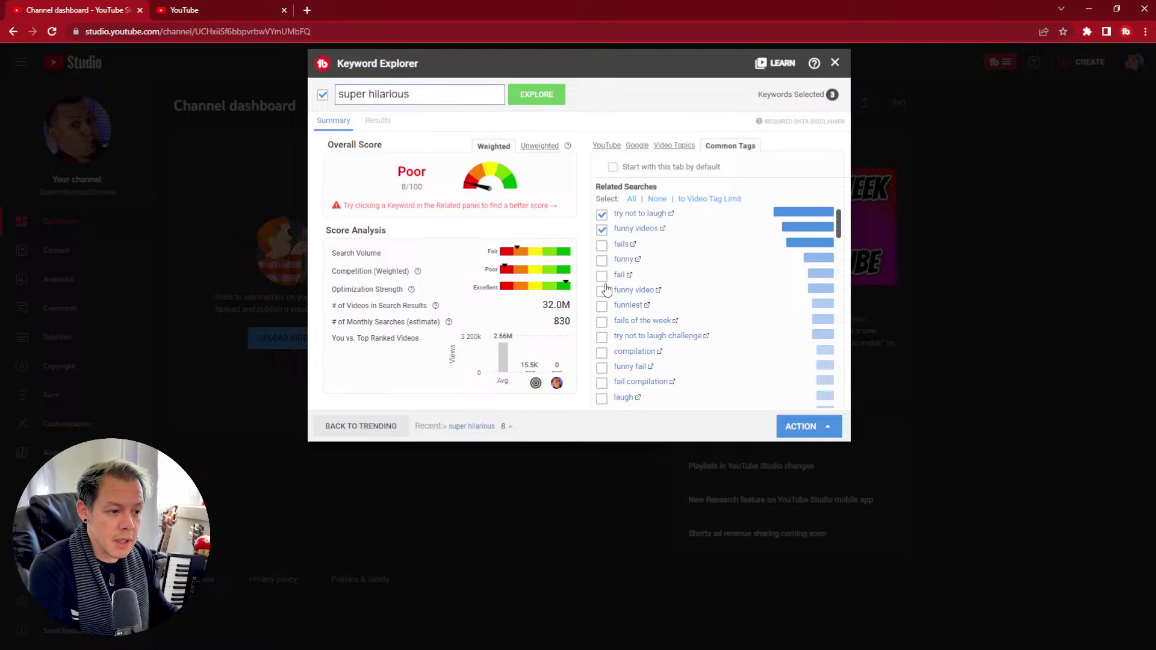
{"action": "left_click", "coordinate": [602, 337]}
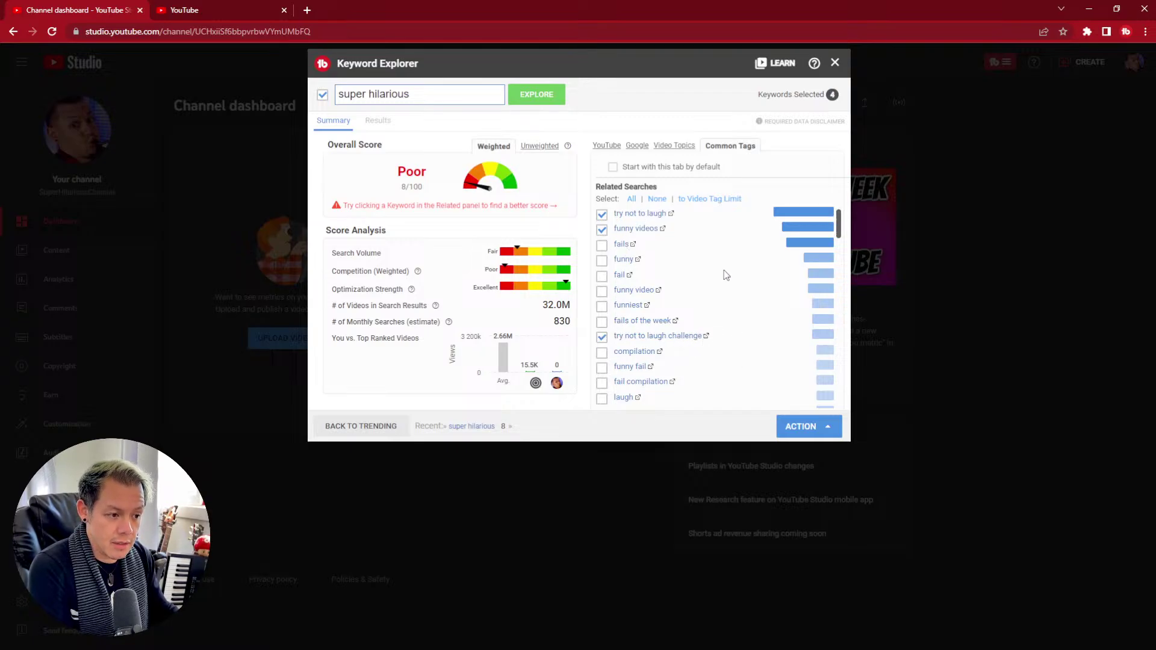
Create a tag list named "Channel Tags / Essential Tags" and copy the selected keywords to it.
{"action": "left_click", "coordinate": [822, 427]}
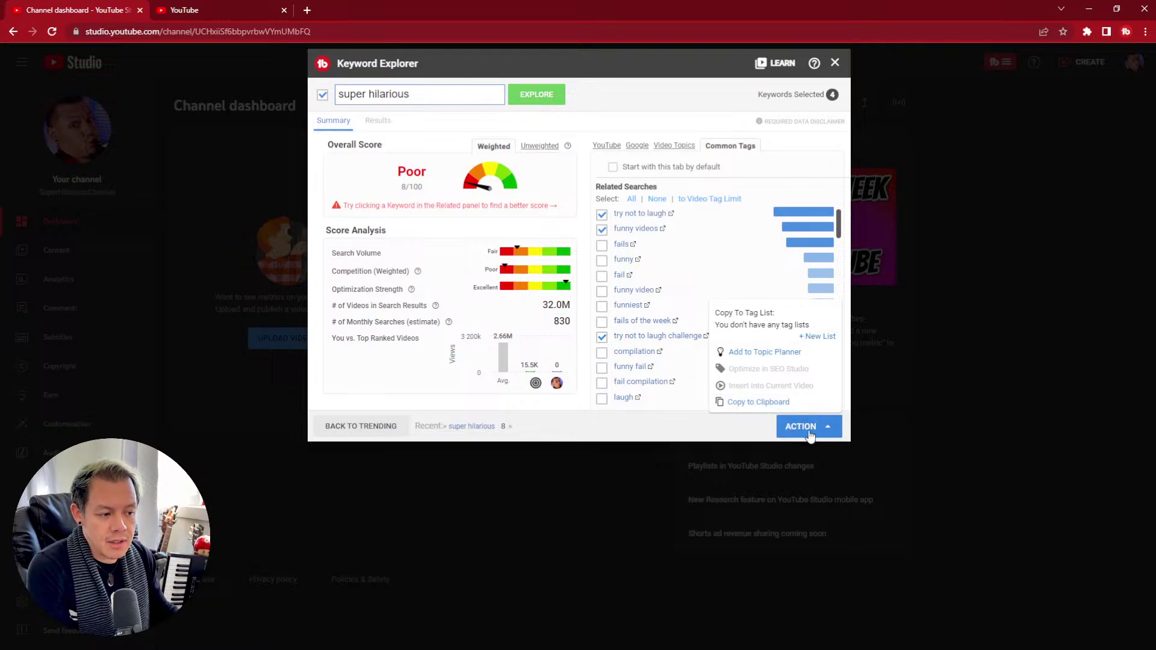
{"action": "left_click", "coordinate": [813, 337]}
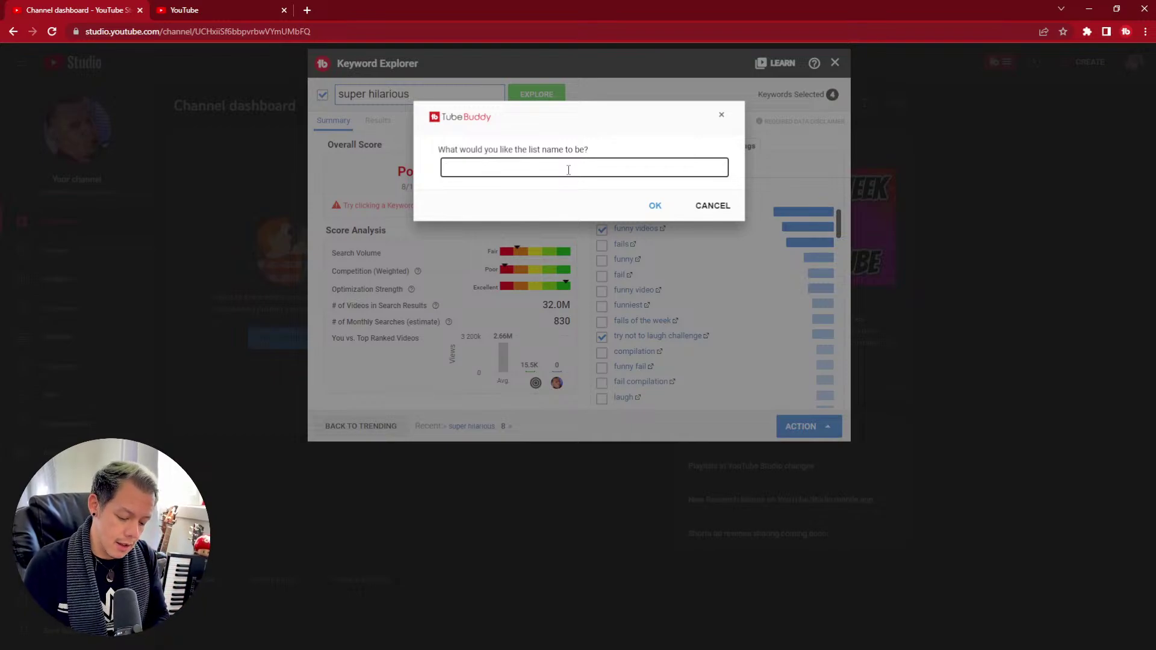
{"action": "type", "text": "Channel Tag"}
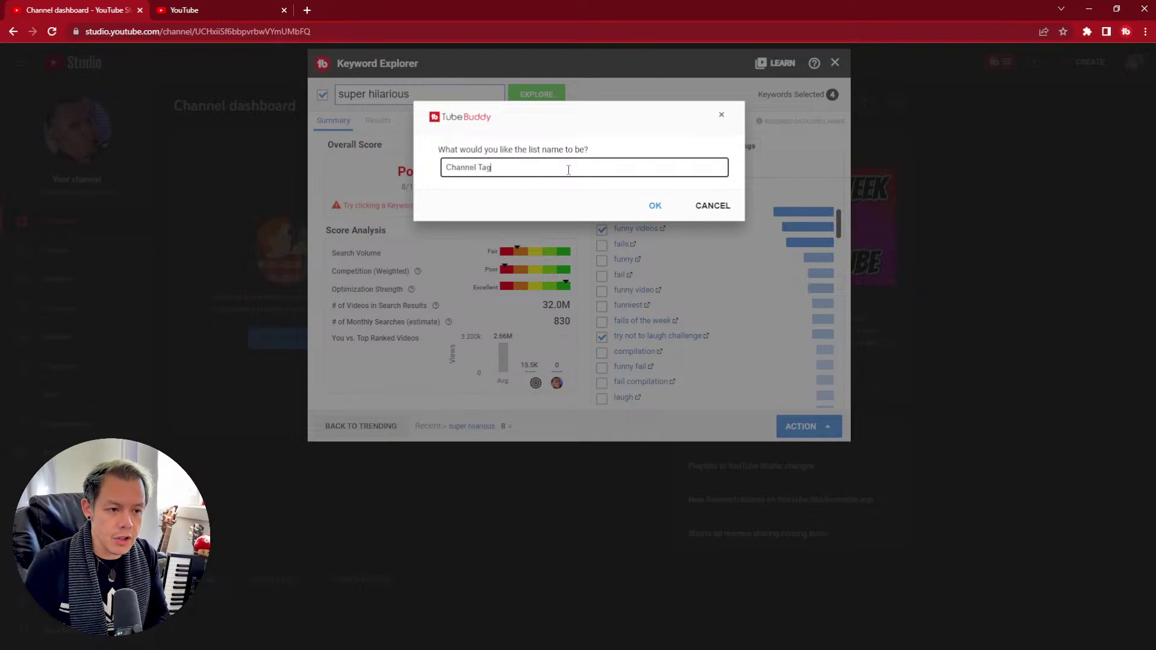
{"action": "type", "text": "s / Es"}
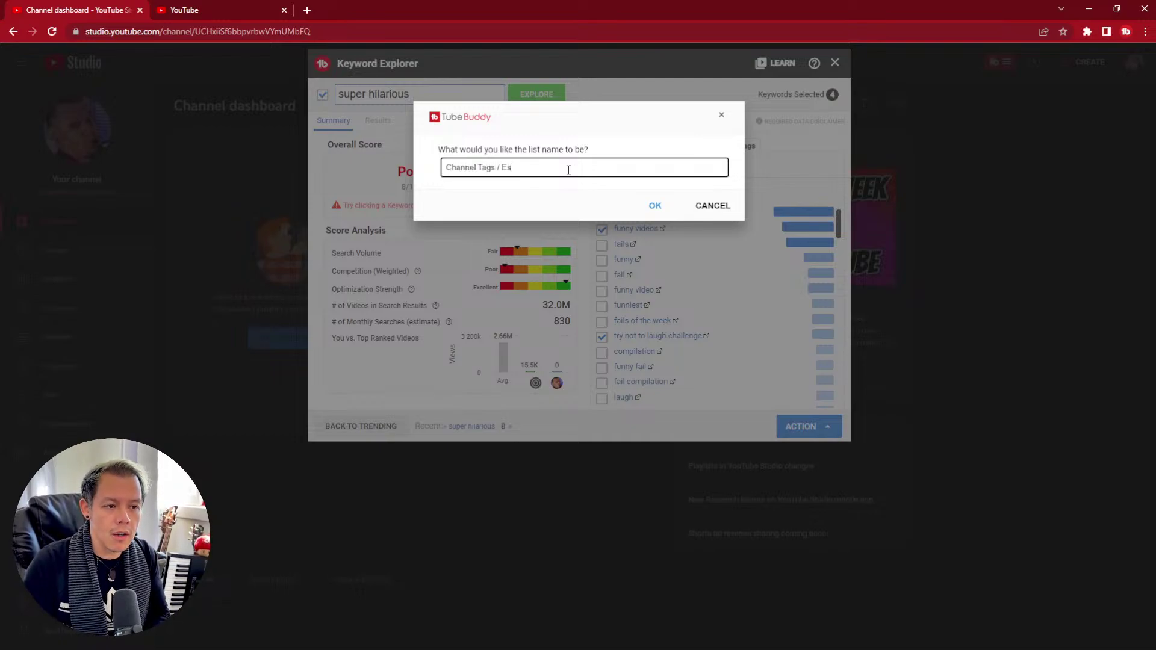
{"action": "type", "text": "sential Tags"}
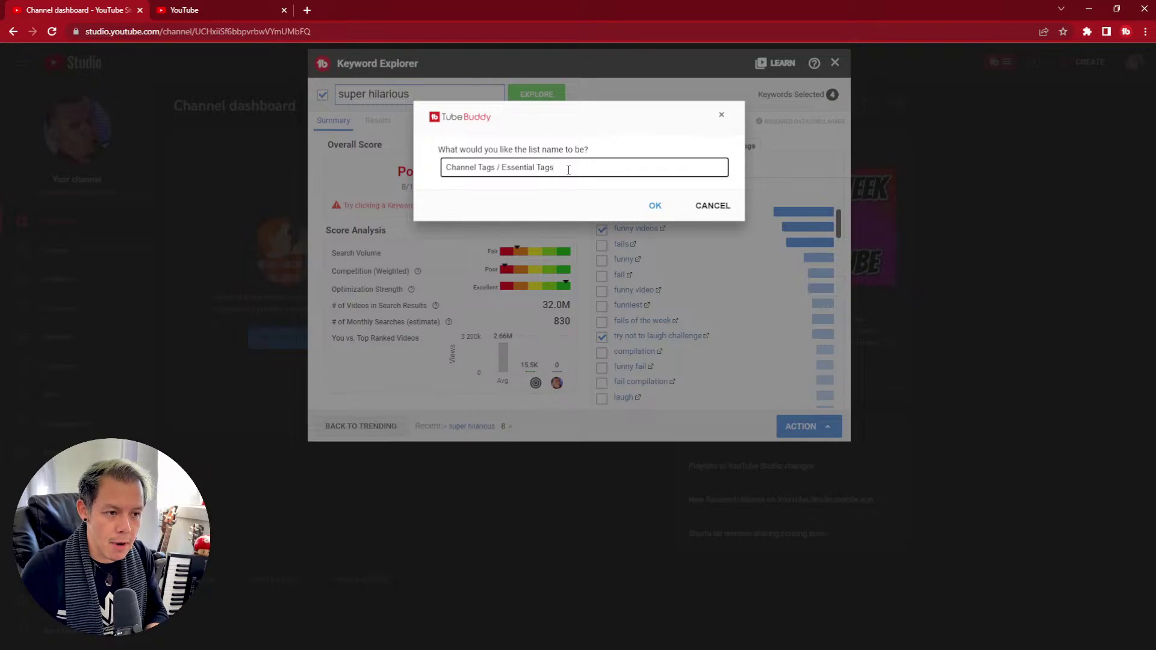
{"action": "left_click", "coordinate": [655, 207]}
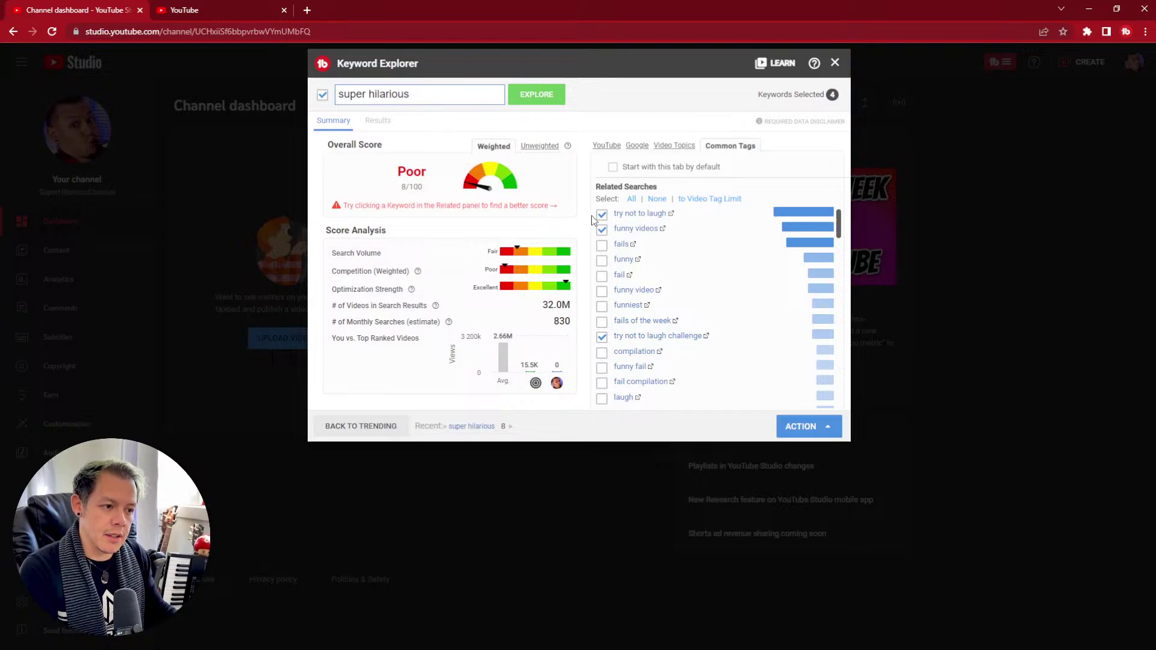
{"action": "left_click", "coordinate": [826, 429]}
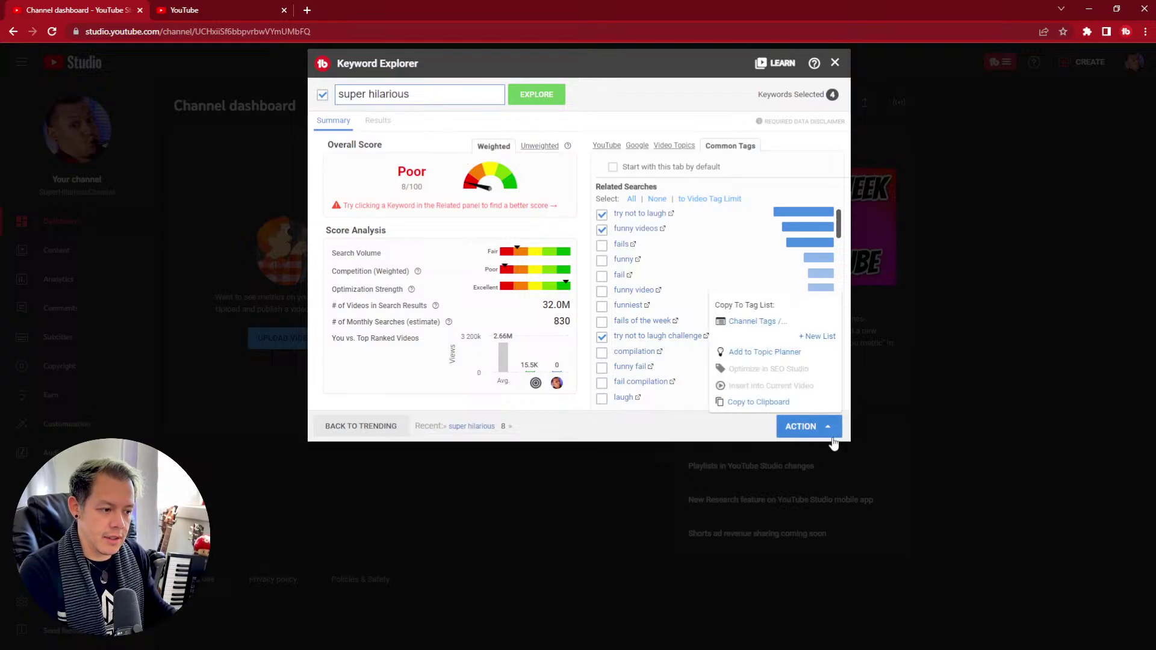
{"action": "left_click", "coordinate": [758, 323]}
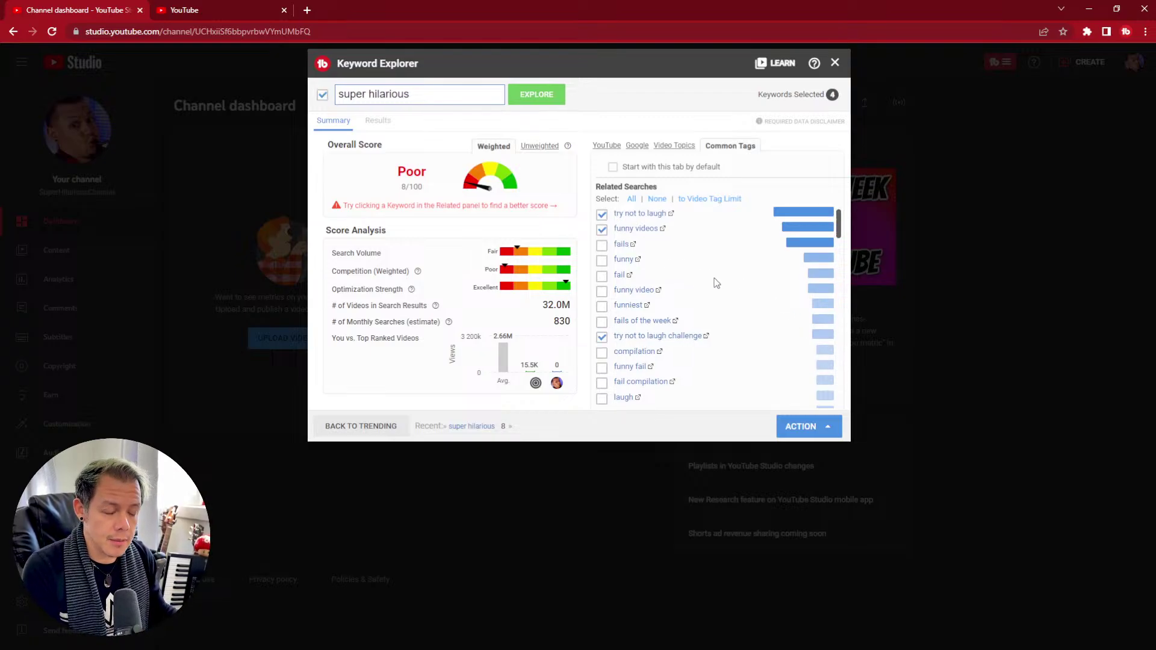
Review the related YouTube searches and the score analysis for the keyword "super hilarious".
{"action": "left_click", "coordinate": [607, 148]}
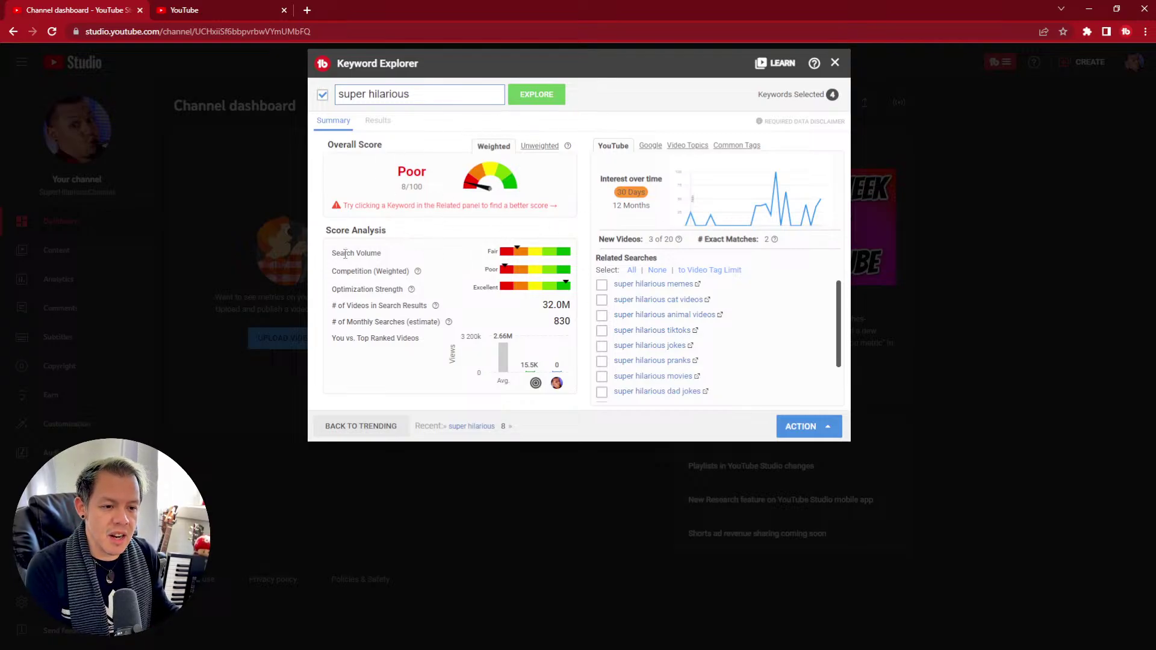
{"action": "left_click_drag", "start_coordinate": [345, 254], "coordinate": [433, 368]}
{"action": "left_click", "coordinate": [361, 280]}
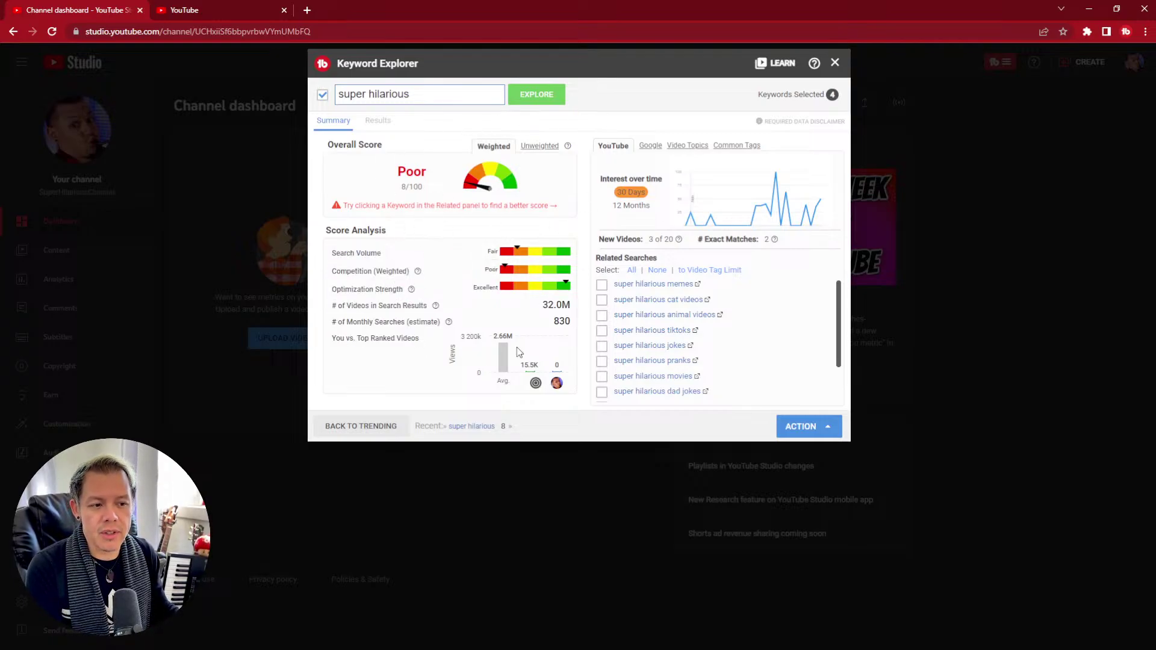
{"action": "triple_click", "coordinate": [417, 97]}
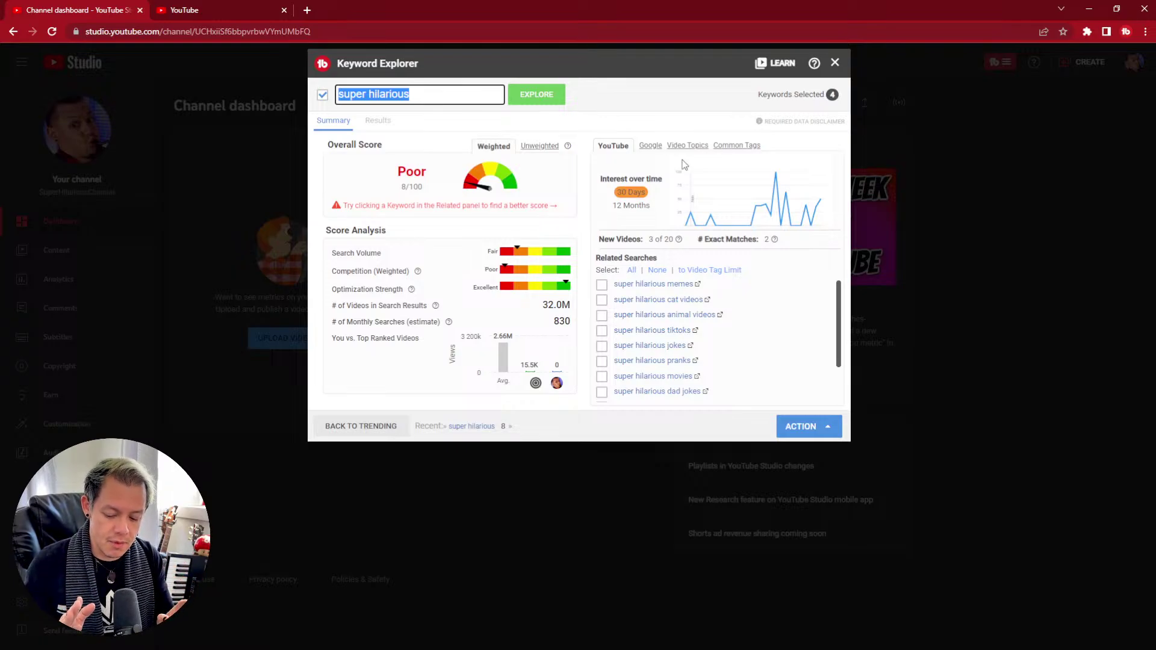
Open the keyword's search results and examine the top ranking channel.
{"action": "left_click", "coordinate": [378, 121]}
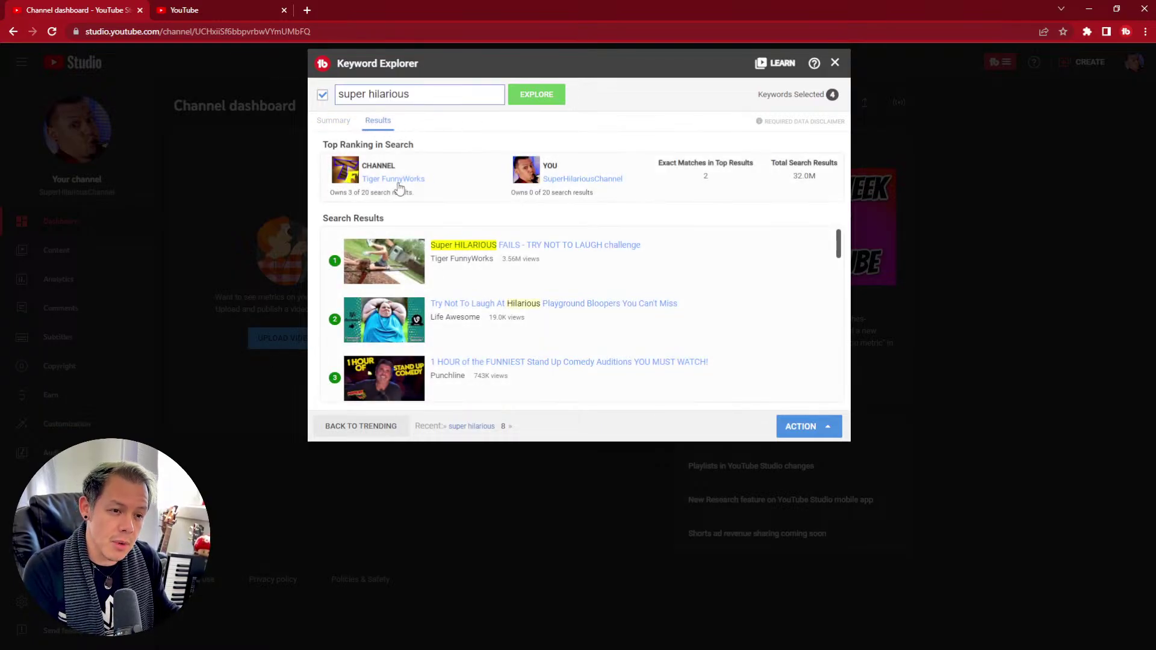
{"action": "left_click_drag", "start_coordinate": [447, 179], "coordinate": [364, 190]}
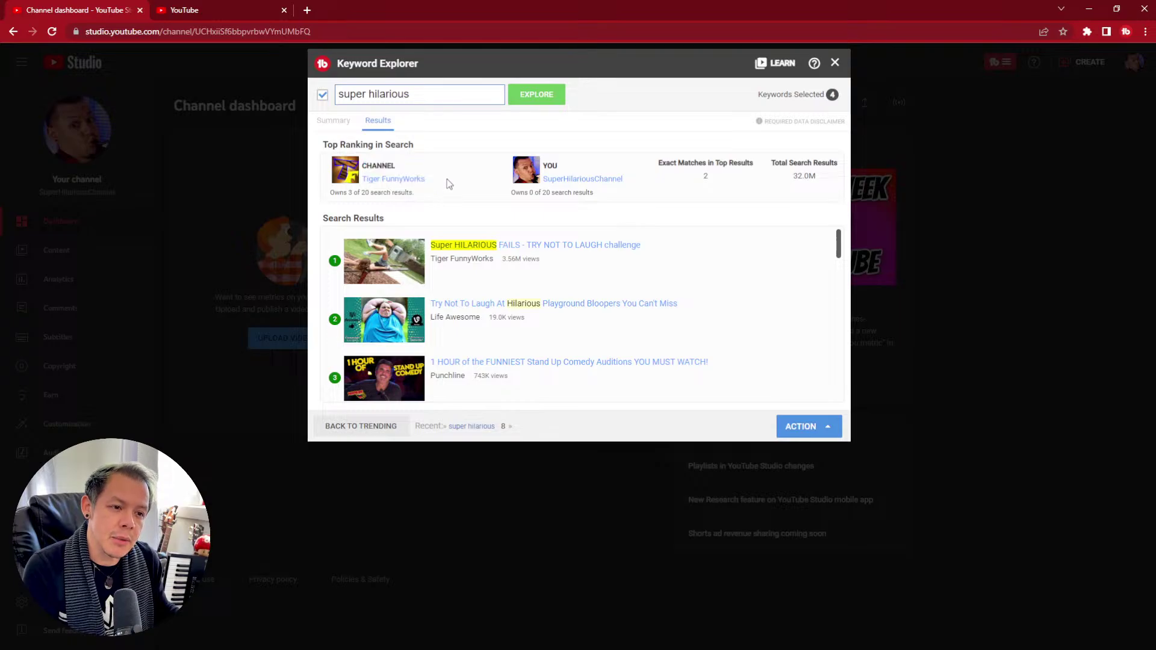
{"action": "left_click_drag", "start_coordinate": [447, 179], "coordinate": [364, 190]}
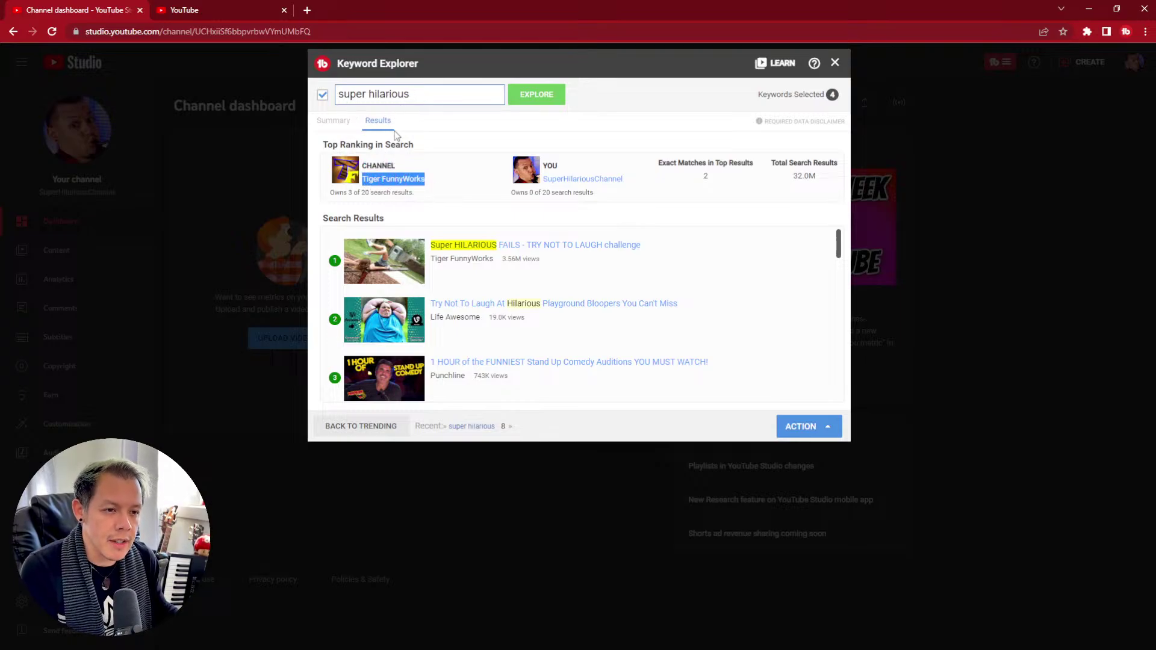
{"action": "double_click", "coordinate": [360, 145]}
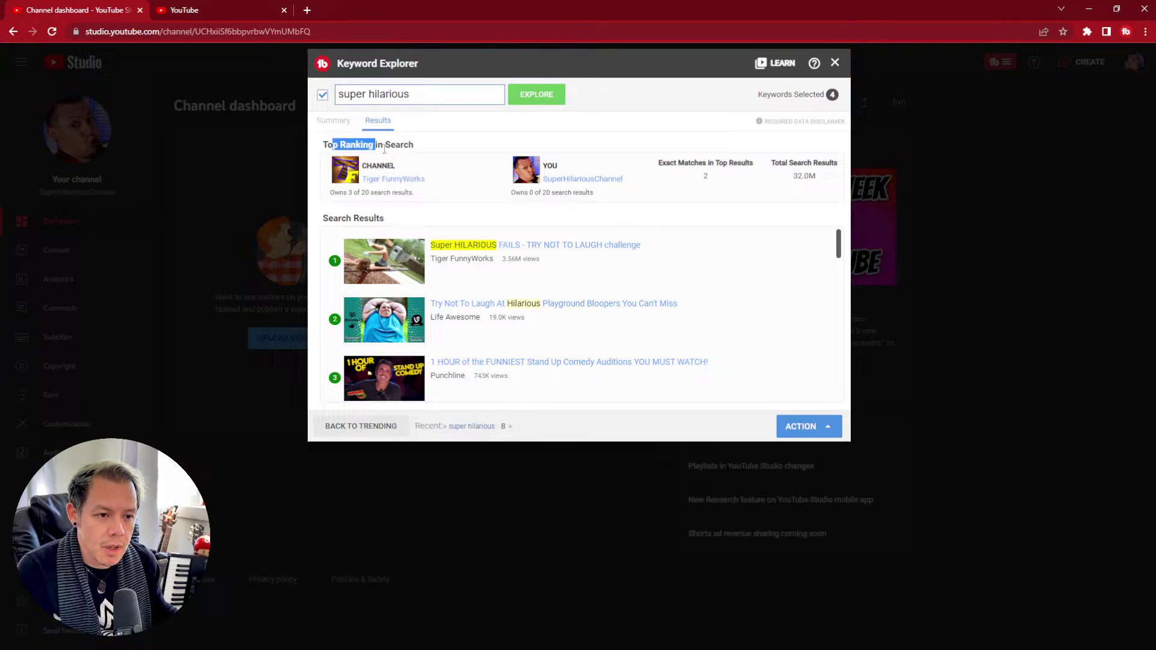
{"action": "left_click", "coordinate": [444, 165]}
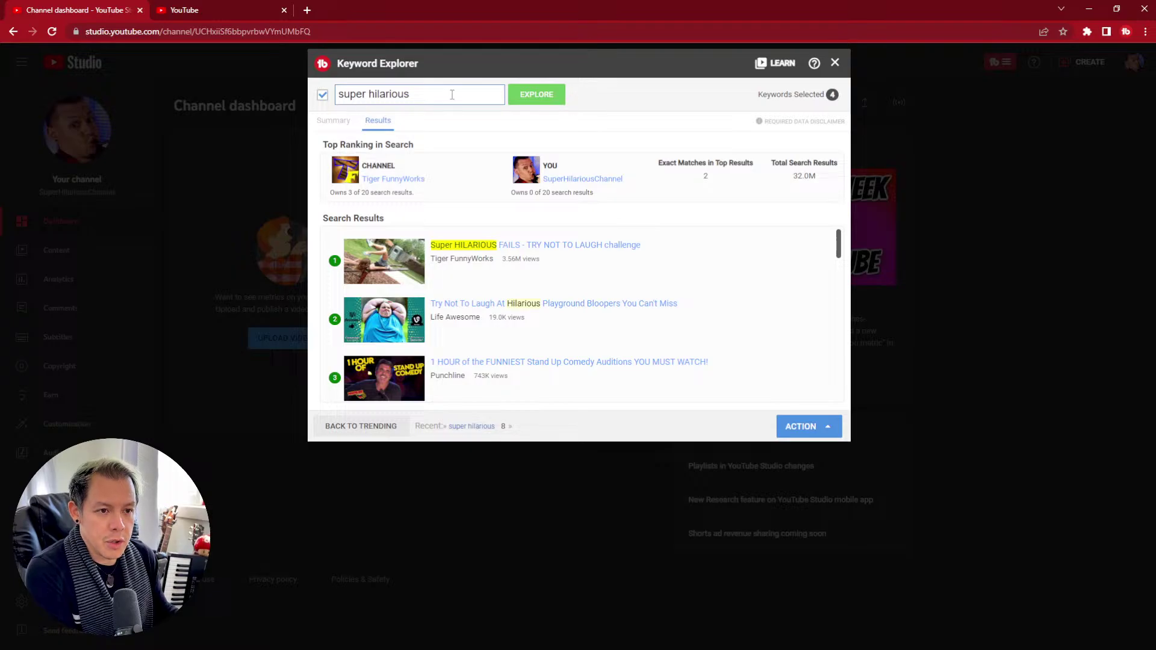
Look through the ranked videos for "super hilarious", comparing their titles, channels and view counts.
{"action": "scroll", "coordinate": [334, 263], "scroll_direction": "down", "scroll_amount": 2}
{"action": "scroll", "coordinate": [356, 362], "scroll_direction": "down", "scroll_amount": 15}
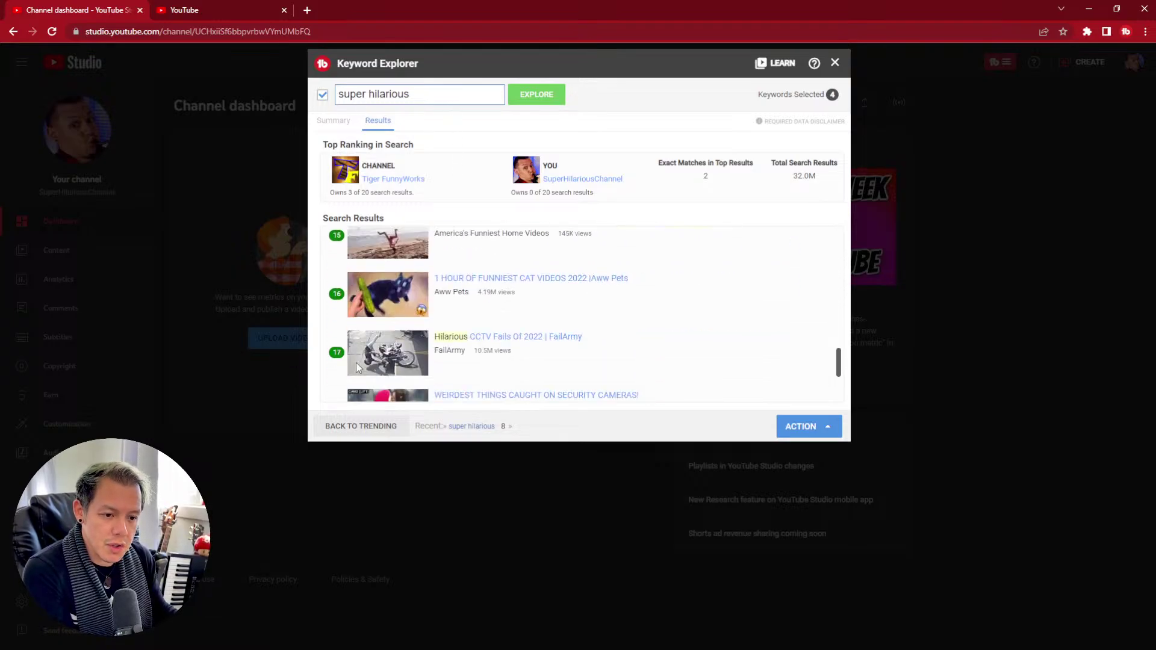
{"action": "scroll", "coordinate": [360, 315], "scroll_direction": "up", "scroll_amount": 17}
{"action": "left_click_drag", "start_coordinate": [682, 256], "coordinate": [710, 256]}
{"action": "left_click", "coordinate": [718, 252]}
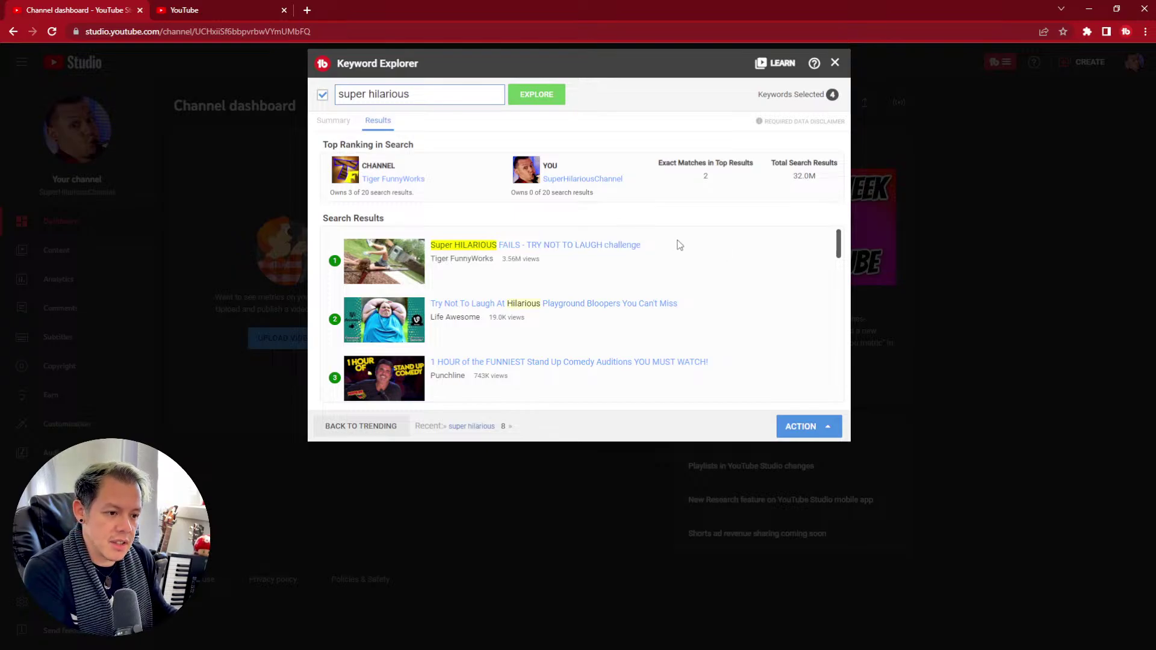
{"action": "scroll", "coordinate": [520, 315], "scroll_direction": "down", "scroll_amount": 2}
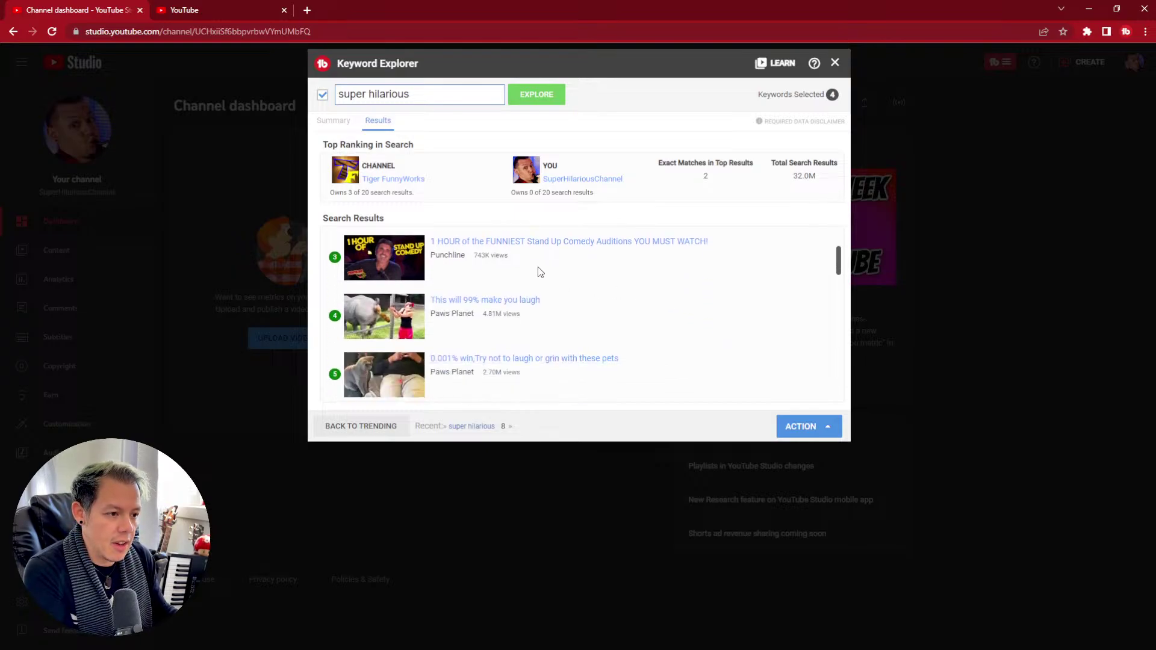
{"action": "scroll", "coordinate": [536, 269], "scroll_direction": "up", "scroll_amount": 1}
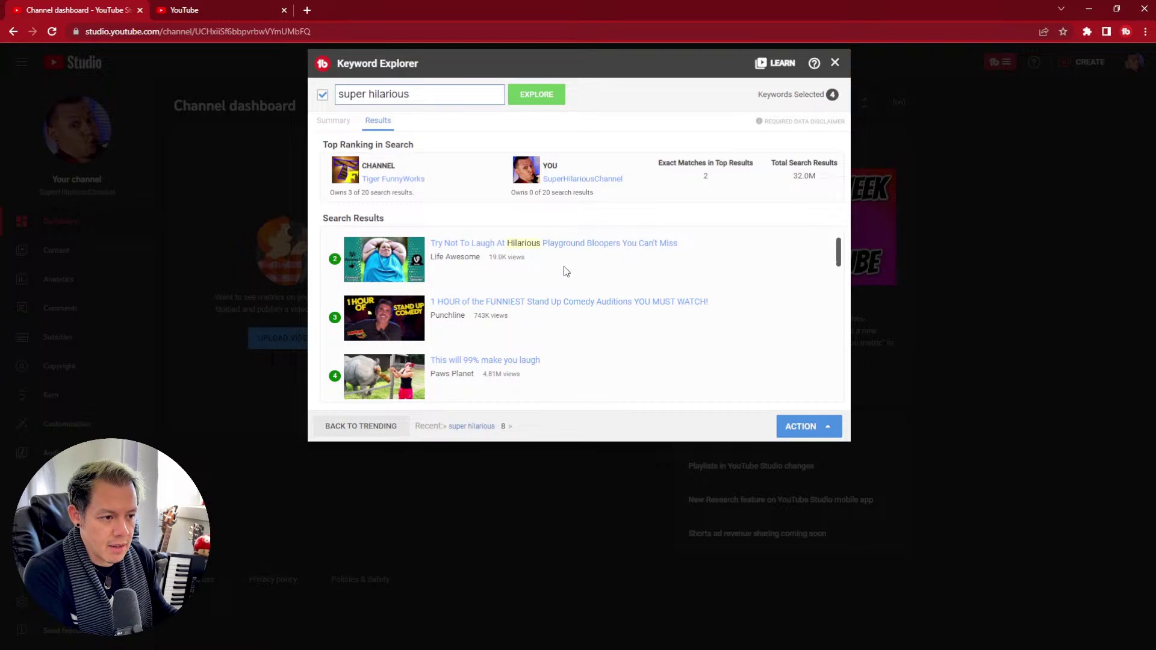
{"action": "scroll", "coordinate": [536, 282], "scroll_direction": "down", "scroll_amount": 1}
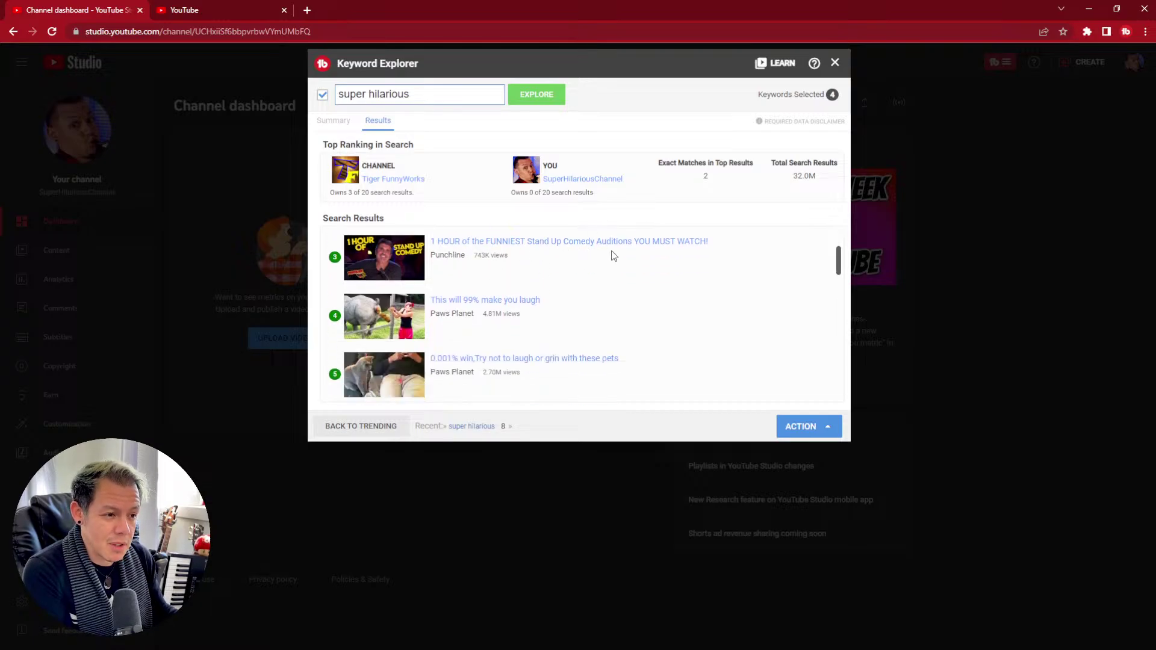
{"action": "scroll", "coordinate": [655, 276], "scroll_direction": "down", "scroll_amount": 1}
{"action": "scroll", "coordinate": [639, 274], "scroll_direction": "down", "scroll_amount": 1}
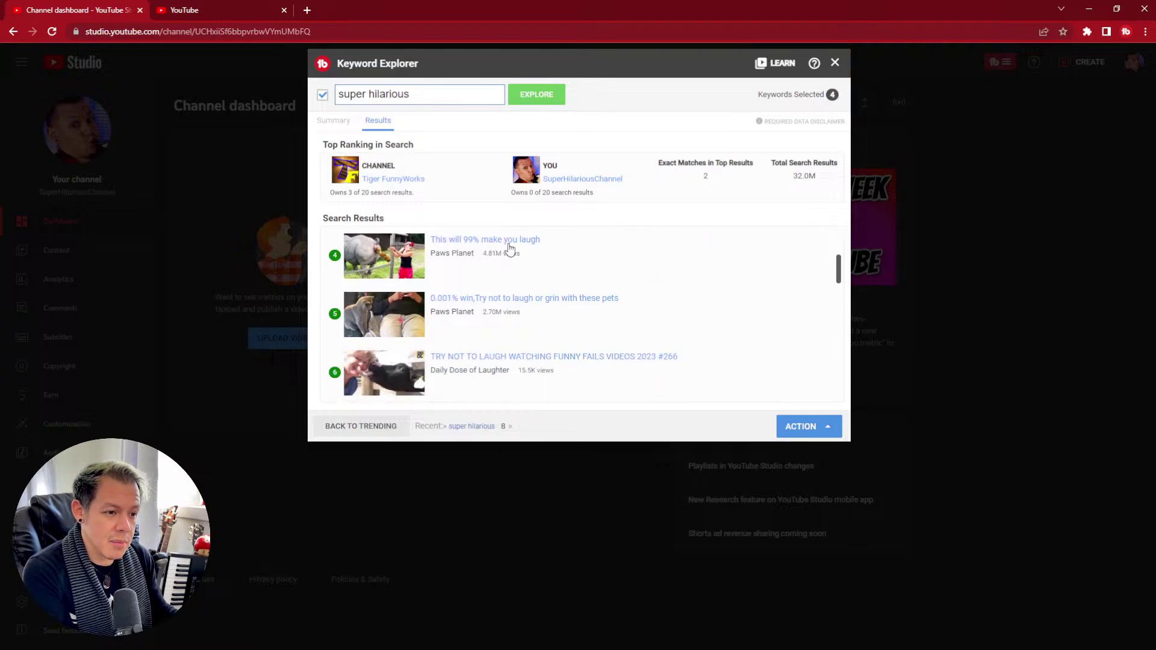
{"action": "scroll", "coordinate": [497, 305], "scroll_direction": "down", "scroll_amount": 3}
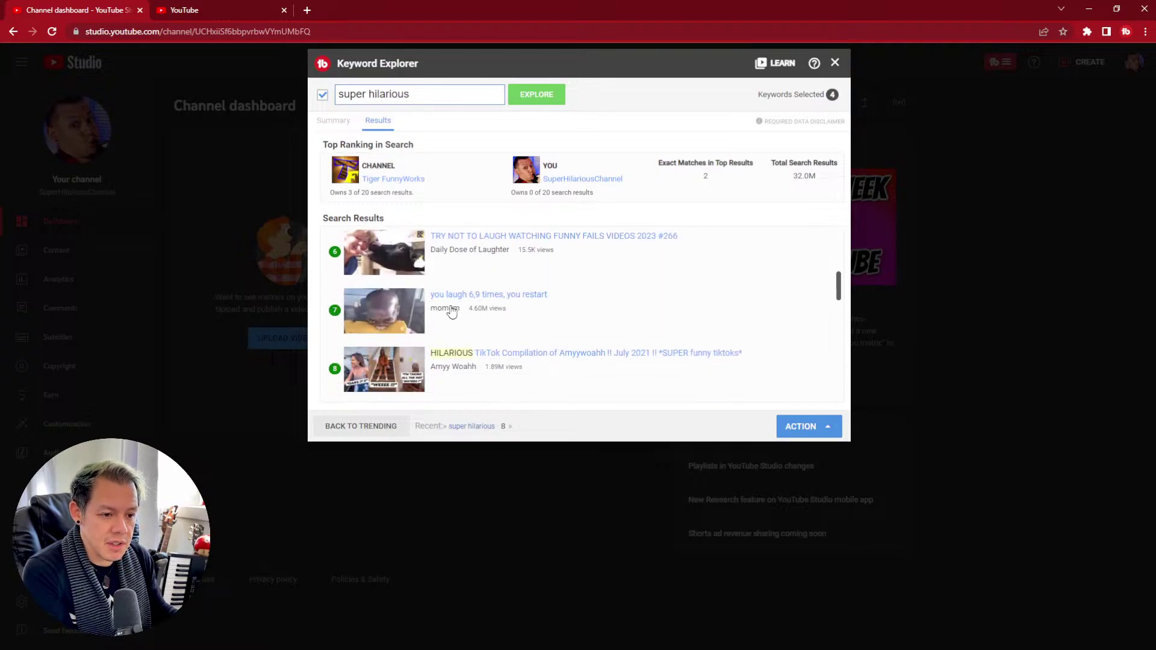
{"action": "scroll", "coordinate": [492, 279], "scroll_direction": "down", "scroll_amount": 9}
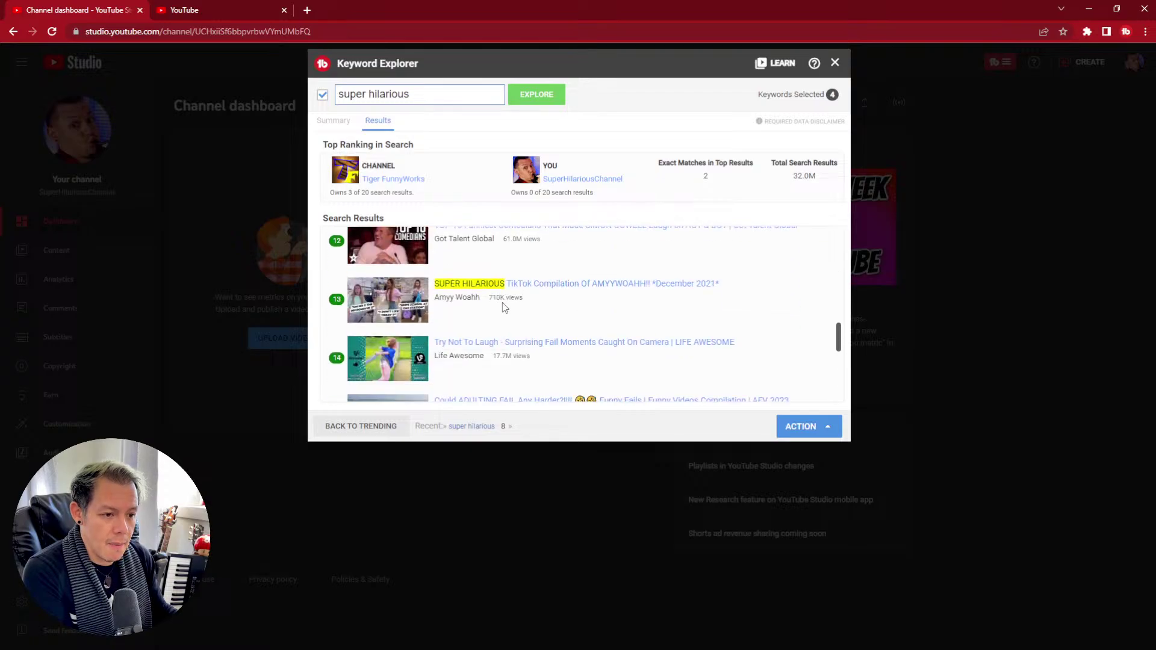
{"action": "scroll", "coordinate": [592, 278], "scroll_direction": "down", "scroll_amount": 2}
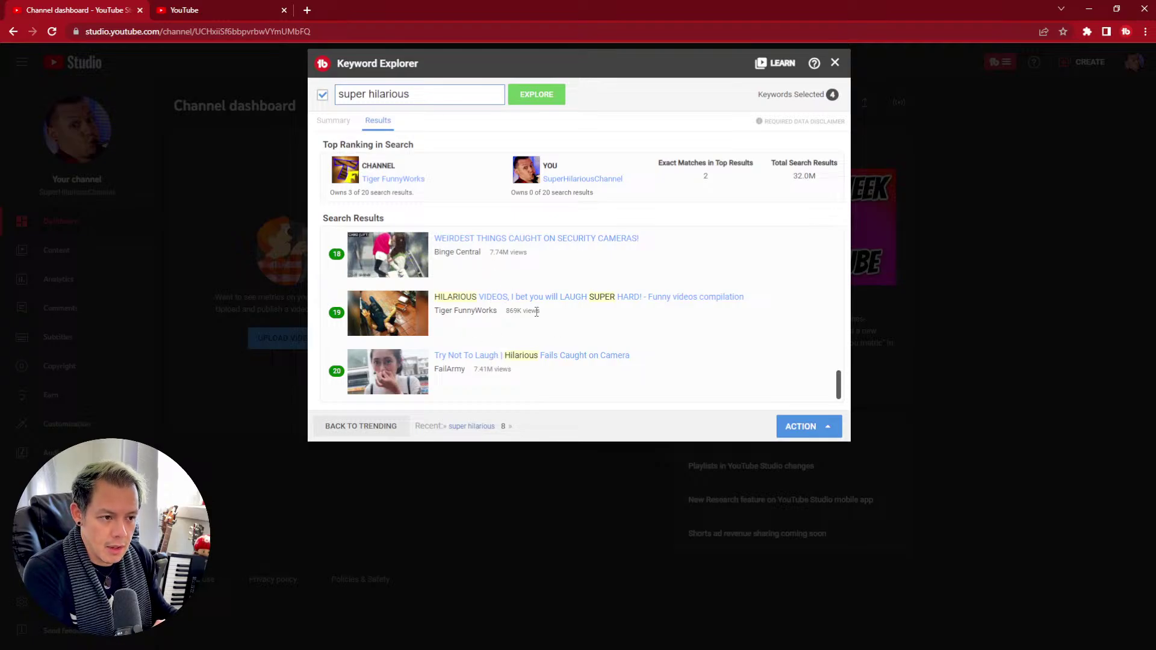
{"action": "scroll", "coordinate": [524, 355], "scroll_direction": "up", "scroll_amount": 5}
{"action": "scroll", "coordinate": [530, 369], "scroll_direction": "up", "scroll_amount": 3}
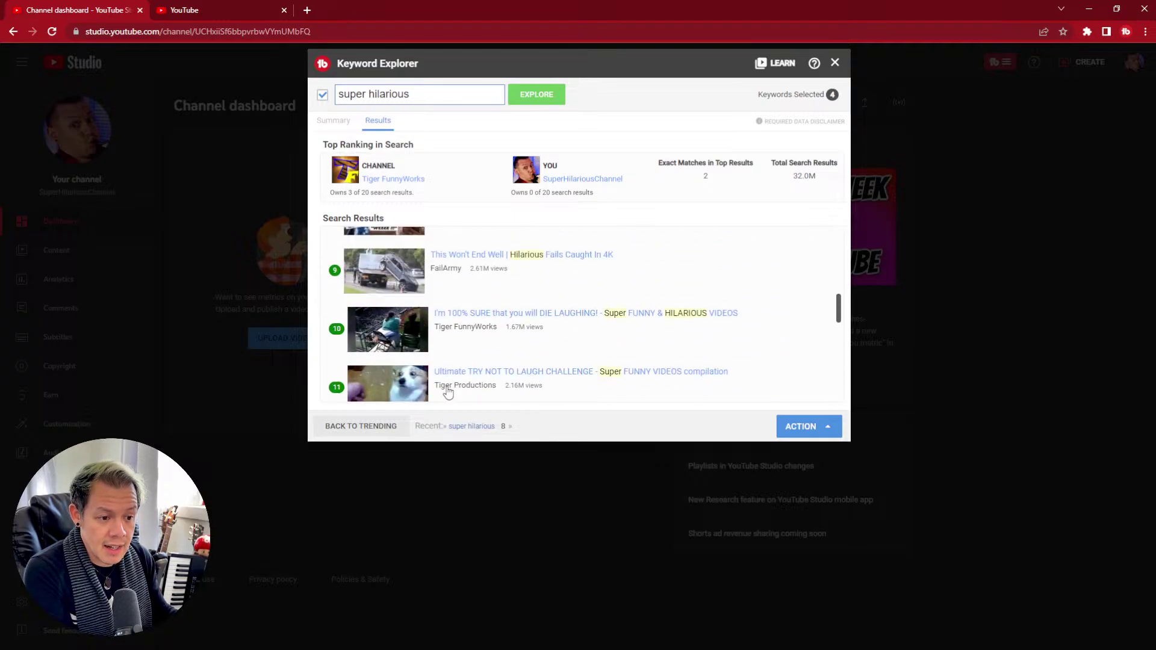
{"action": "scroll", "coordinate": [451, 283], "scroll_direction": "up", "scroll_amount": 6}
{"action": "scroll", "coordinate": [472, 308], "scroll_direction": "up", "scroll_amount": 3}
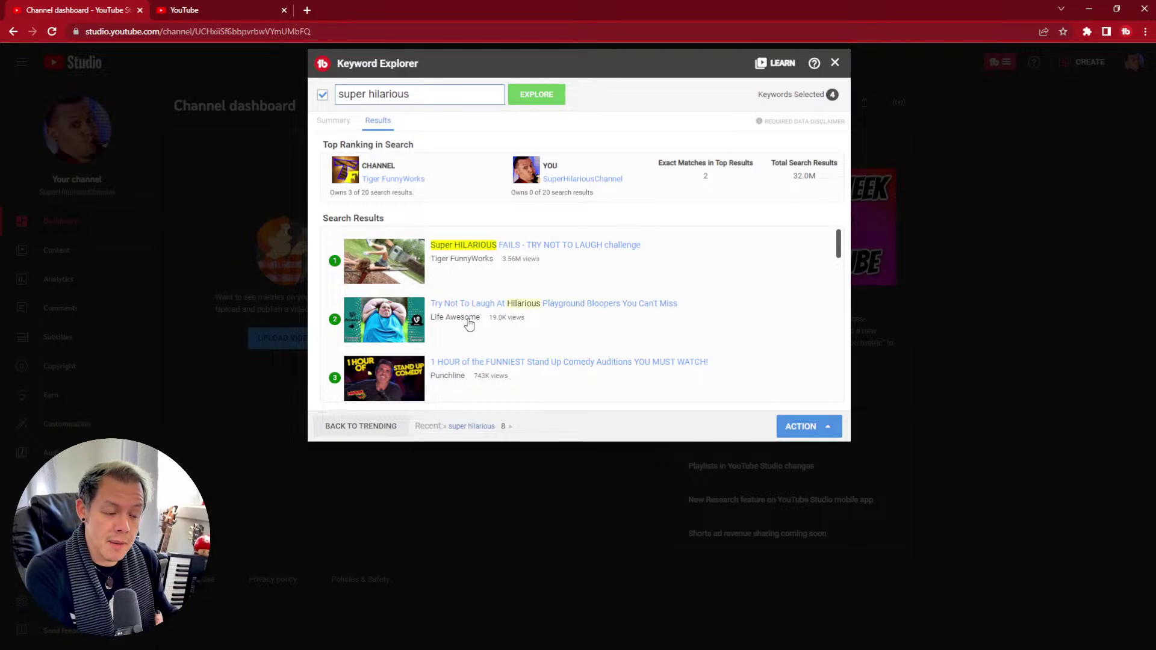
{"action": "scroll", "coordinate": [476, 360], "scroll_direction": "down", "scroll_amount": 1}
{"action": "scroll", "coordinate": [476, 360], "scroll_direction": "down", "scroll_amount": 4}
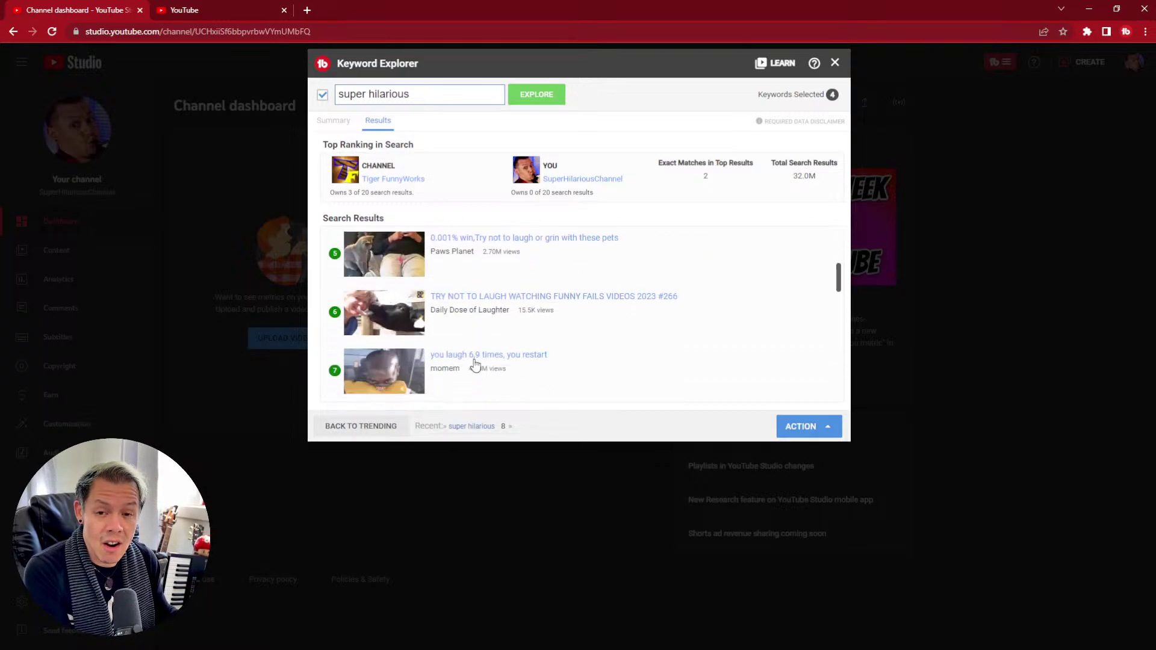
{"action": "scroll", "coordinate": [475, 365], "scroll_direction": "down", "scroll_amount": 2}
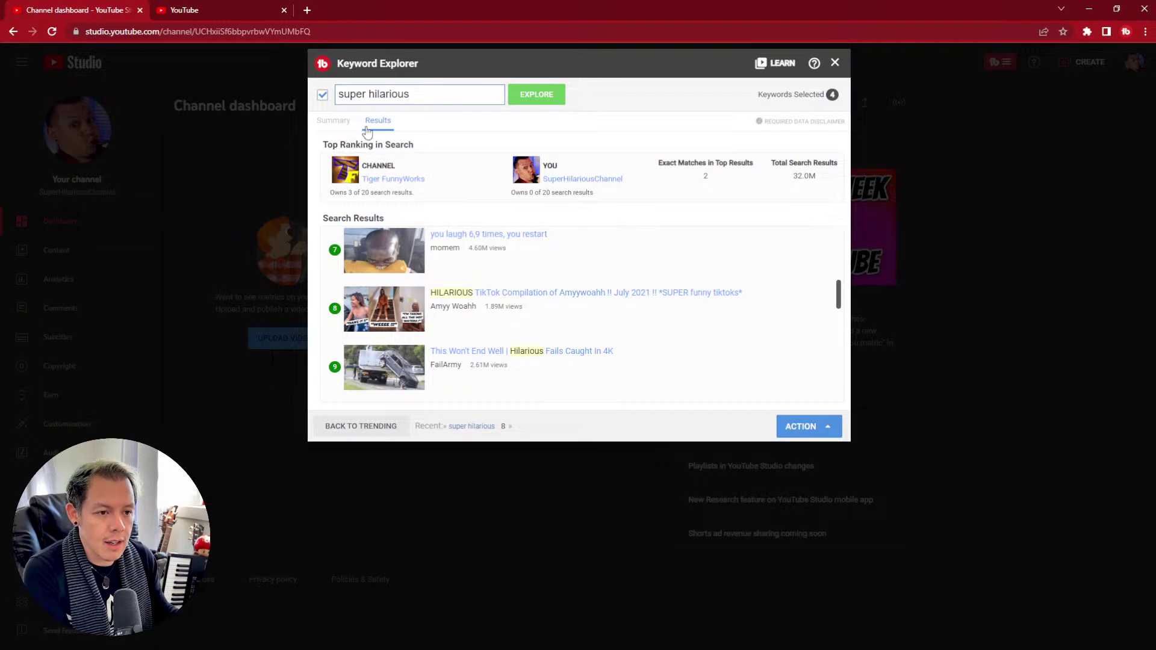
Return to the keyword summary and look through the related Google searches.
{"action": "left_click", "coordinate": [334, 124]}
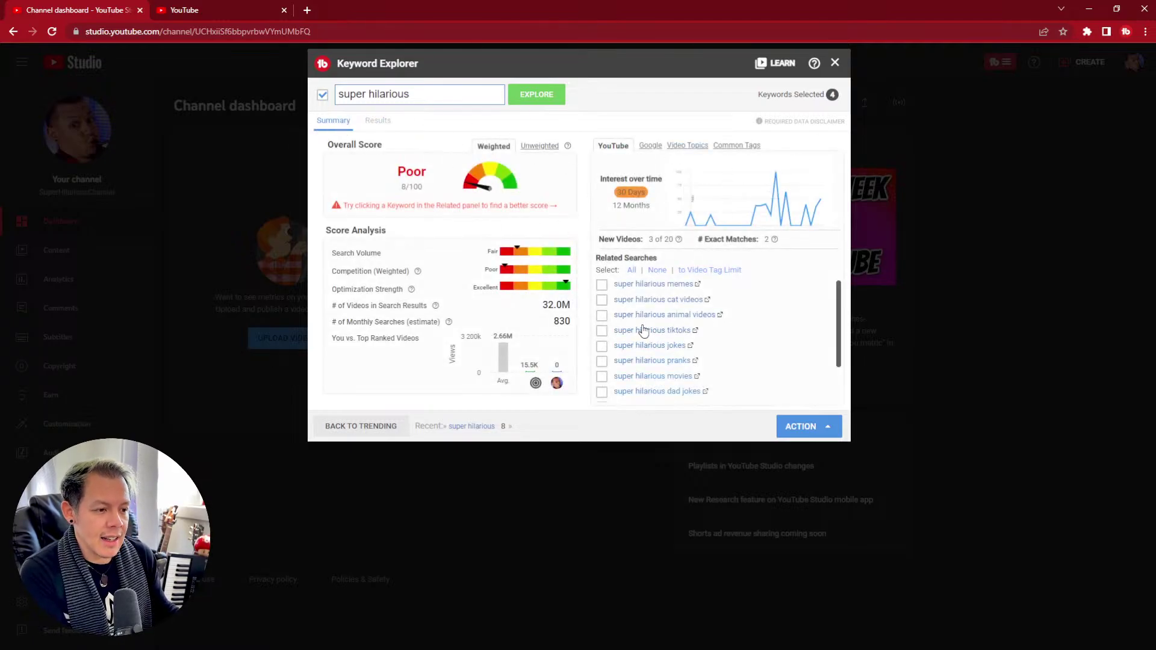
{"action": "left_click", "coordinate": [650, 146]}
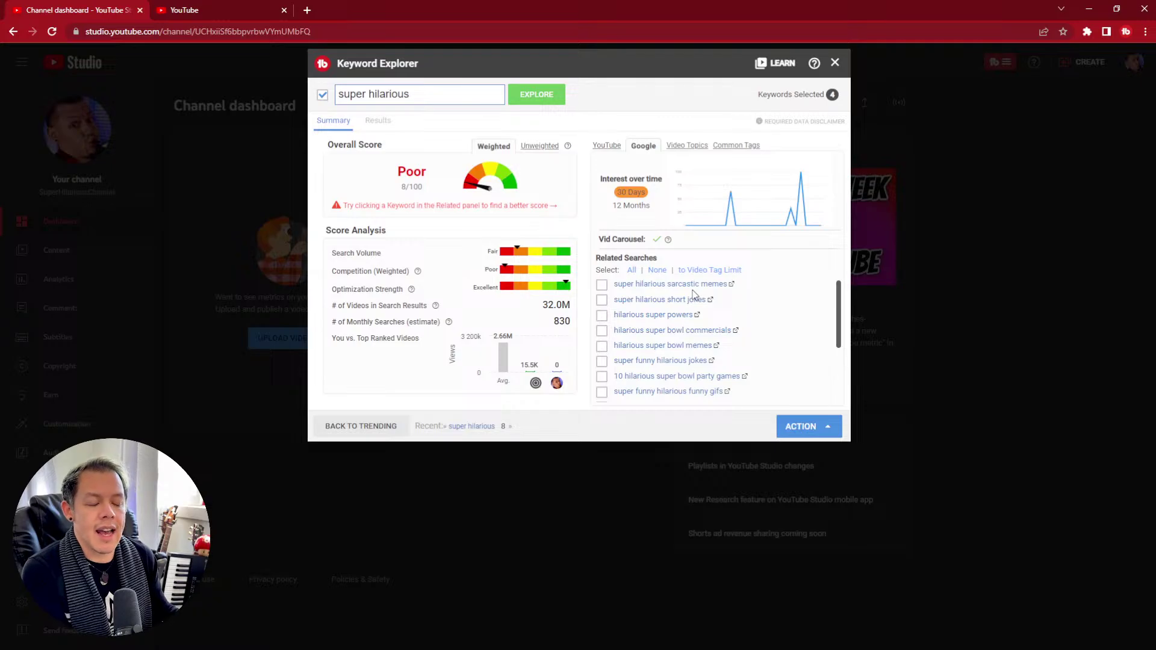
{"action": "scroll", "coordinate": [738, 320], "scroll_direction": "down", "scroll_amount": 3}
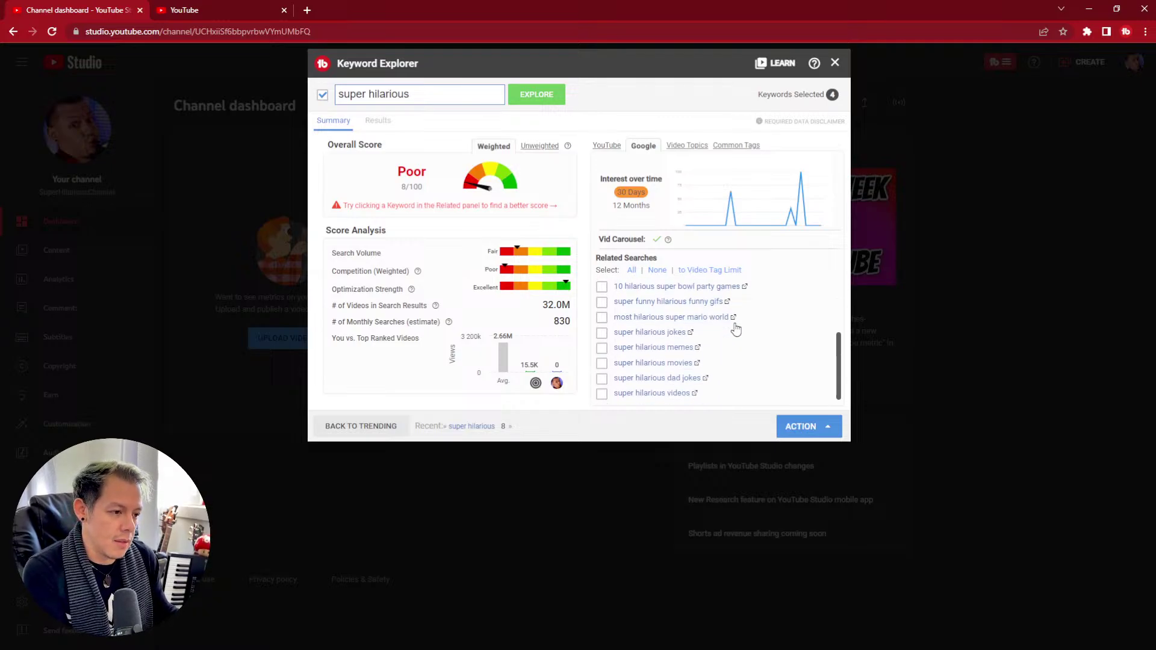
{"action": "scroll", "coordinate": [735, 325], "scroll_direction": "up", "scroll_amount": 3}
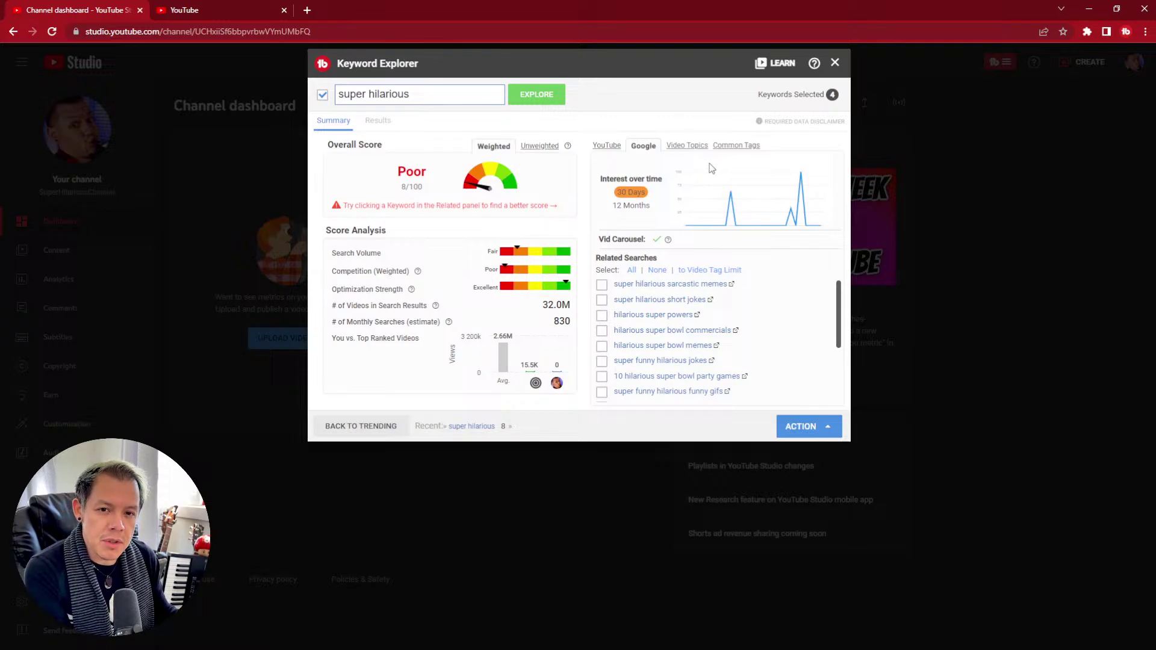
{"action": "mouse_move", "coordinate": [689, 184]}
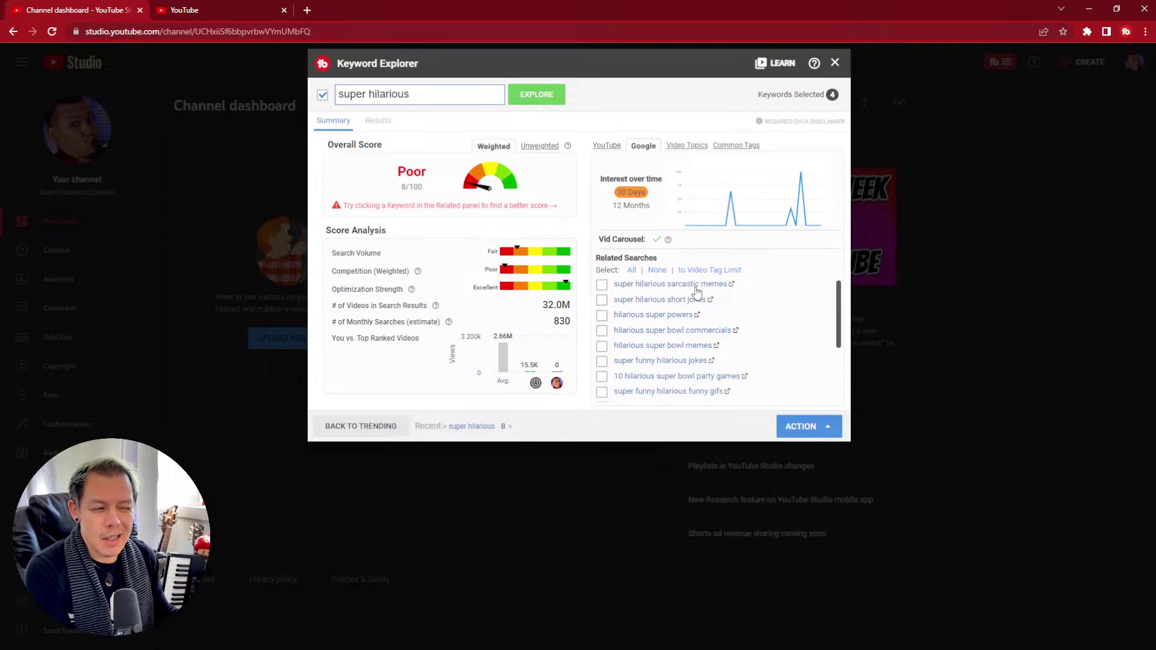
Explore the related search "super hilarious sarcastic memes" and copy that keyword to a new tag list named "sarcastic memes".
{"action": "left_click", "coordinate": [434, 97]}
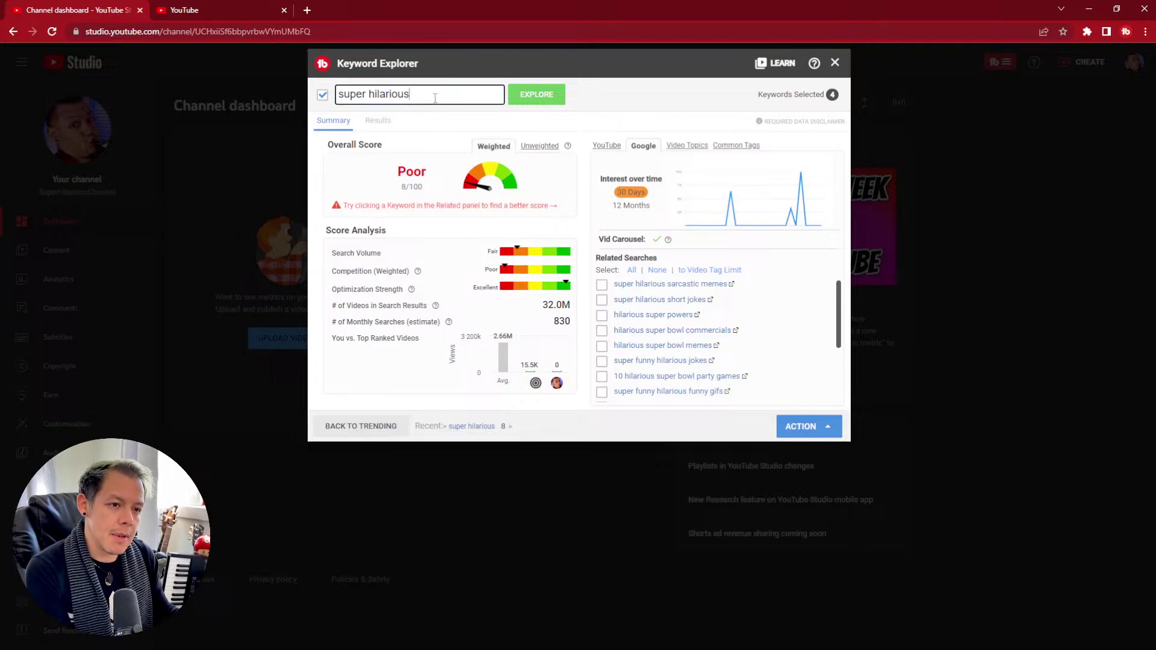
{"action": "left_click", "coordinate": [680, 285]}
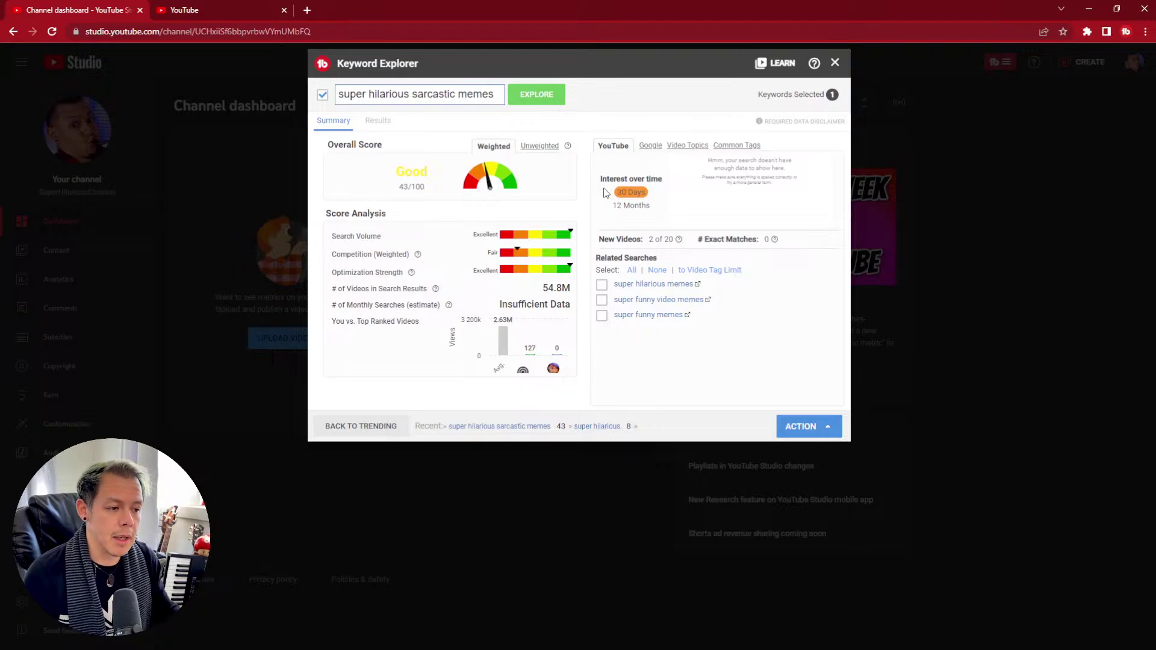
{"action": "left_click", "coordinate": [810, 427]}
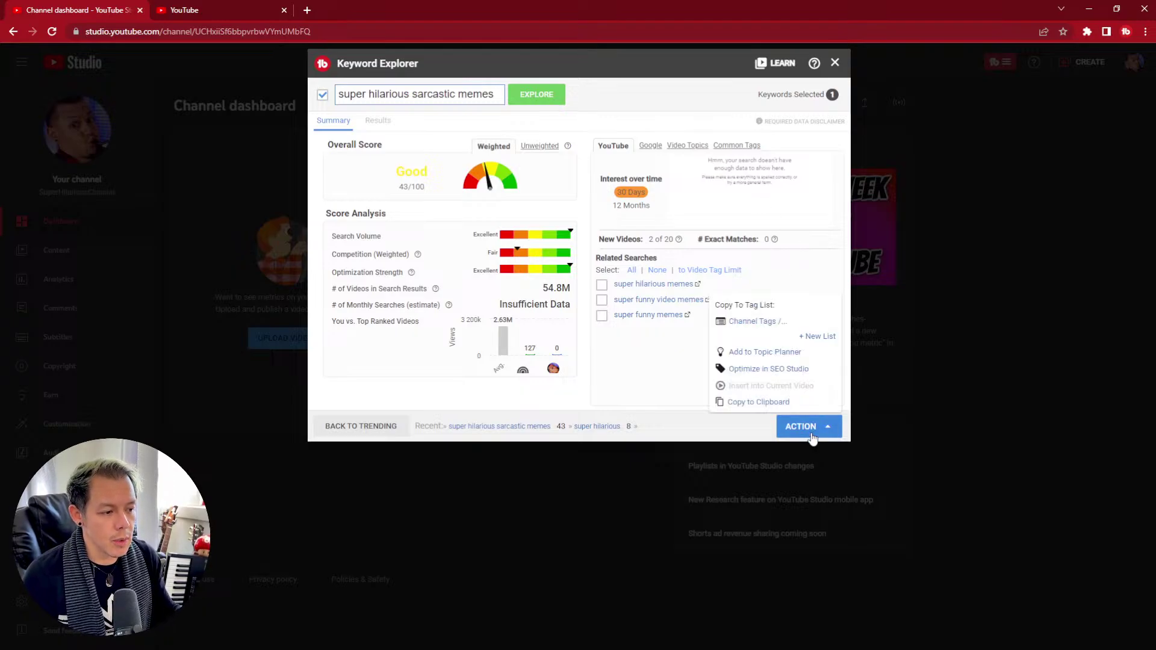
{"action": "left_click", "coordinate": [809, 337]}
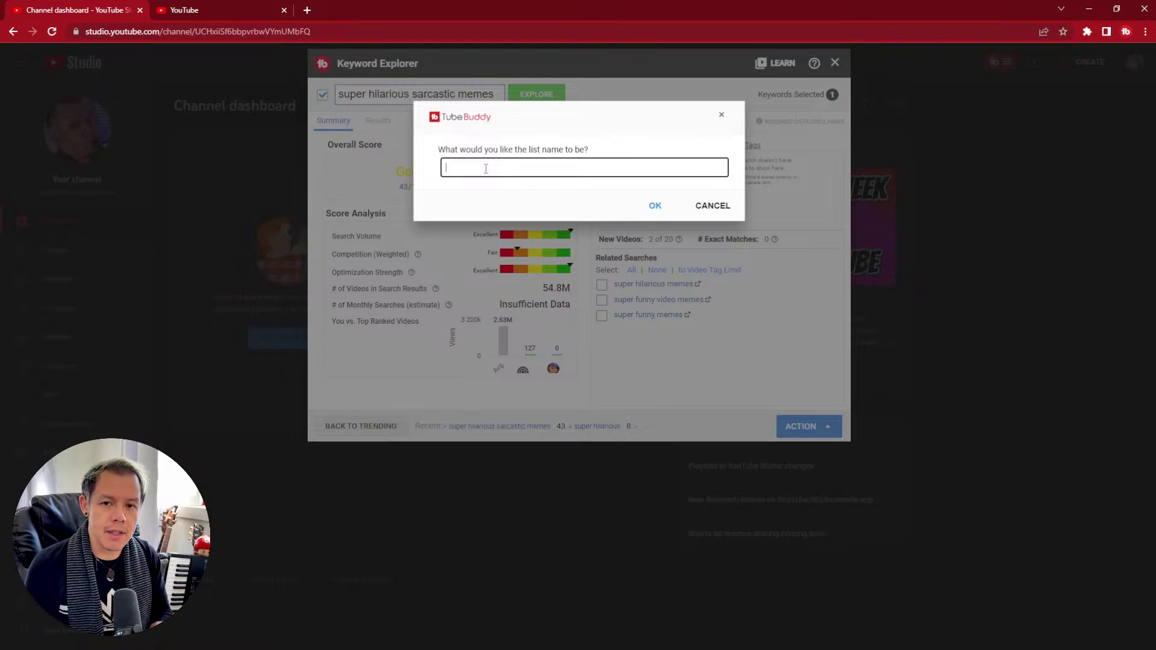
{"action": "type", "text": "sar"}
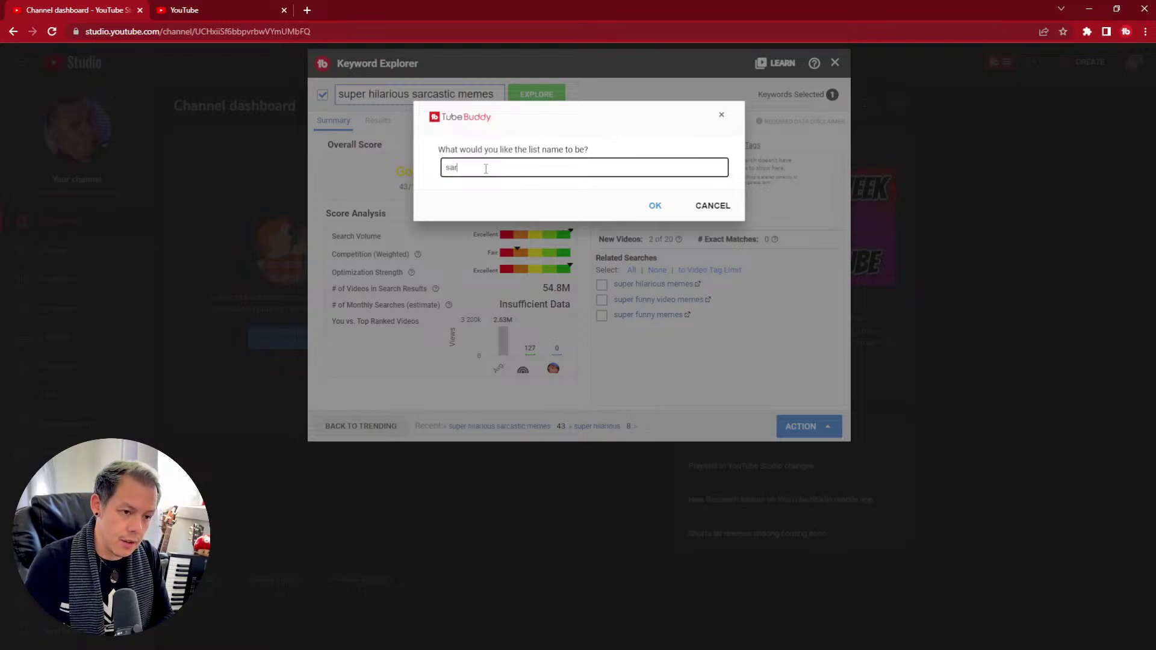
{"action": "type", "text": "castic "}
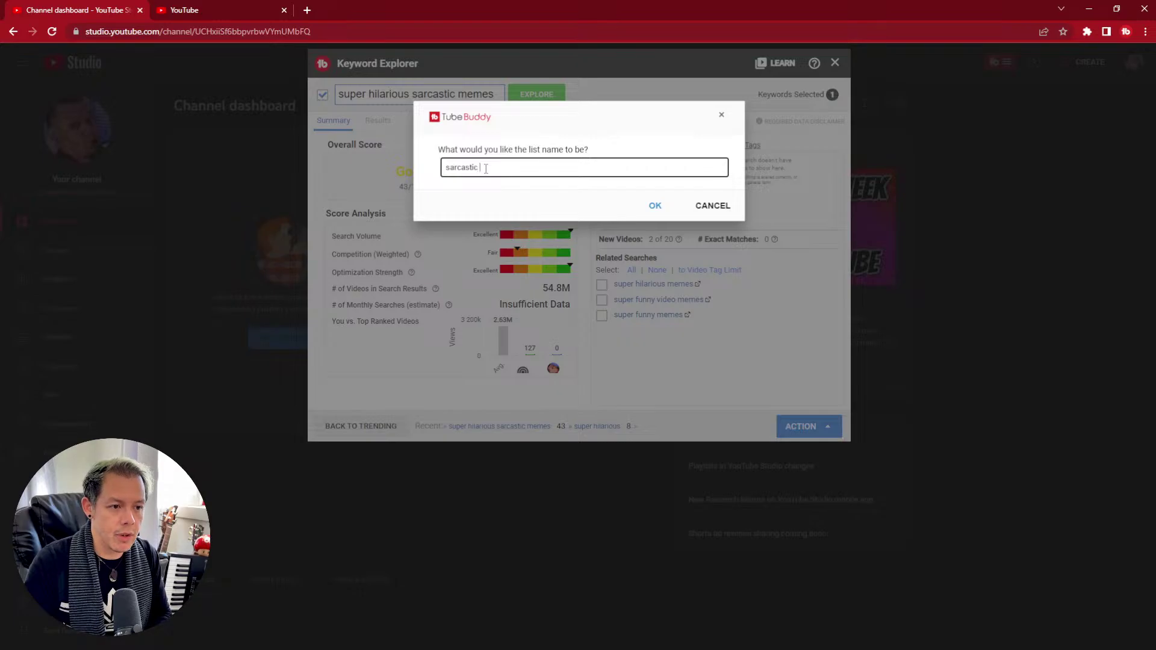
{"action": "type", "text": "memes"}
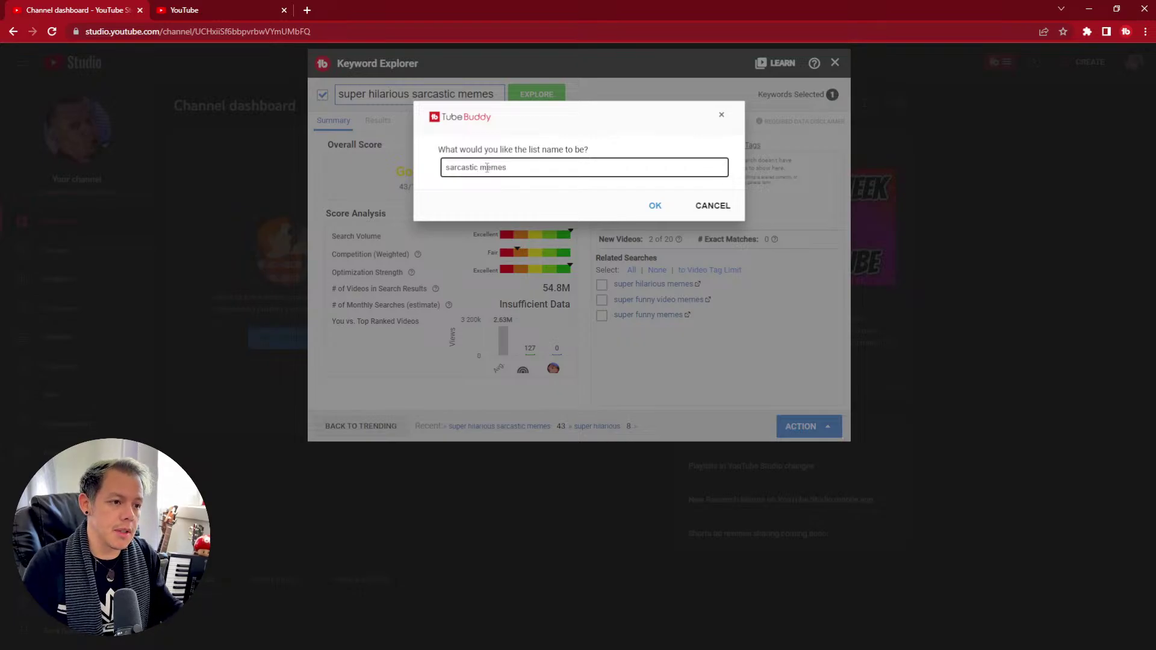
{"action": "left_click", "coordinate": [655, 206]}
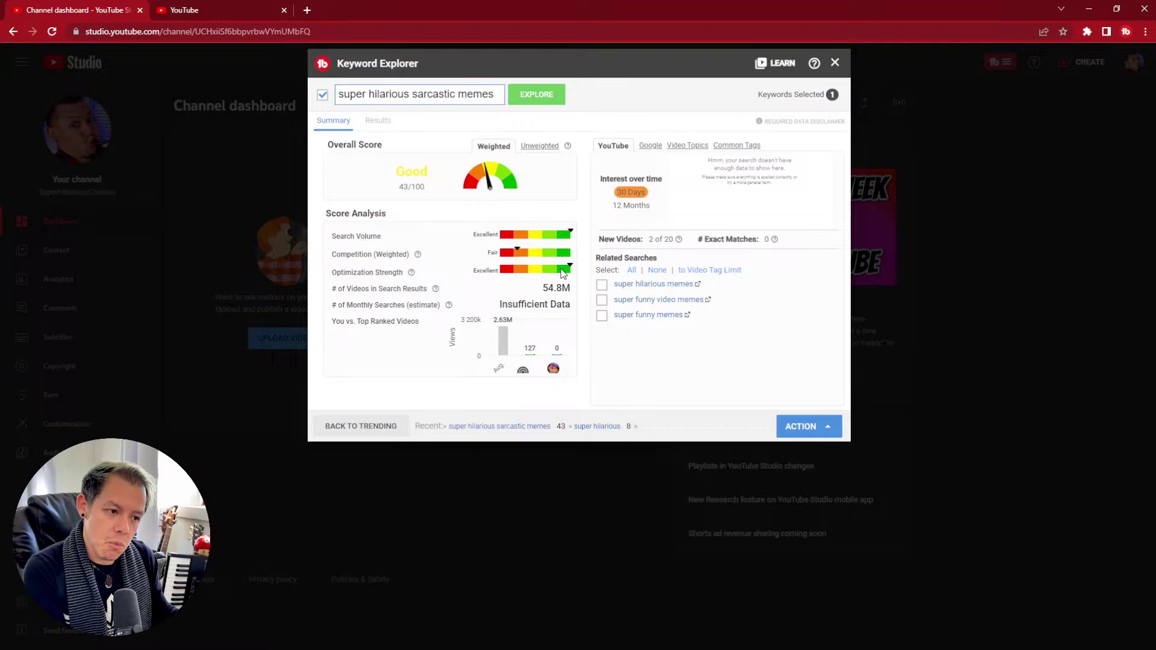
Review the score analysis for "super hilarious sarcastic memes" and display its unweighted score.
{"action": "mouse_move", "coordinate": [375, 272]}
{"action": "left_mouse_down"}
{"action": "mouse_move", "coordinate": [397, 290]}
{"action": "mouse_move", "coordinate": [358, 273]}
{"action": "mouse_move", "coordinate": [396, 269]}
{"action": "left_mouse_up"}
{"action": "left_click", "coordinate": [343, 289]}
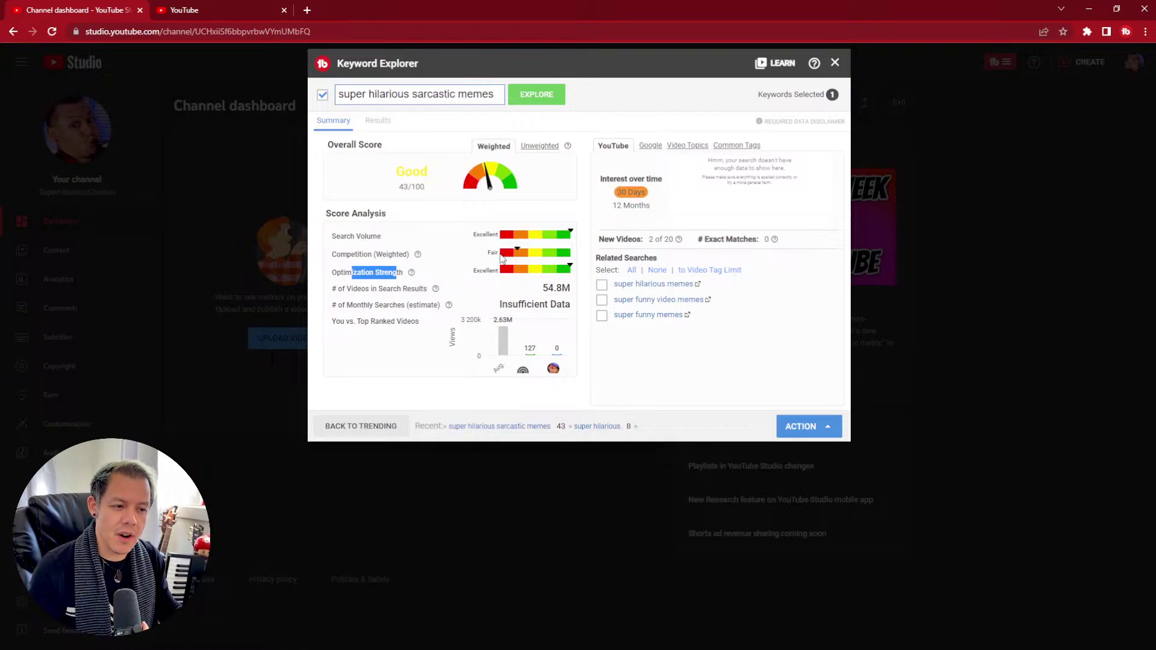
{"action": "left_click", "coordinate": [534, 150]}
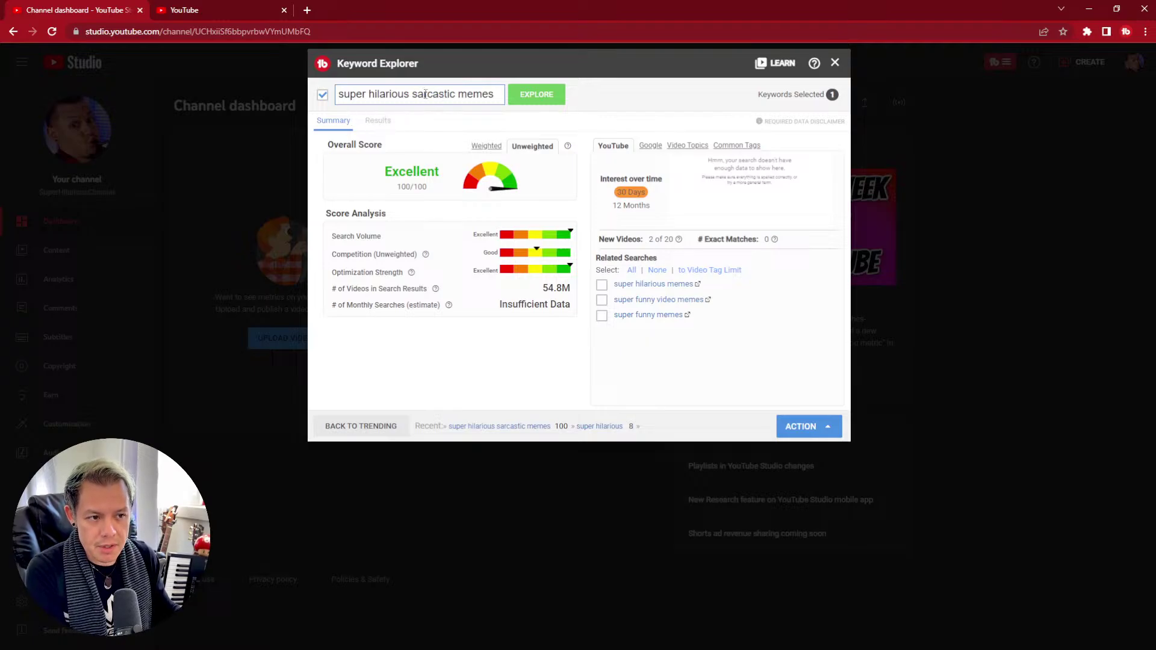
Open the search results for "super hilarious sarcastic memes" and compare the ranked videos' titles, channels and view counts.
{"action": "left_click", "coordinate": [378, 123]}
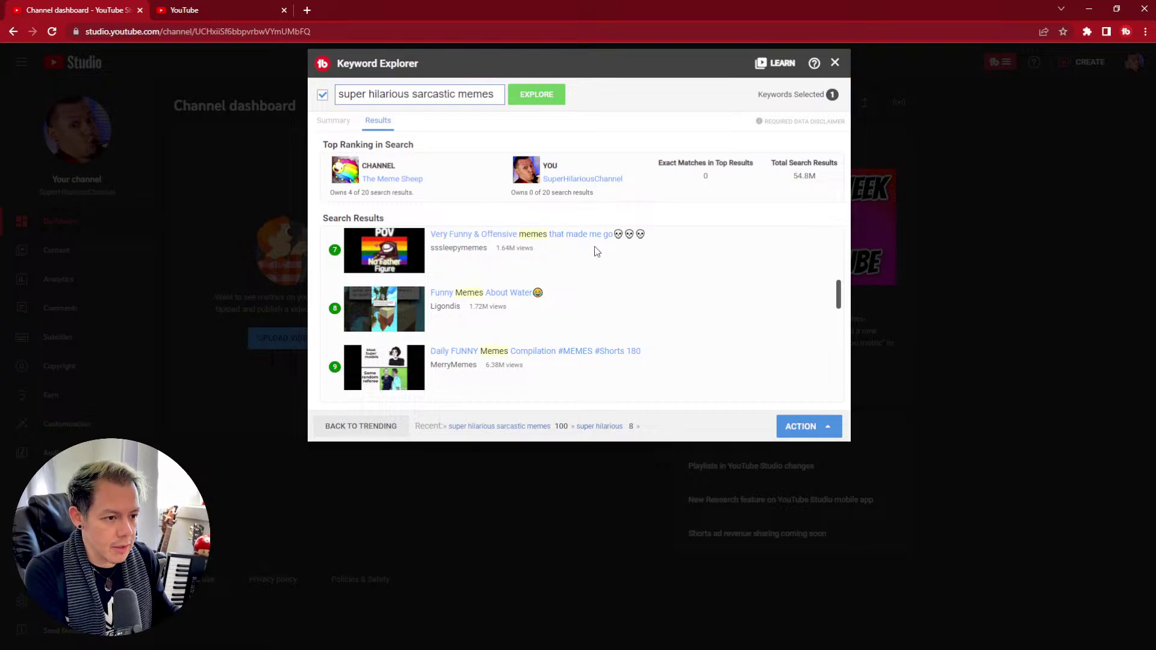
{"action": "scroll", "coordinate": [590, 289], "scroll_direction": "down", "scroll_amount": 6}
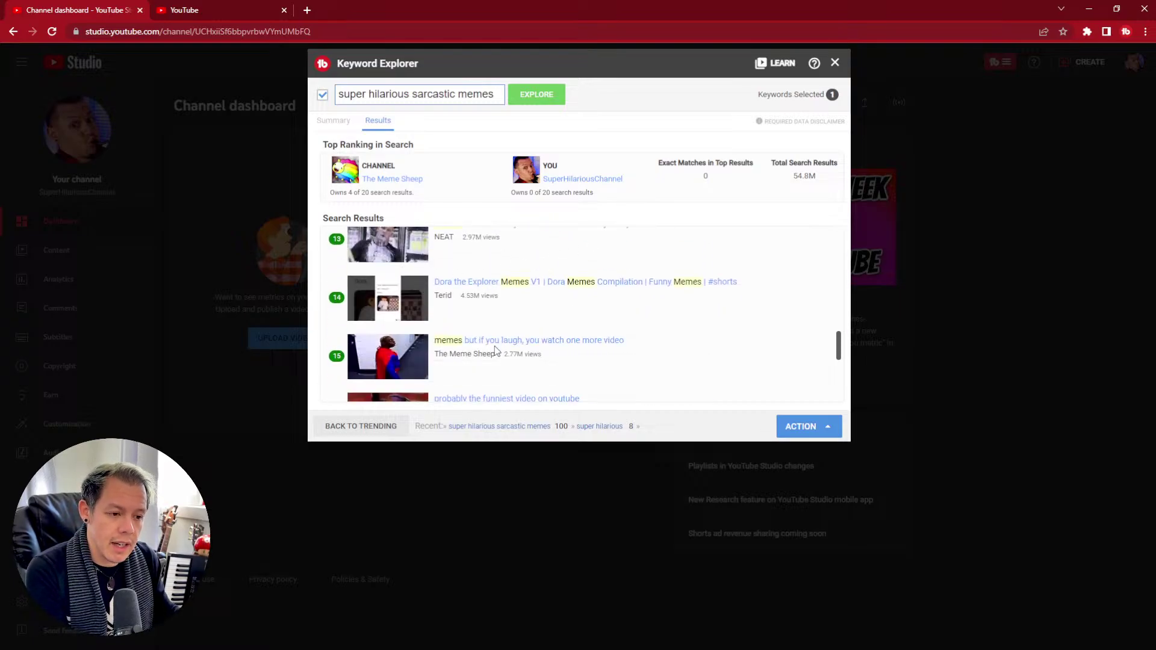
{"action": "scroll", "coordinate": [497, 348], "scroll_direction": "down", "scroll_amount": 4}
{"action": "scroll", "coordinate": [526, 339], "scroll_direction": "up", "scroll_amount": 13}
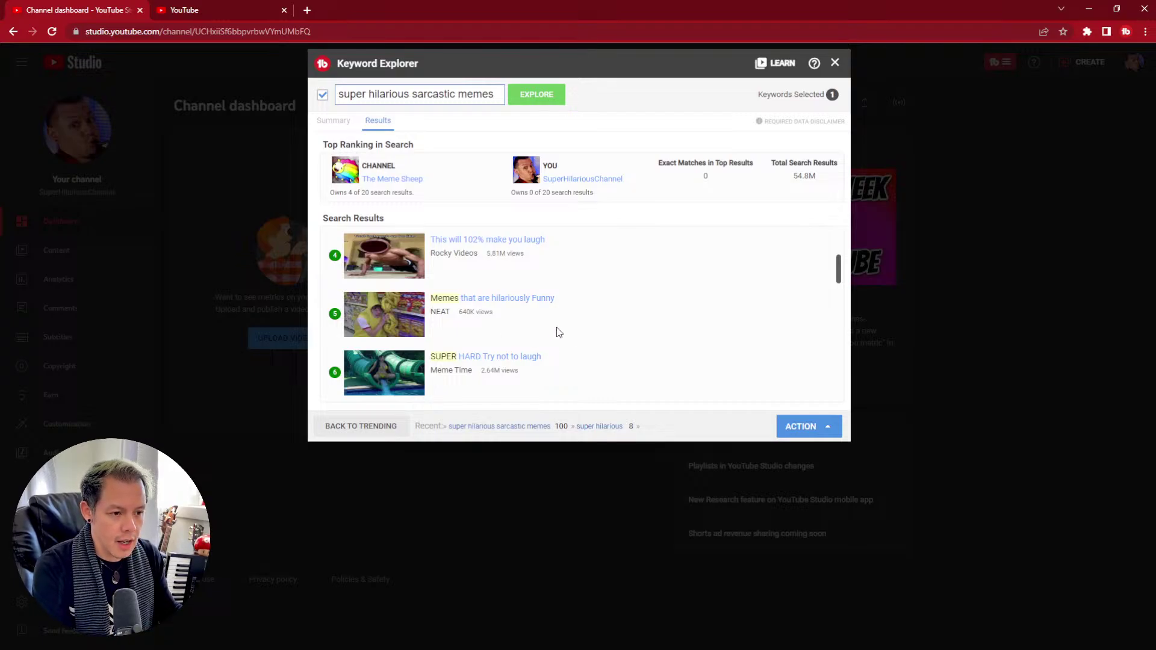
{"action": "scroll", "coordinate": [524, 328], "scroll_direction": "down", "scroll_amount": 3}
{"action": "scroll", "coordinate": [549, 321], "scroll_direction": "up", "scroll_amount": 6}
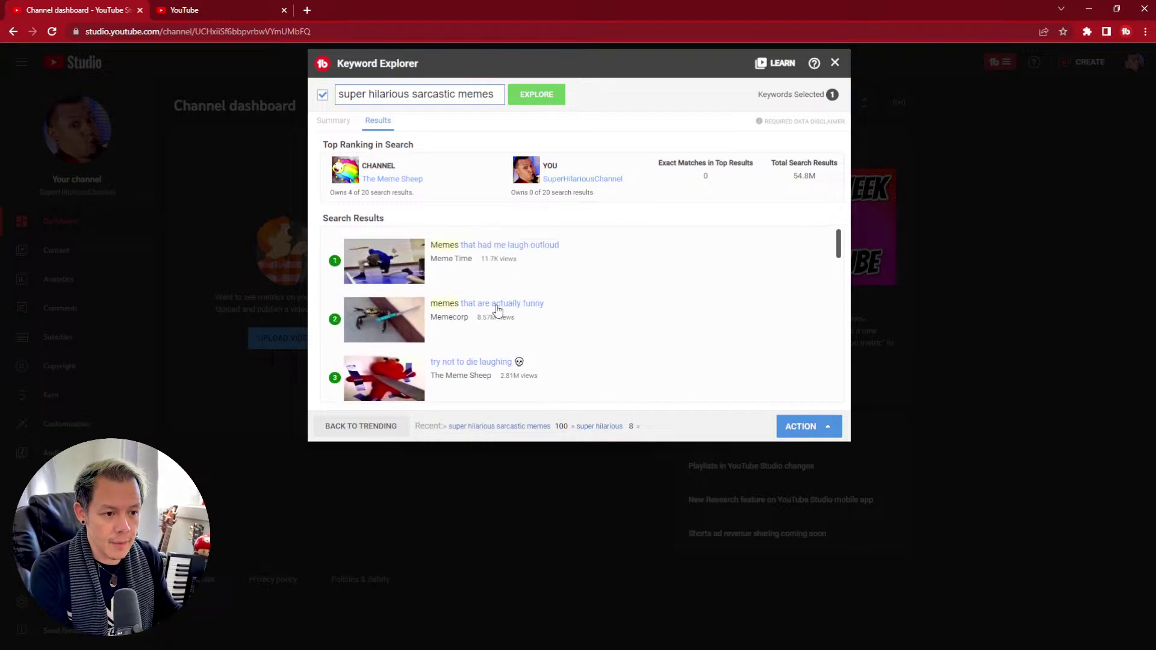
Return to the keyword summary, explore the related search "super hilarious memes" and compare the recent keywords' scores.
{"action": "left_click", "coordinate": [339, 121]}
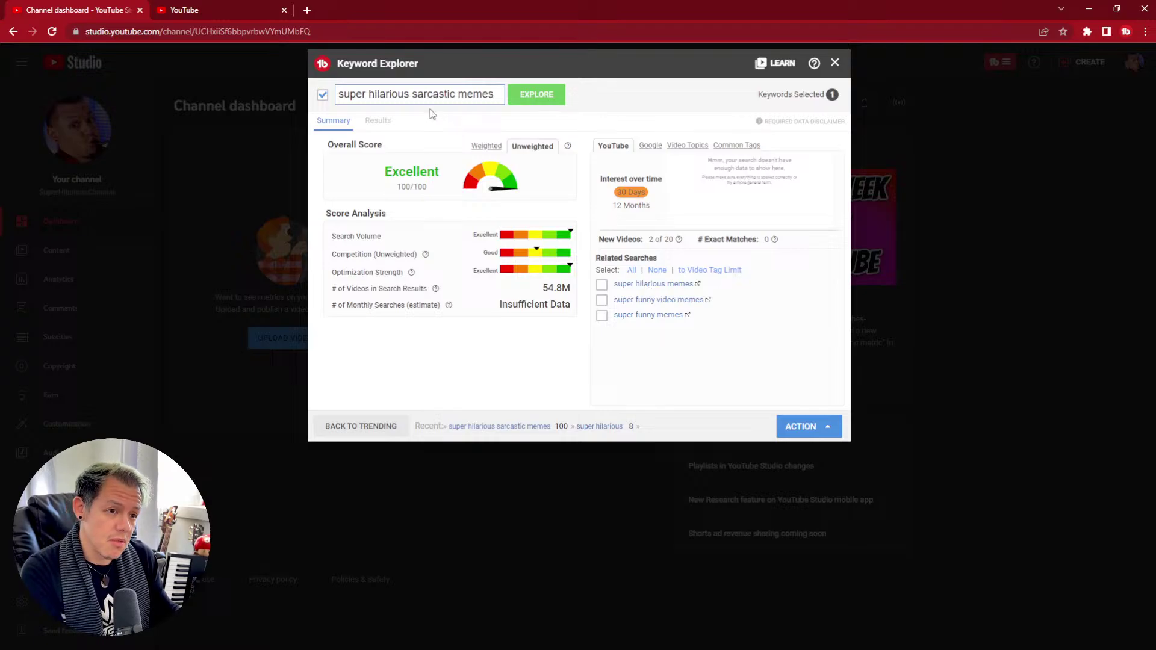
{"action": "left_click_drag", "start_coordinate": [413, 95], "coordinate": [519, 110]}
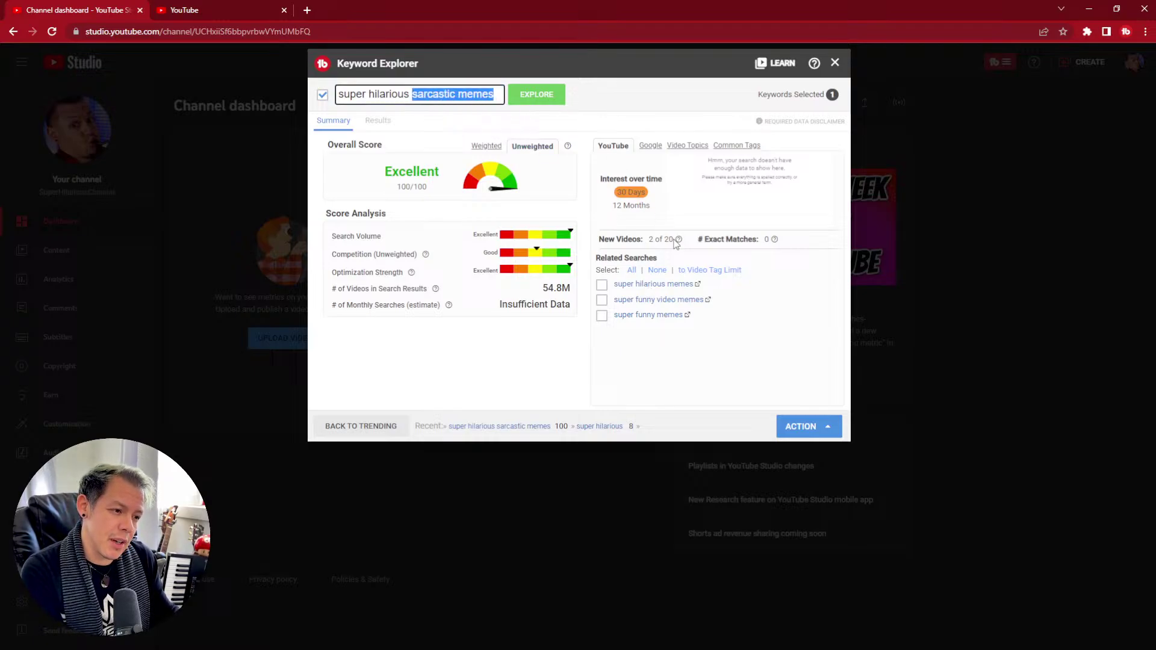
{"action": "left_click", "coordinate": [657, 287]}
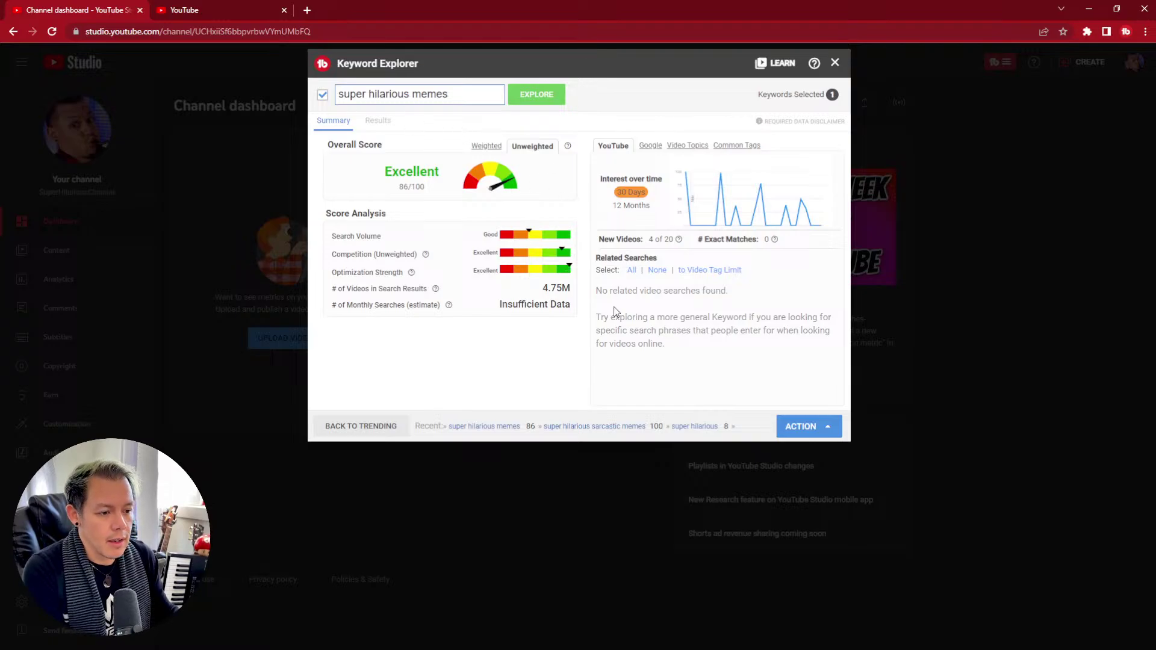
{"action": "left_click_drag", "start_coordinate": [738, 426], "coordinate": [501, 432]}
{"action": "left_click", "coordinate": [501, 431]}
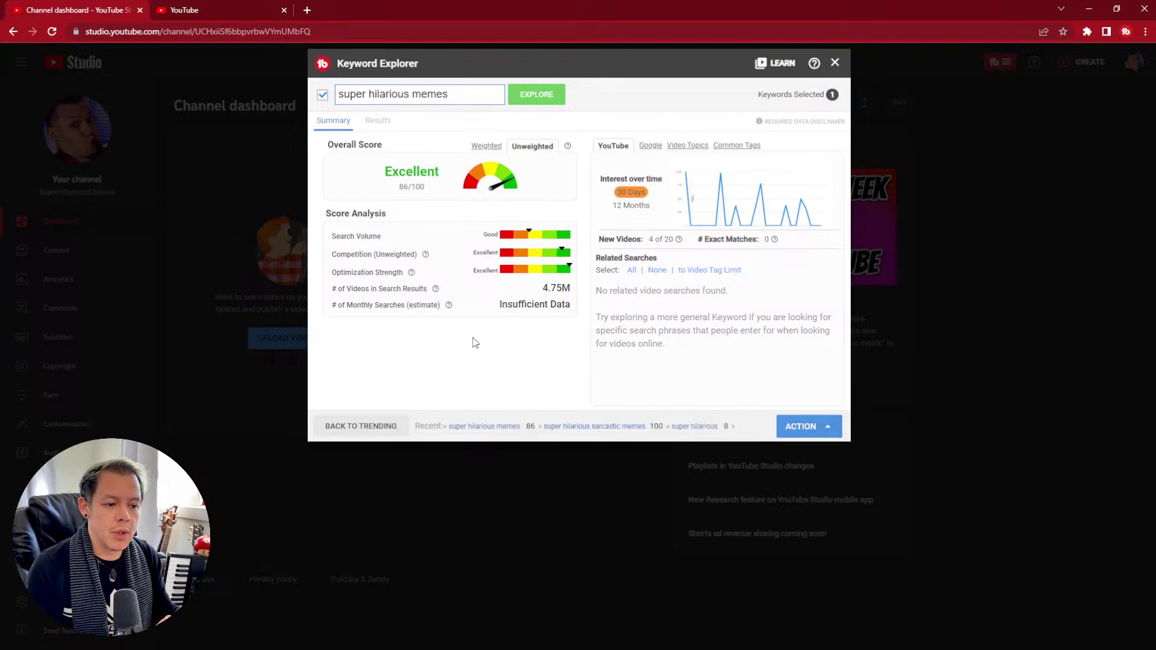
Reload the recent keyword "super hilarious sarcastic memes" to review its summary.
{"action": "left_click", "coordinate": [581, 428]}
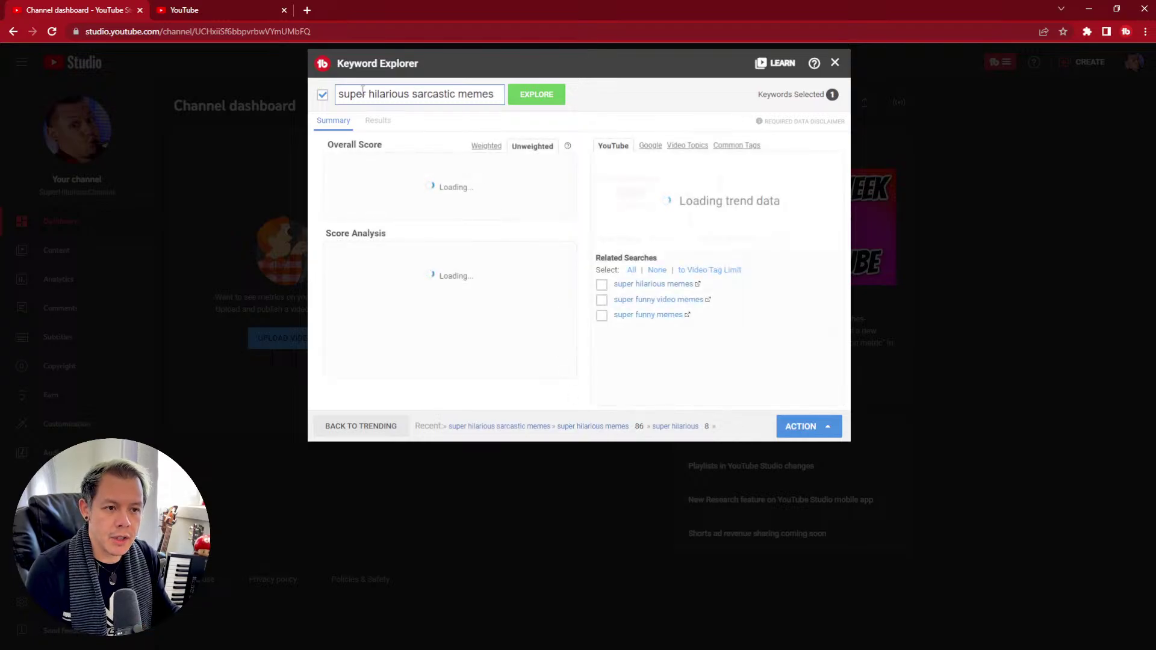
{"action": "left_click_drag", "start_coordinate": [368, 95], "coordinate": [338, 95]}
{"action": "left_click", "coordinate": [495, 95]}
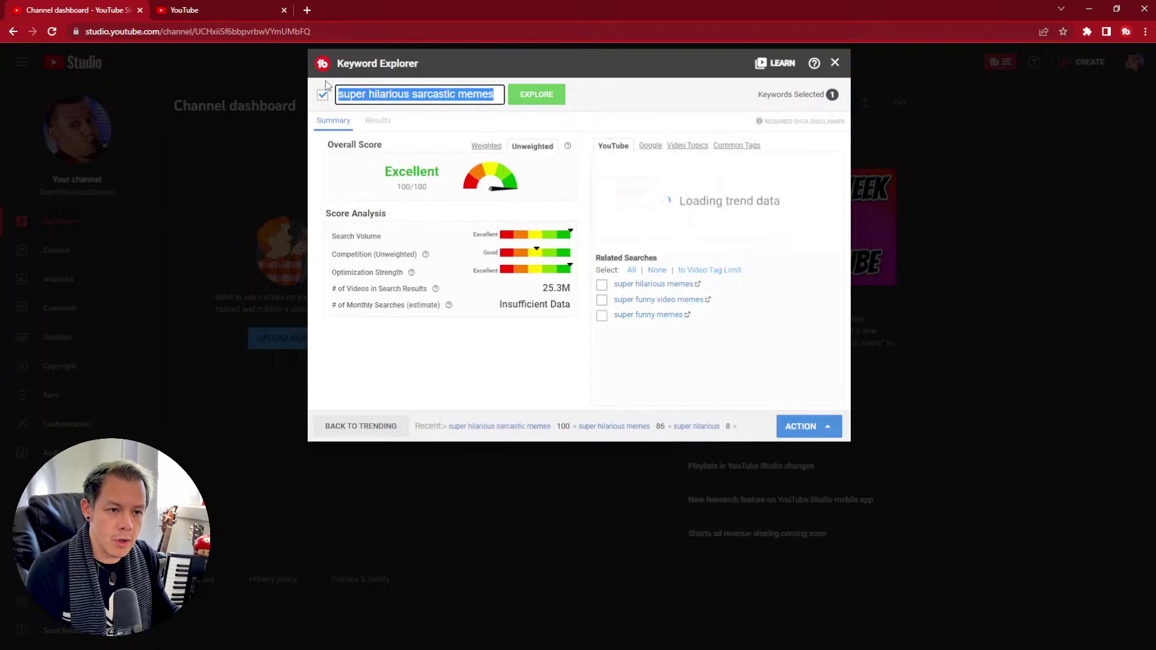
{"action": "left_click", "coordinate": [601, 285]}
{"action": "left_click", "coordinate": [602, 300]}
{"action": "left_click", "coordinate": [602, 315]}
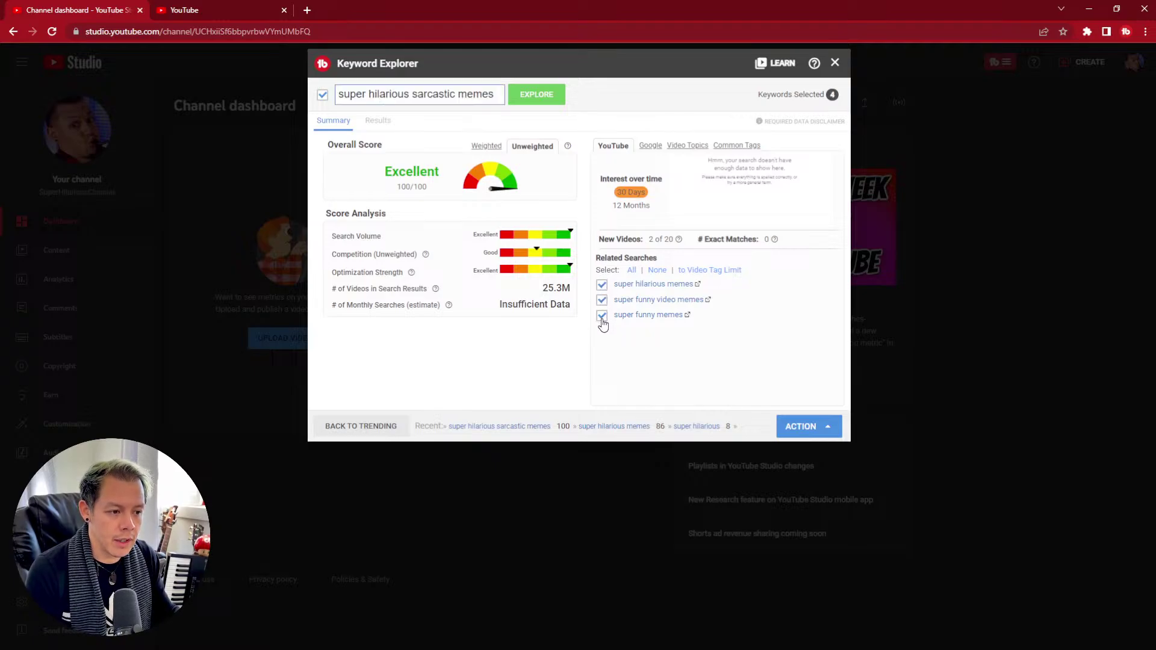
{"action": "left_click", "coordinate": [602, 299]}
{"action": "left_click", "coordinate": [601, 285]}
{"action": "left_click", "coordinate": [602, 316]}
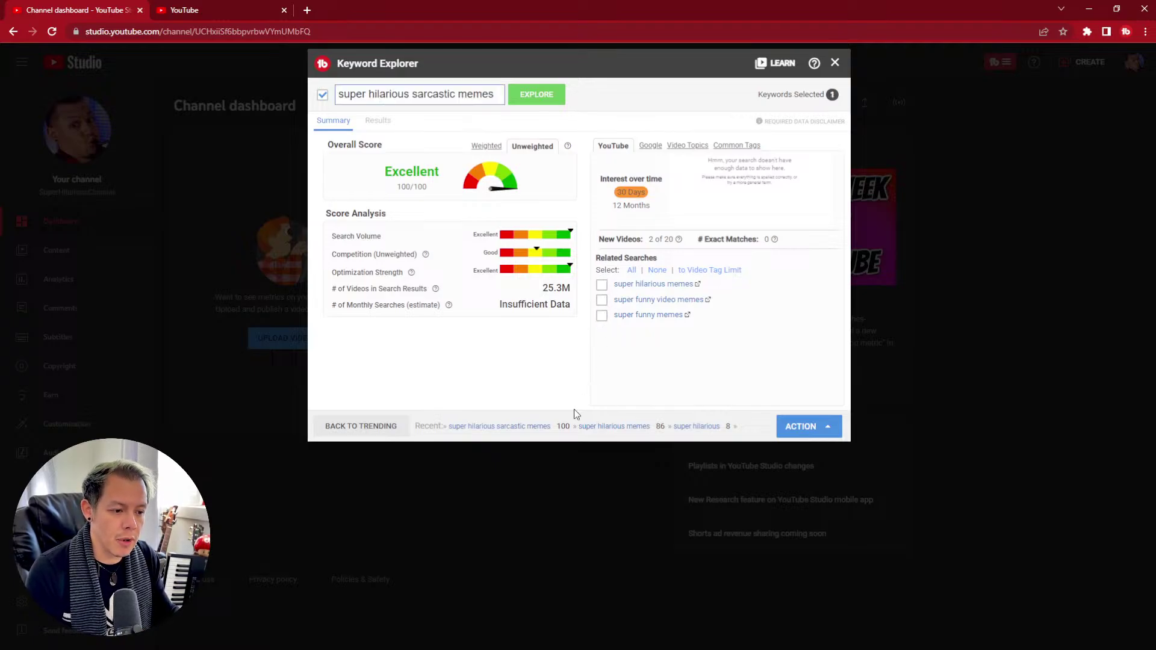
Explore "super funny video memes", return to "super hilarious sarcastic memes" and select all three of its related YouTube searches.
{"action": "left_click", "coordinate": [654, 300]}
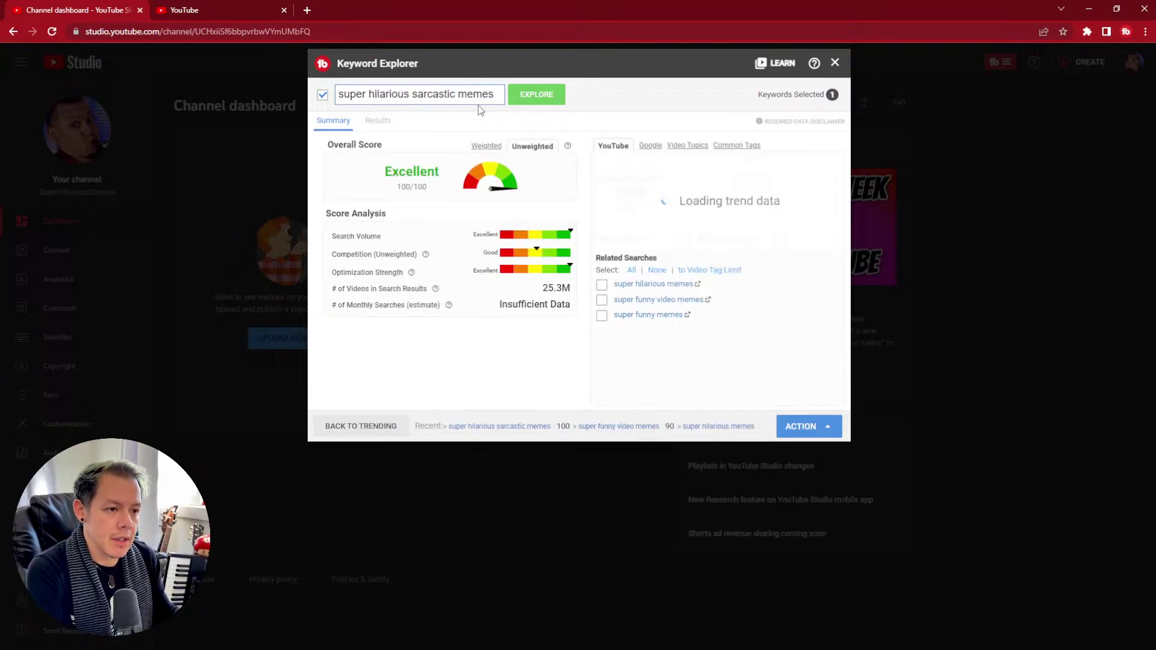
{"action": "left_click", "coordinate": [601, 285]}
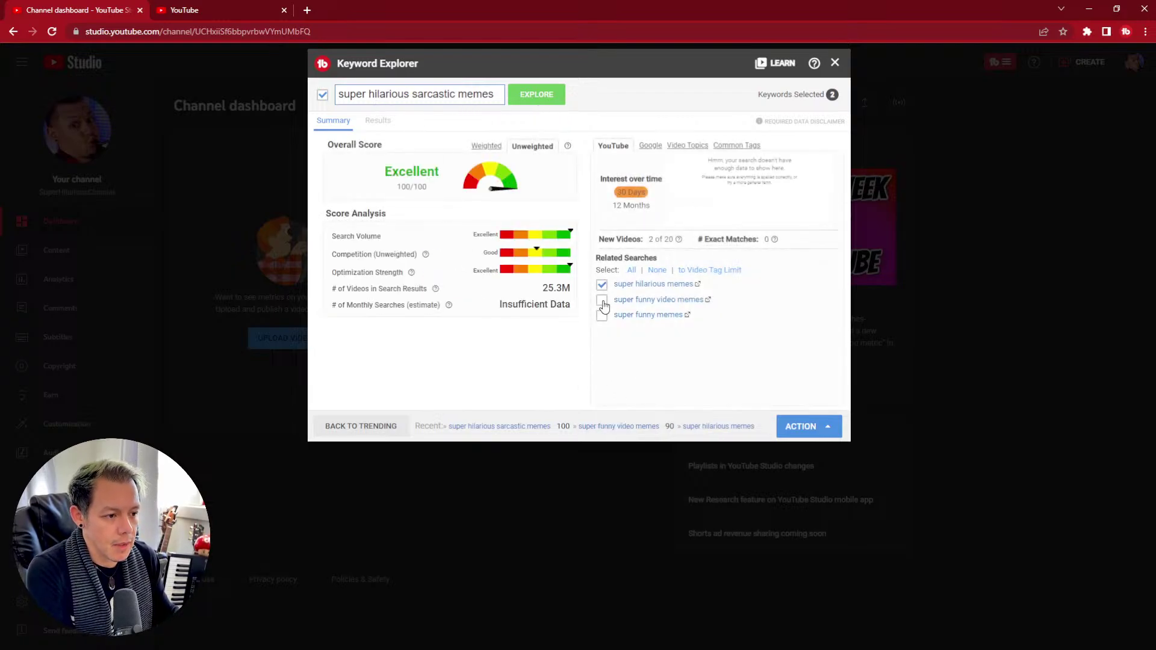
{"action": "left_click", "coordinate": [602, 301]}
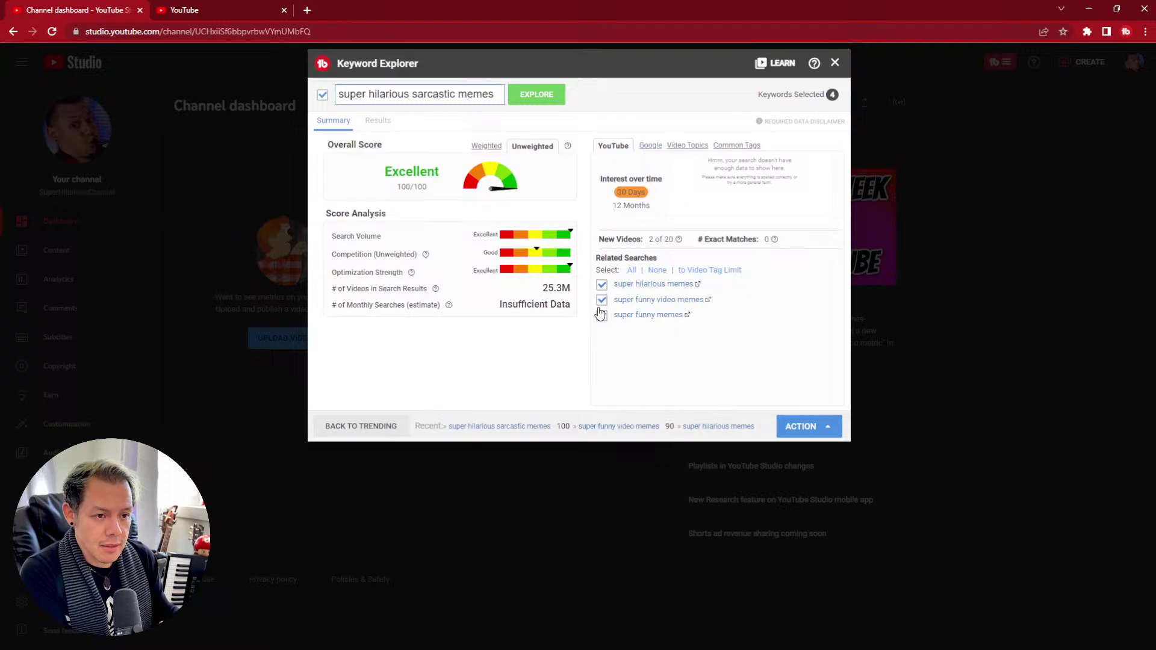
Look through the keyword's related Google searches, video topics and common tags.
{"action": "left_click", "coordinate": [645, 146]}
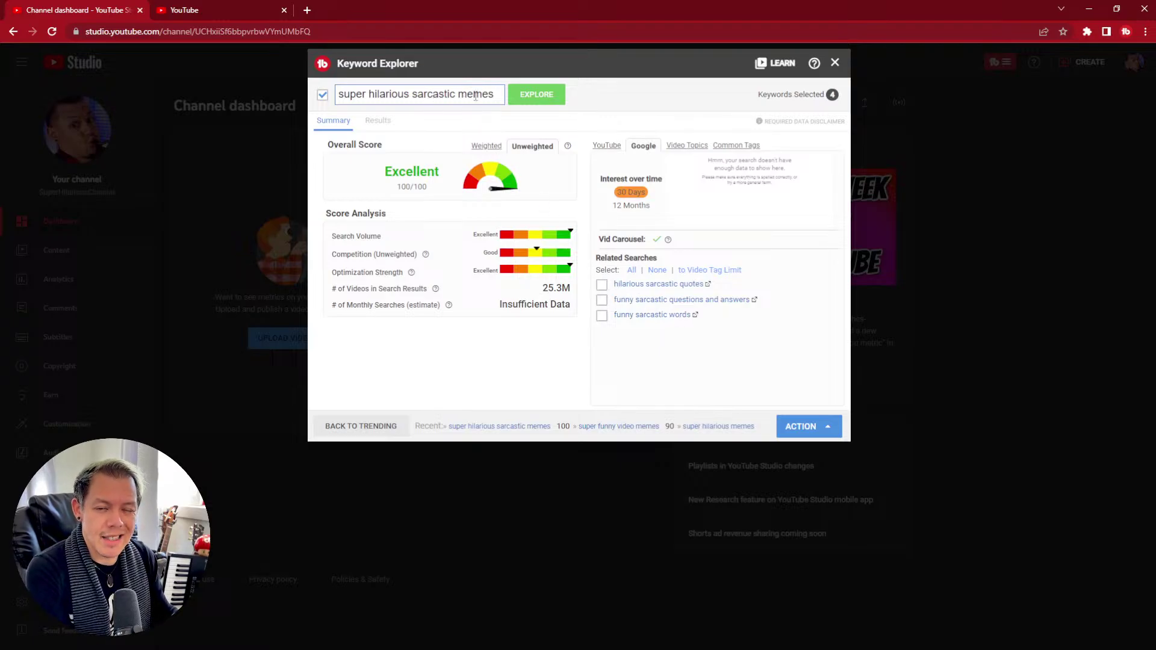
{"action": "left_click", "coordinate": [604, 146]}
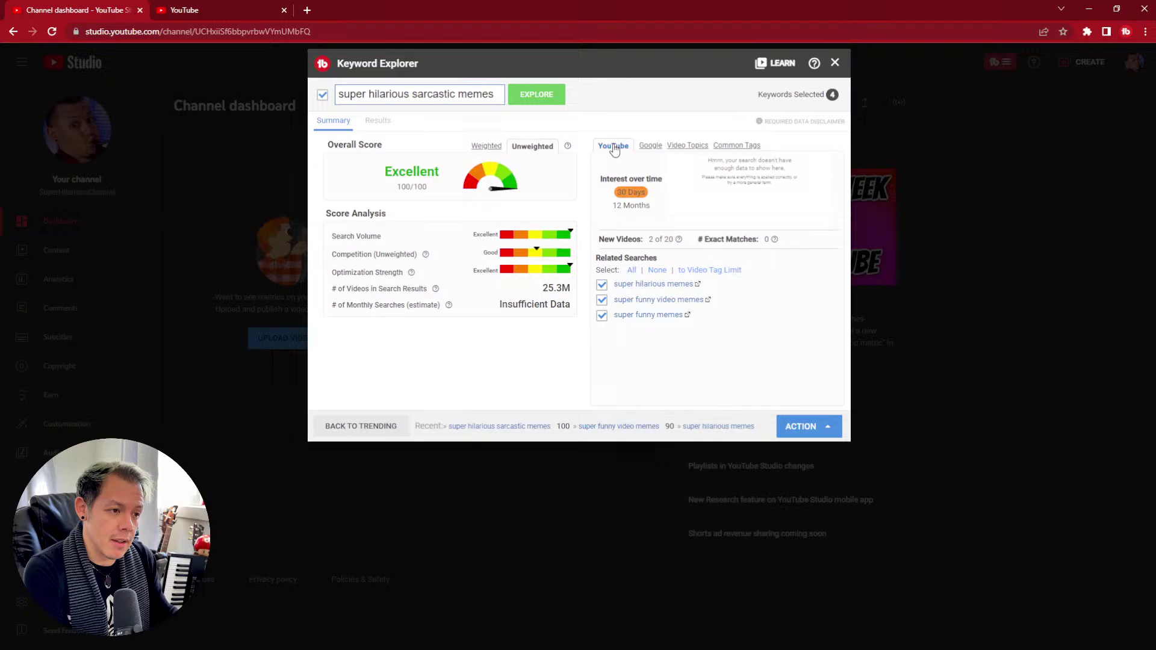
{"action": "left_click", "coordinate": [681, 146]}
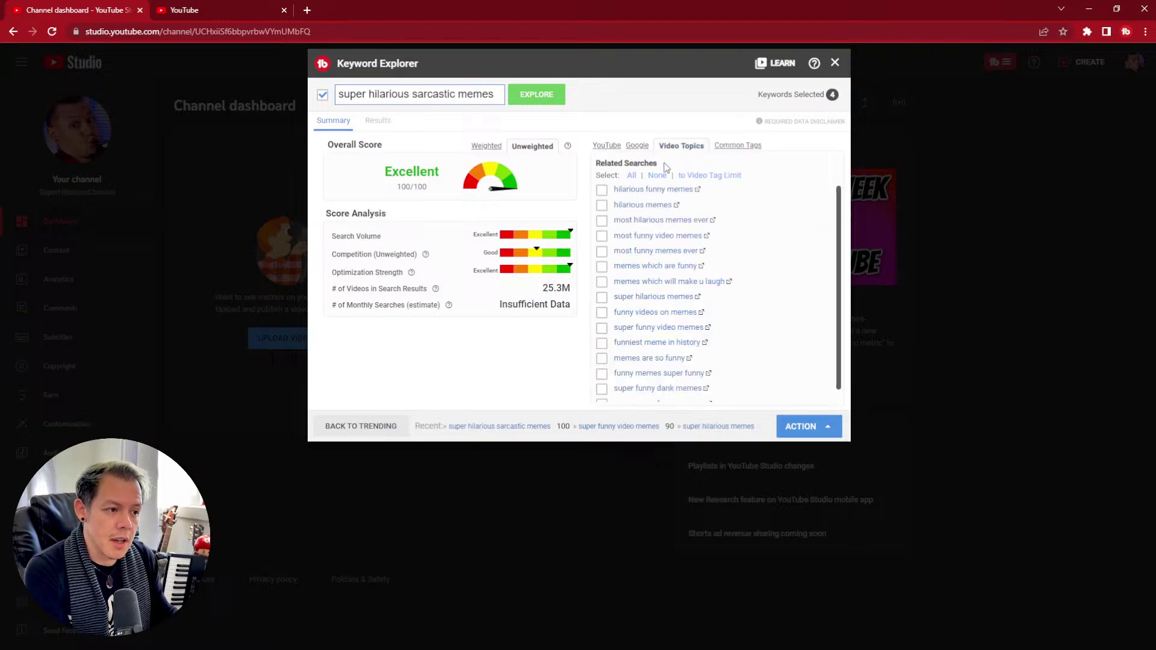
{"action": "left_click", "coordinate": [737, 146]}
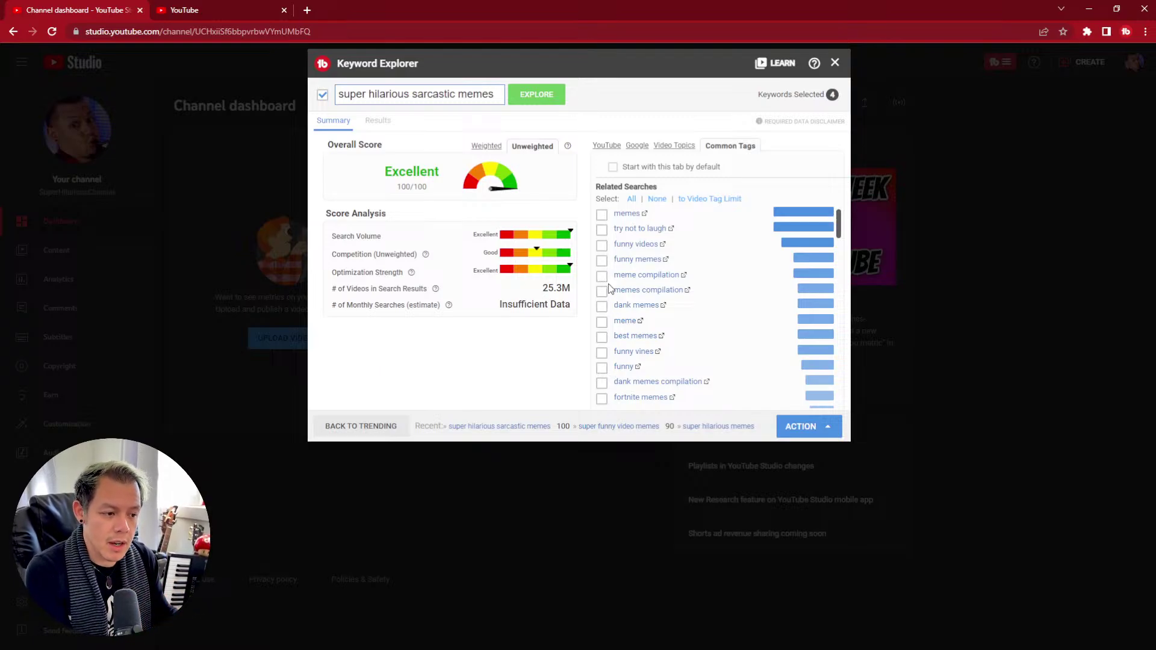
Return to the related YouTube searches and copy the selected keywords to the "sarcastic memes" tag list.
{"action": "left_click", "coordinate": [608, 146]}
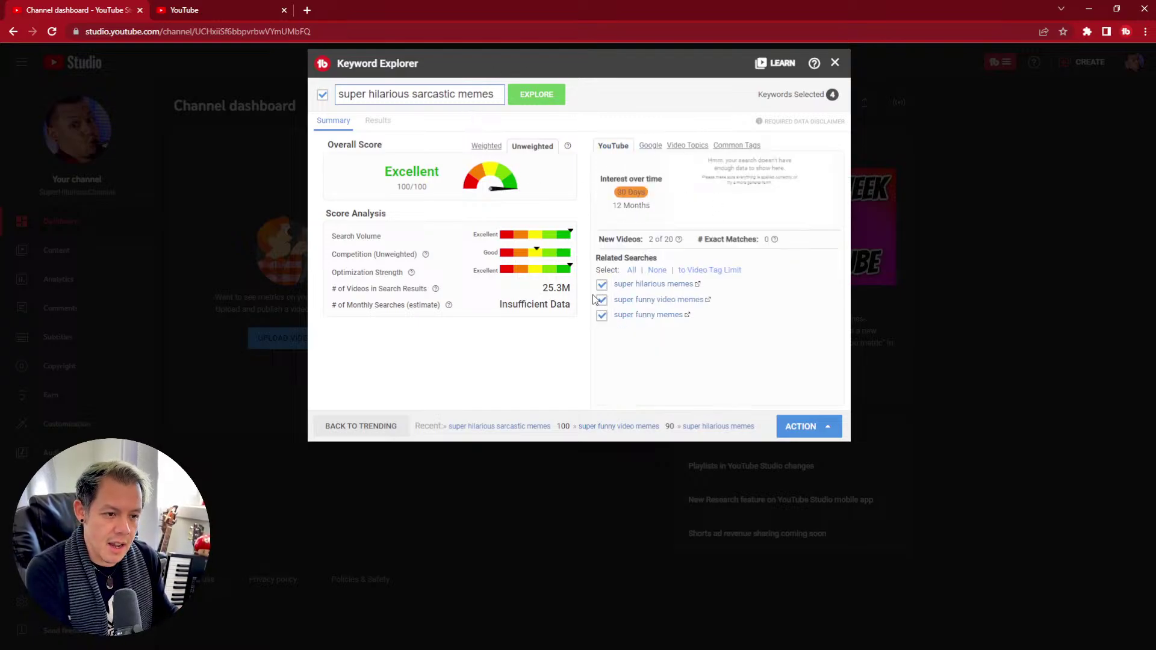
{"action": "left_click", "coordinate": [810, 429]}
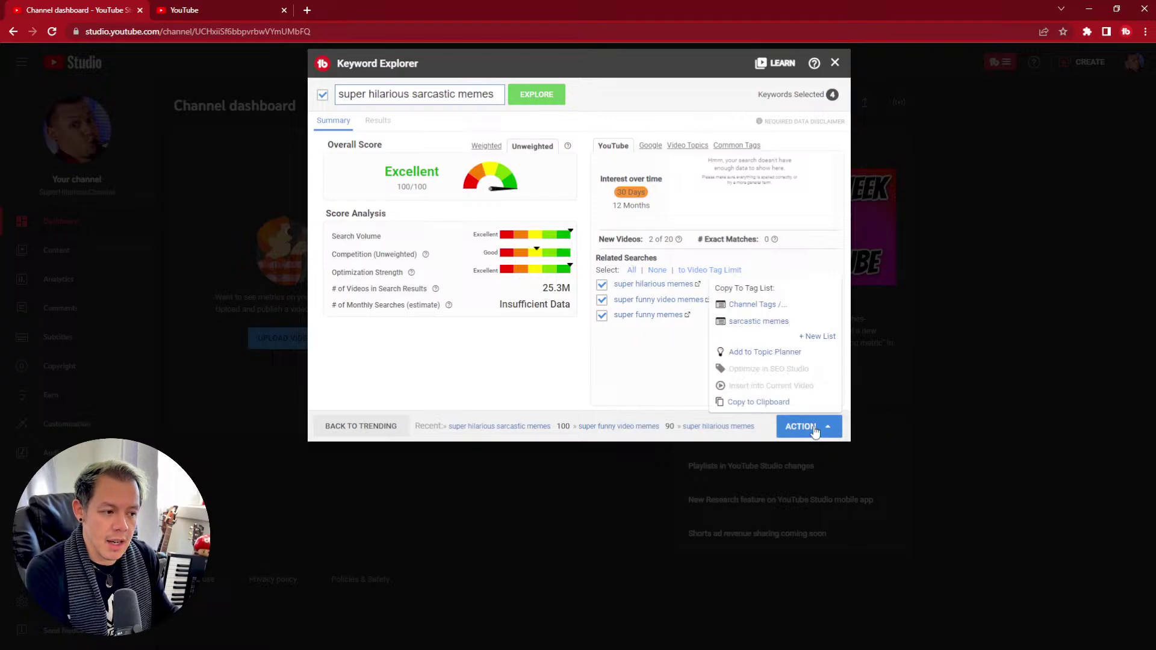
{"action": "left_click", "coordinate": [777, 323]}
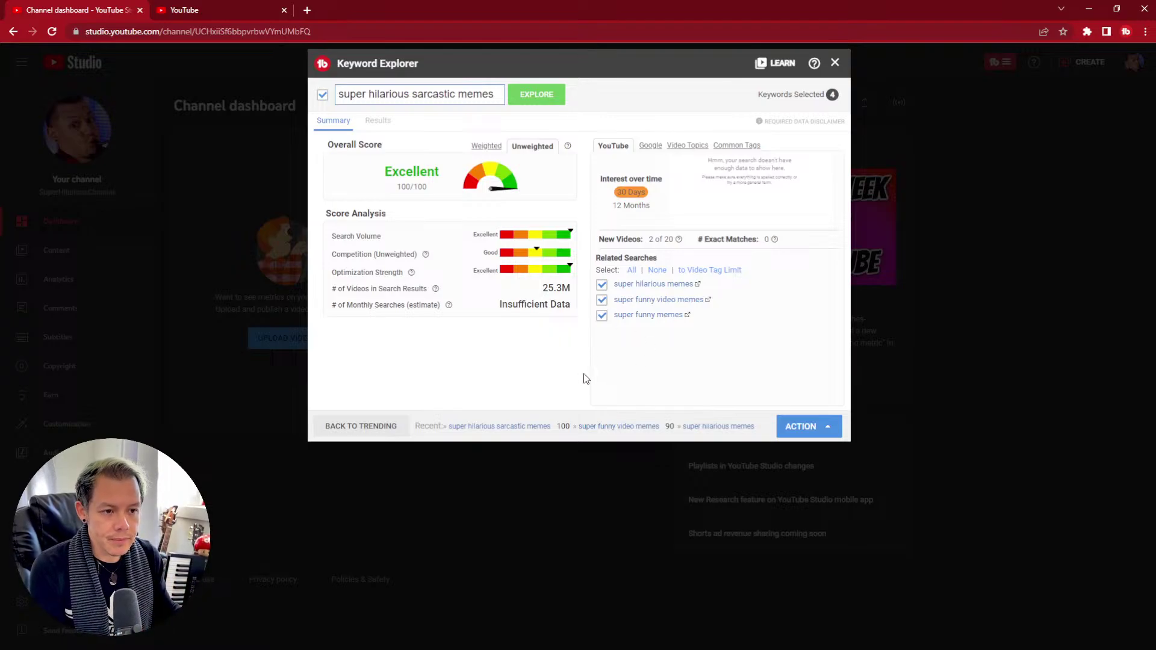
Check the related Google searches again, and shorten the keyword to "sarcastic memes" and explore it.
{"action": "left_click", "coordinate": [647, 146]}
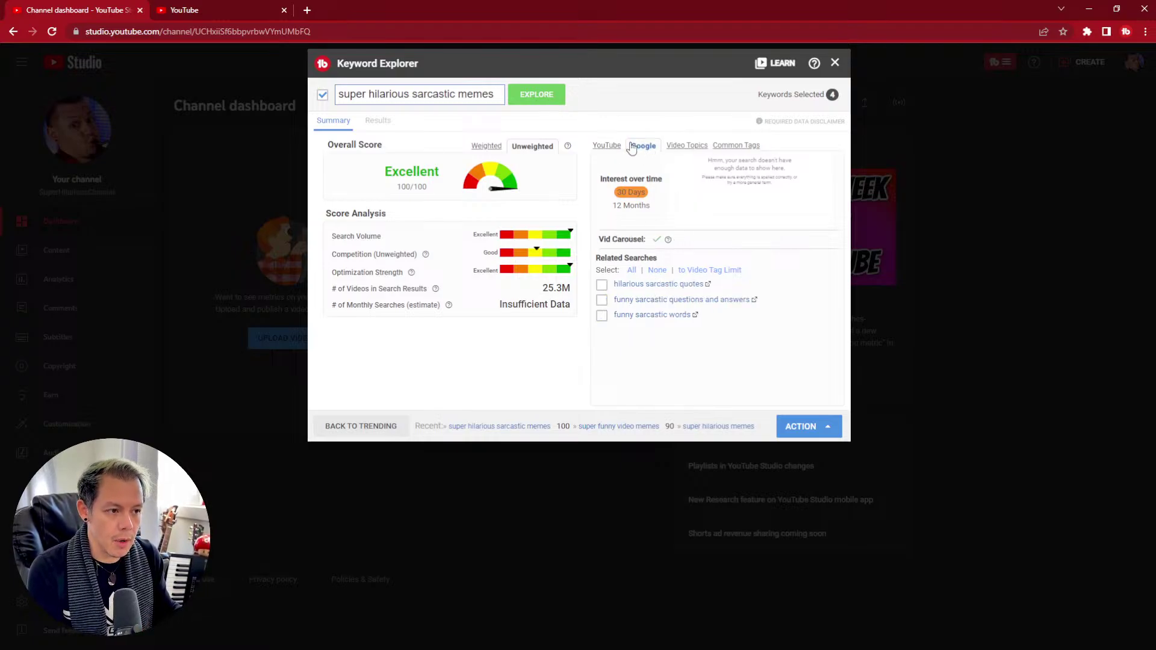
{"action": "left_click", "coordinate": [607, 146]}
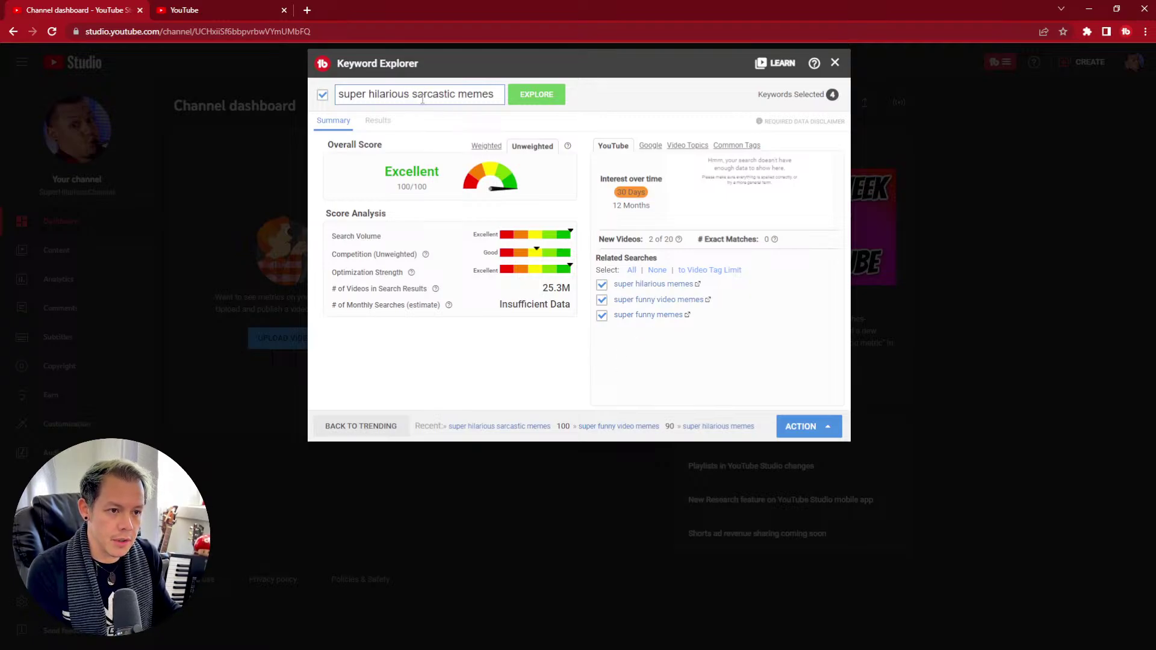
{"action": "left_click_drag", "start_coordinate": [415, 97], "coordinate": [313, 99]}
{"action": "key", "text": "BackSpace"}
{"action": "key", "text": "Return"}
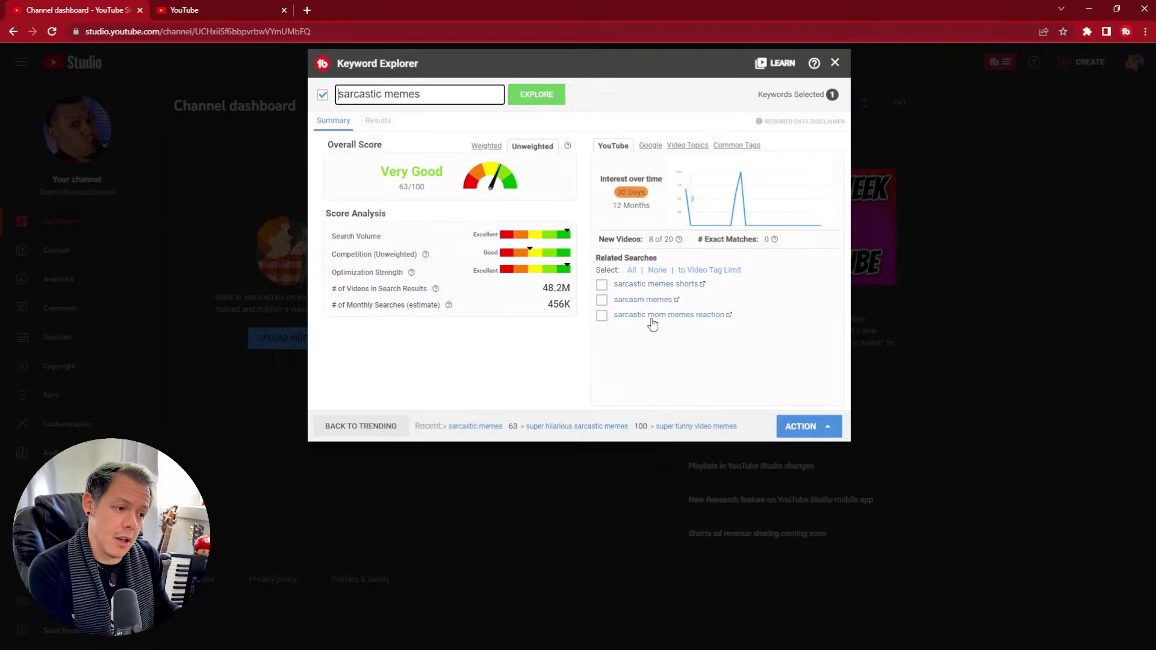
Explore "sarcastic memes about work" from the related Google searches and check its Google and YouTube data.
{"action": "left_click", "coordinate": [652, 151]}
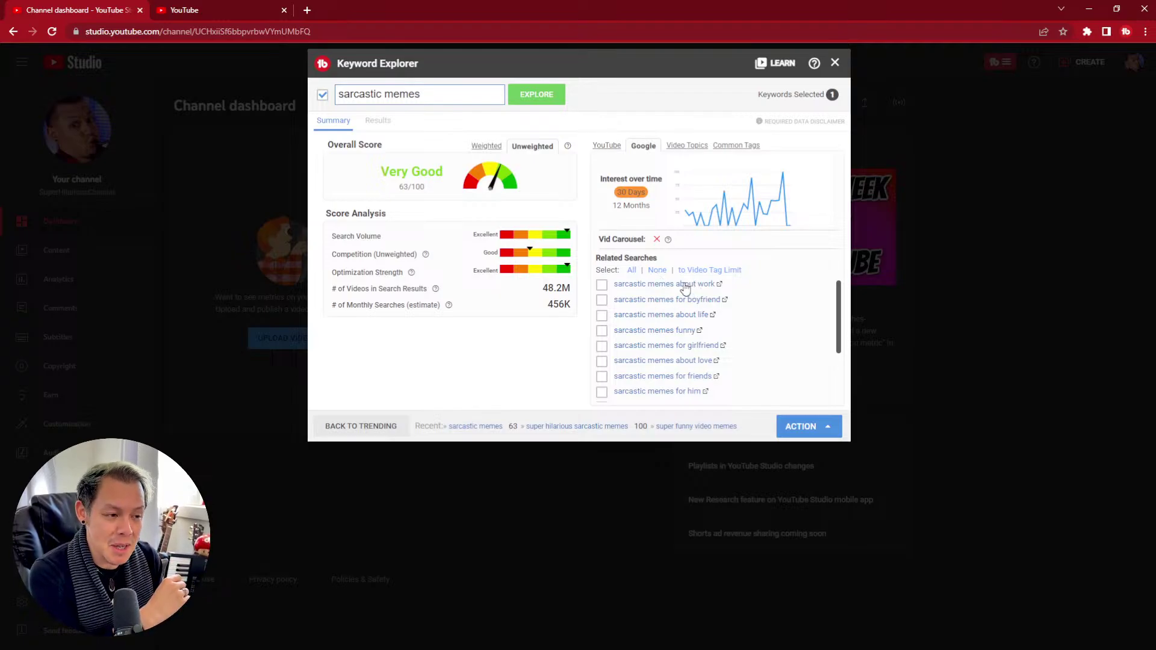
{"action": "left_click", "coordinate": [667, 284]}
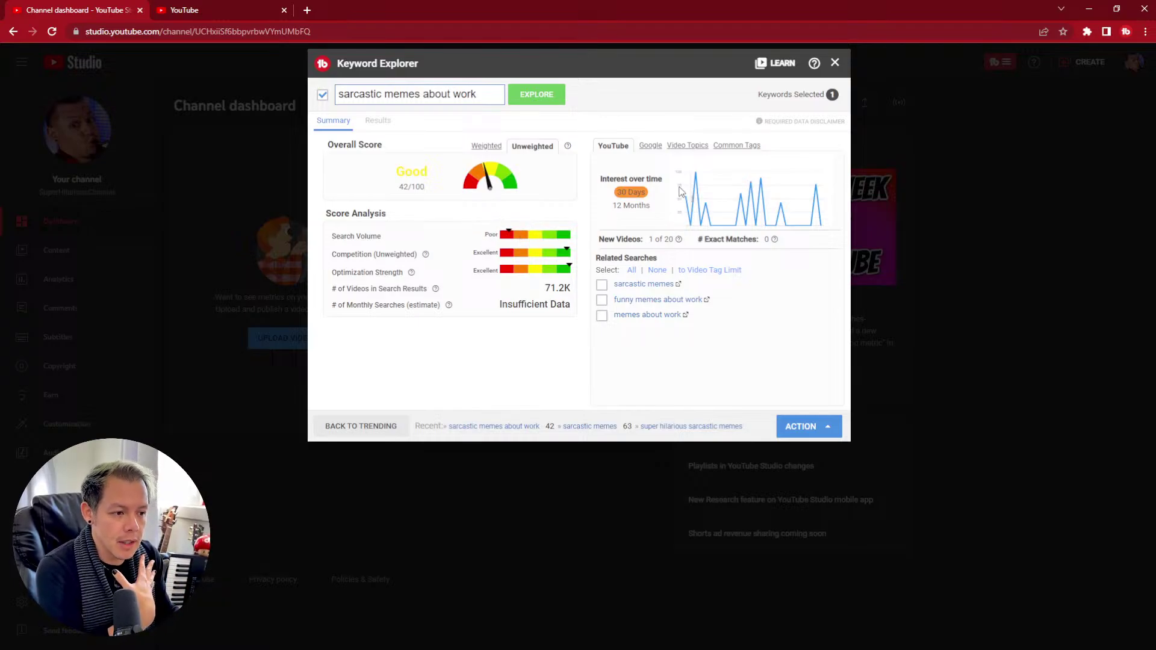
{"action": "left_click", "coordinate": [651, 147]}
{"action": "left_click", "coordinate": [607, 147]}
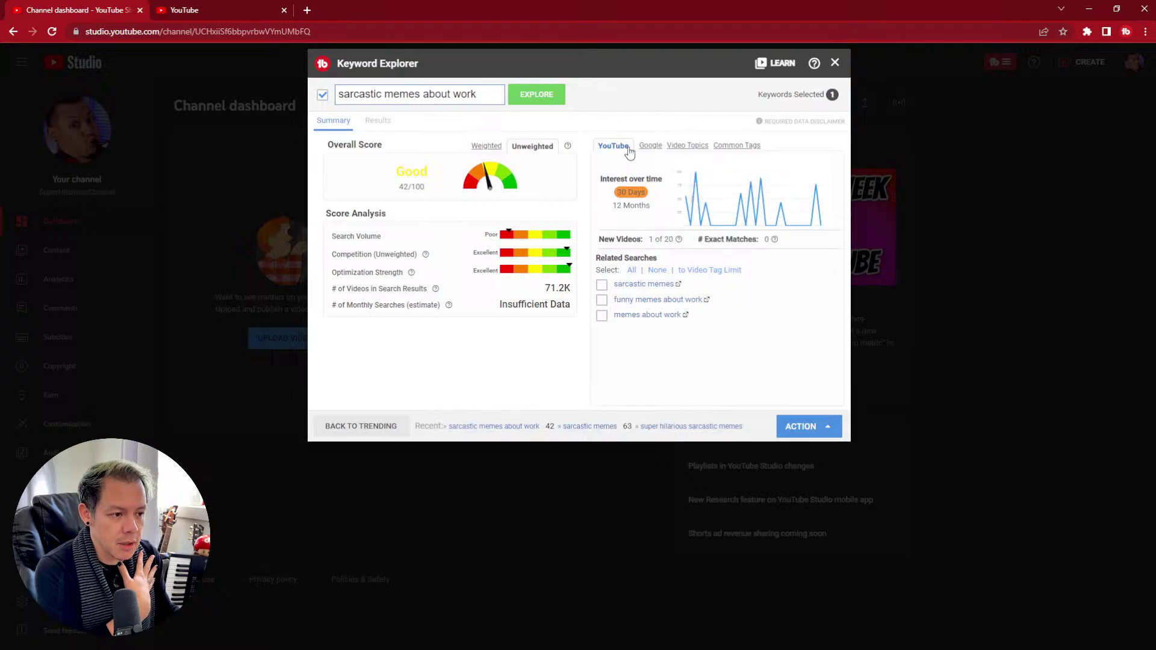
Return to the recent keyword "sarcastic memes" and explore "sarcastic memes about love" from its related Google searches.
{"action": "left_click", "coordinate": [576, 429]}
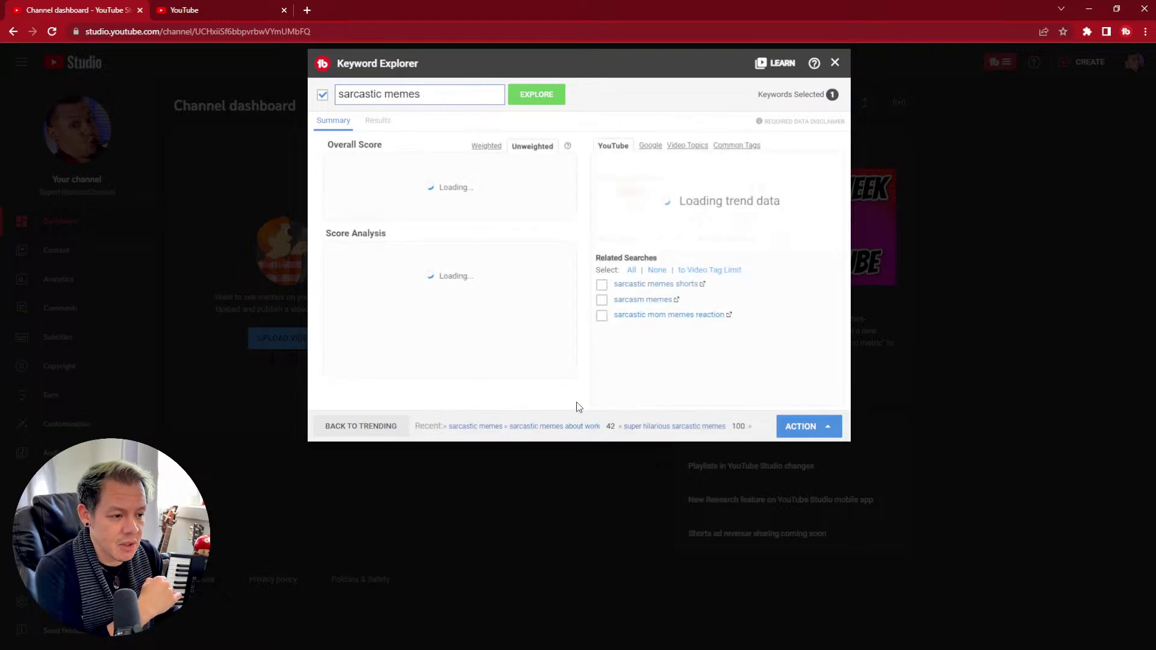
{"action": "left_click", "coordinate": [648, 147]}
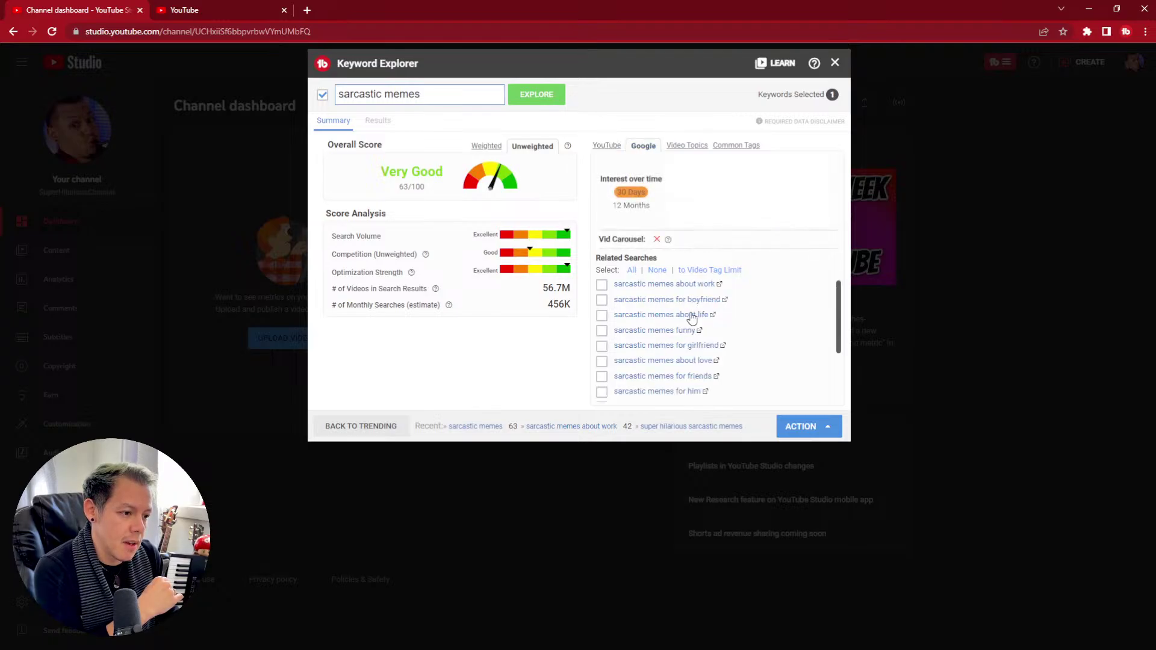
{"action": "left_click", "coordinate": [662, 361]}
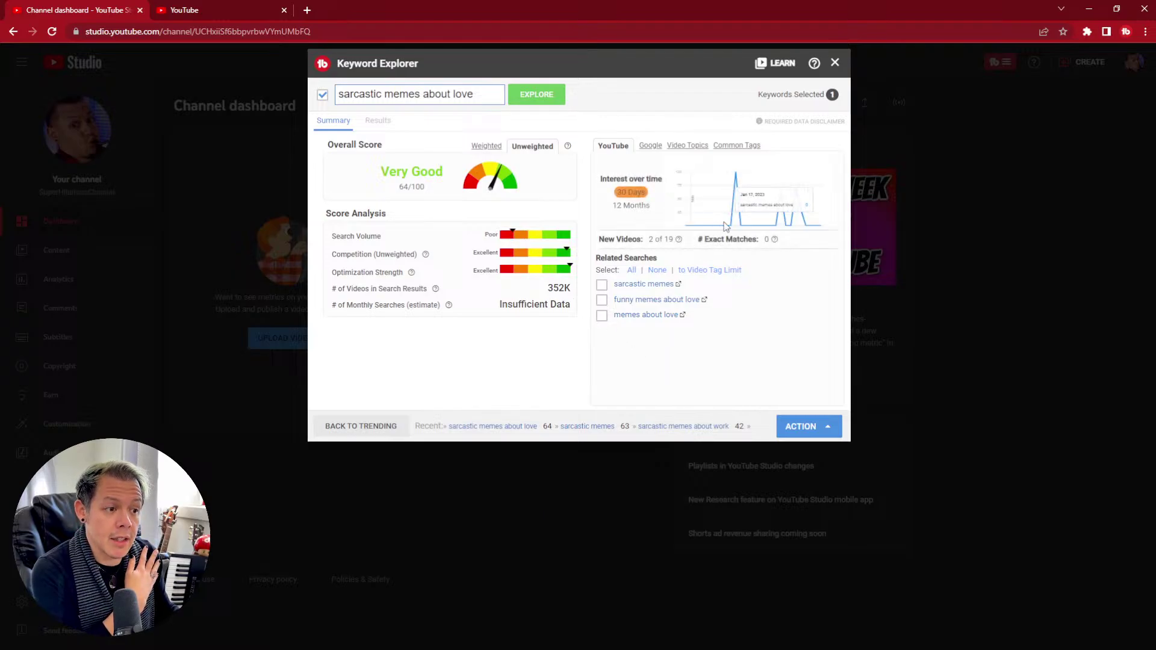
Also select "funny memes about love" and copy the selected keywords to the "sarcastic memes" tag list.
{"action": "left_click", "coordinate": [602, 300]}
{"action": "left_click", "coordinate": [804, 427]}
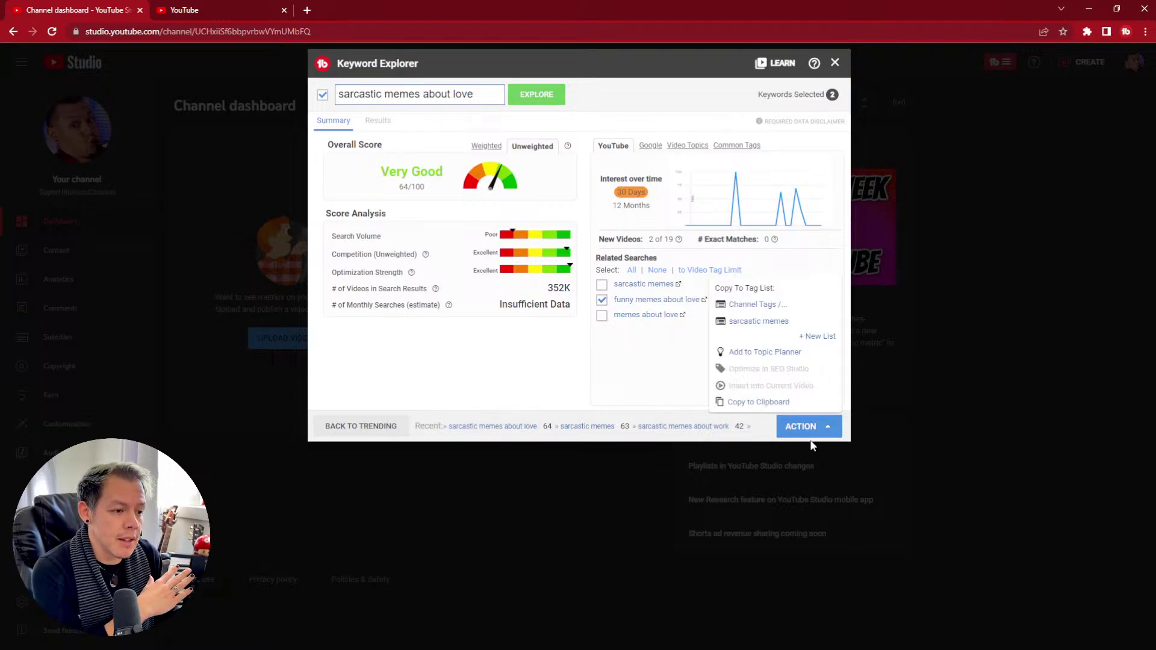
{"action": "left_click", "coordinate": [780, 321]}
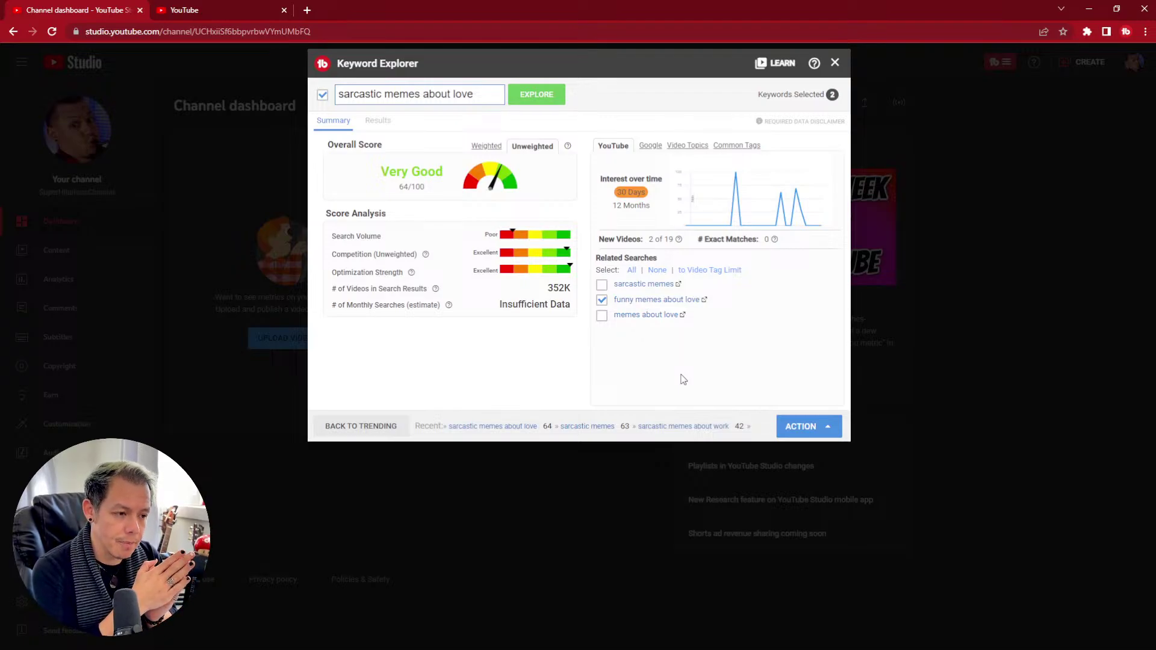
Look through the top-ranking channel and search results for "sarcastic memes about love", and return to its summary.
{"action": "left_click", "coordinate": [379, 121]}
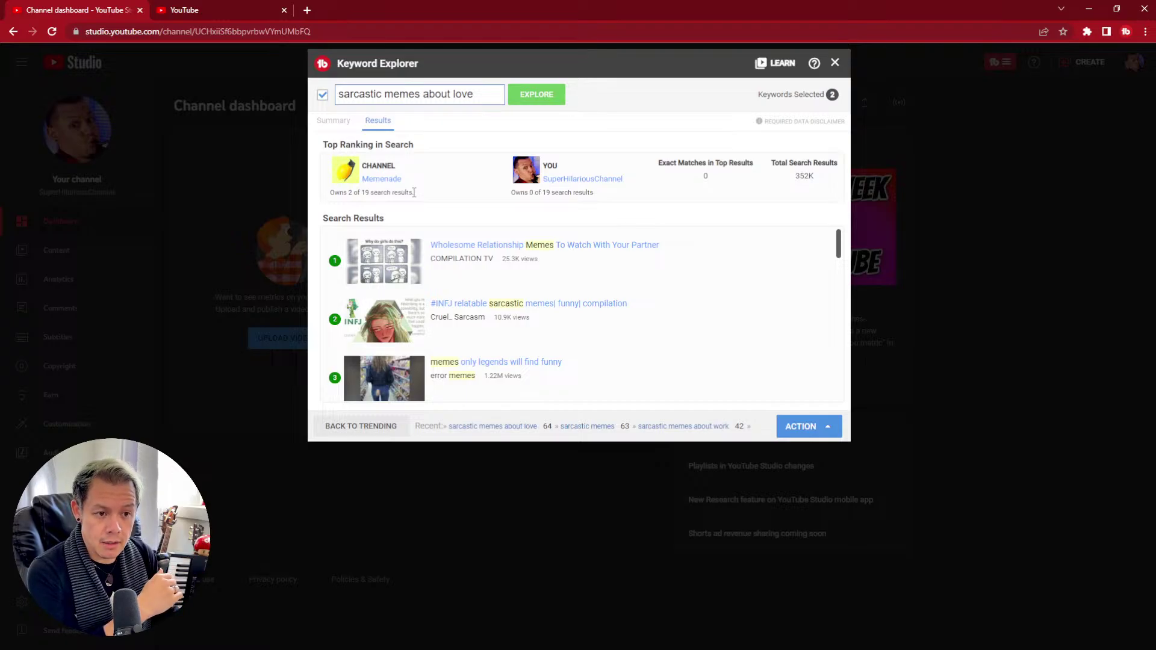
{"action": "scroll", "coordinate": [485, 256], "scroll_direction": "down", "scroll_amount": 5}
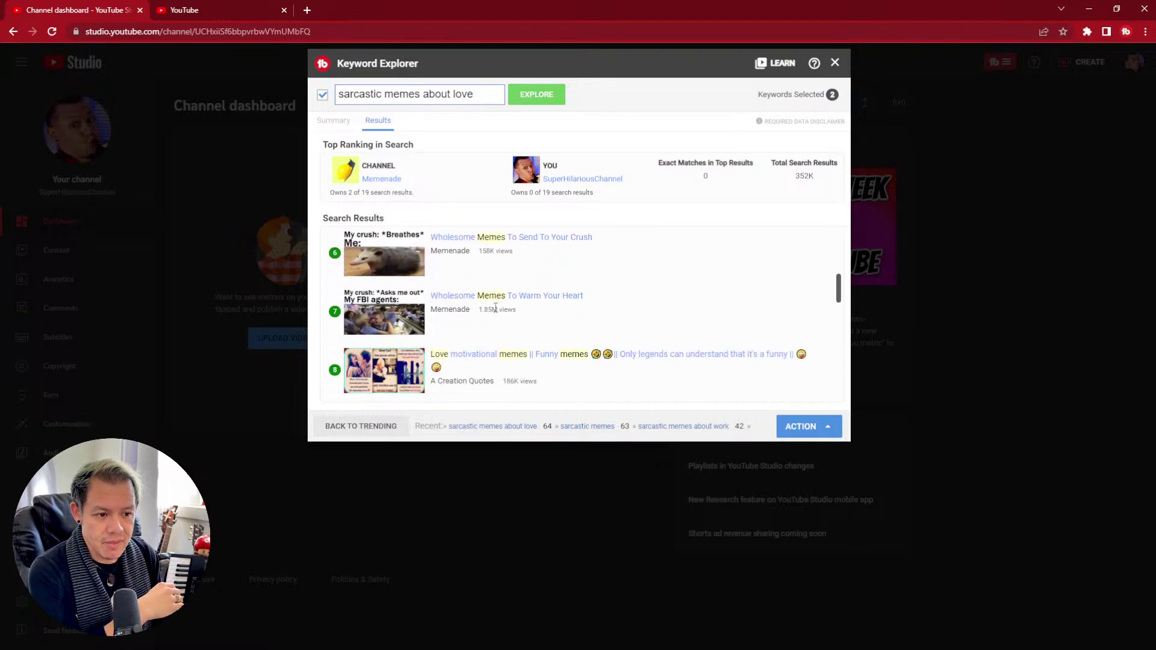
{"action": "scroll", "coordinate": [495, 308], "scroll_direction": "up", "scroll_amount": 5}
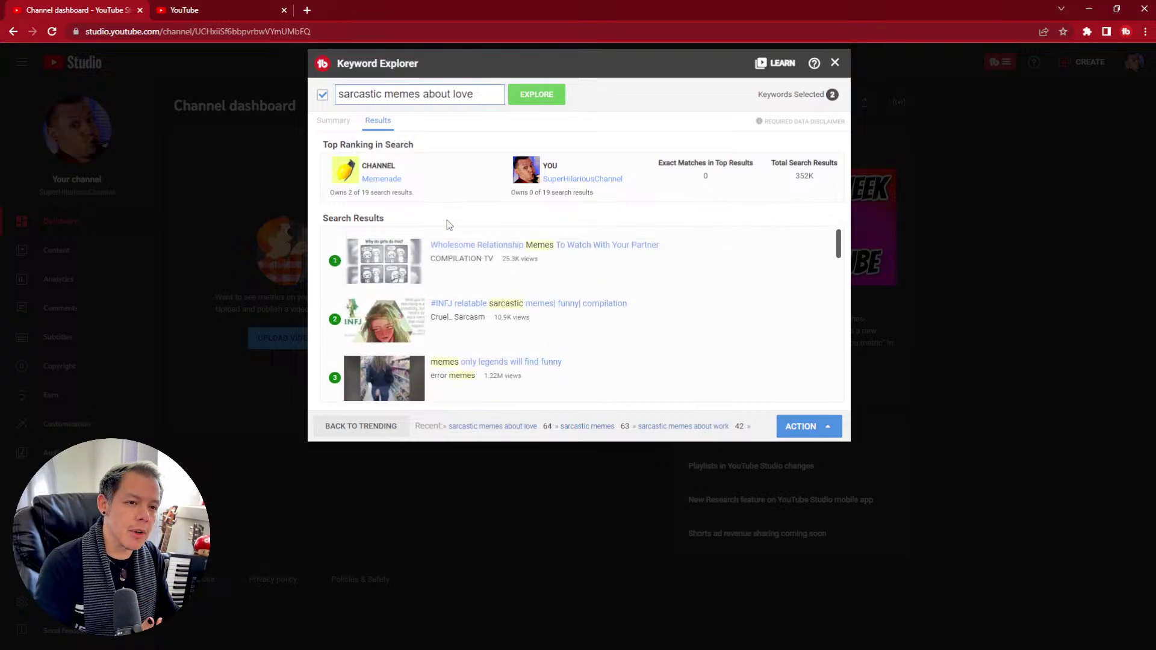
{"action": "left_click", "coordinate": [331, 121]}
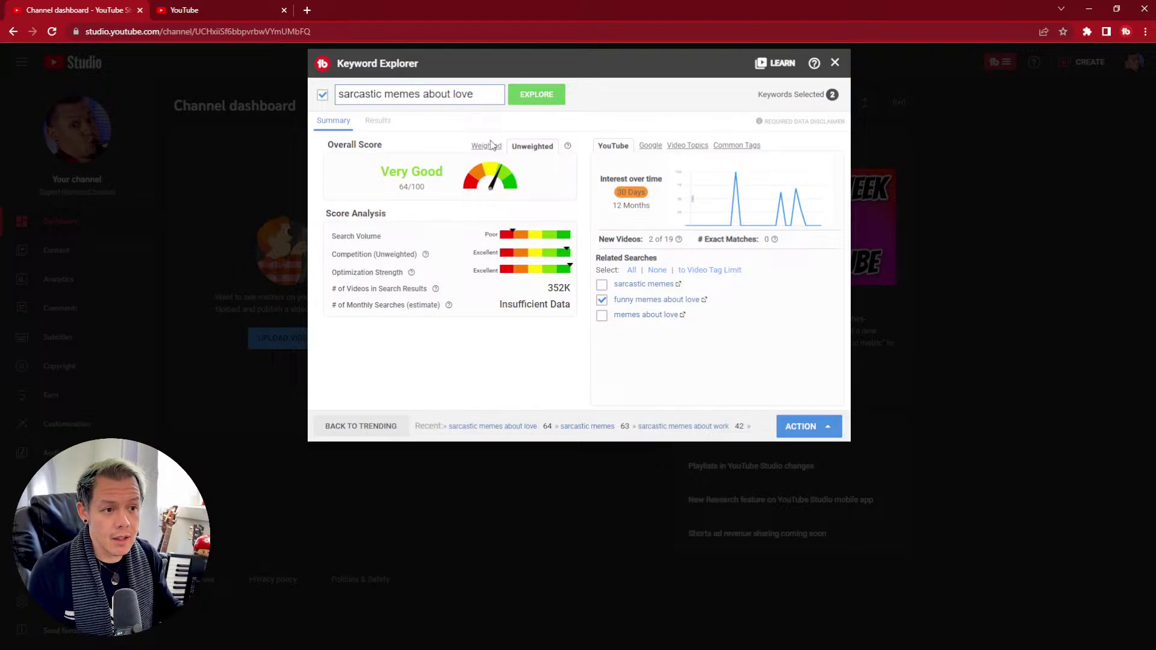
Close the Keyword Explorer and display the tags of the "sarcastic memes" list in Tag Lists.
{"action": "left_click", "coordinate": [834, 62]}
{"action": "left_click", "coordinate": [1005, 62]}
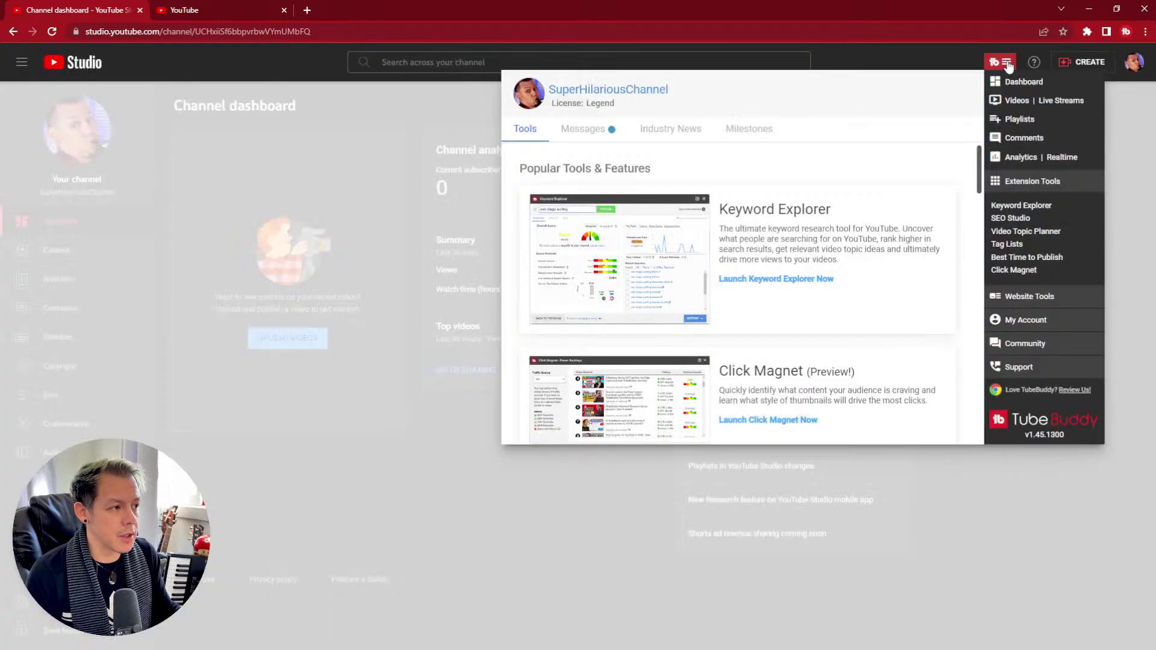
{"action": "left_click", "coordinate": [1010, 246]}
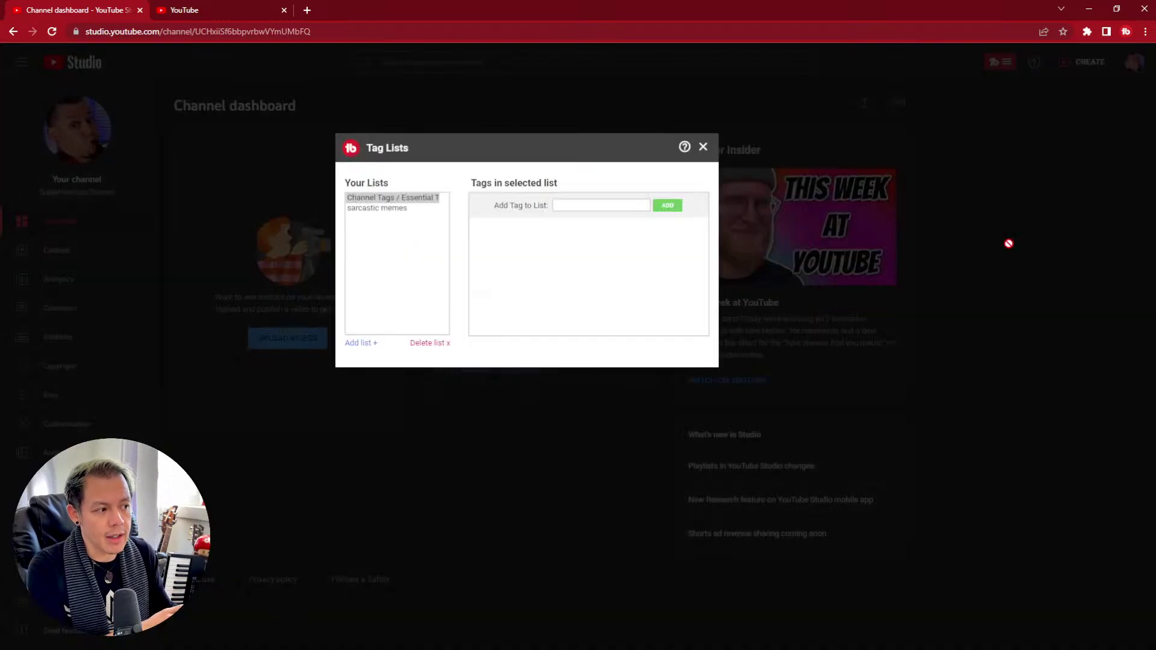
{"action": "left_click", "coordinate": [373, 209]}
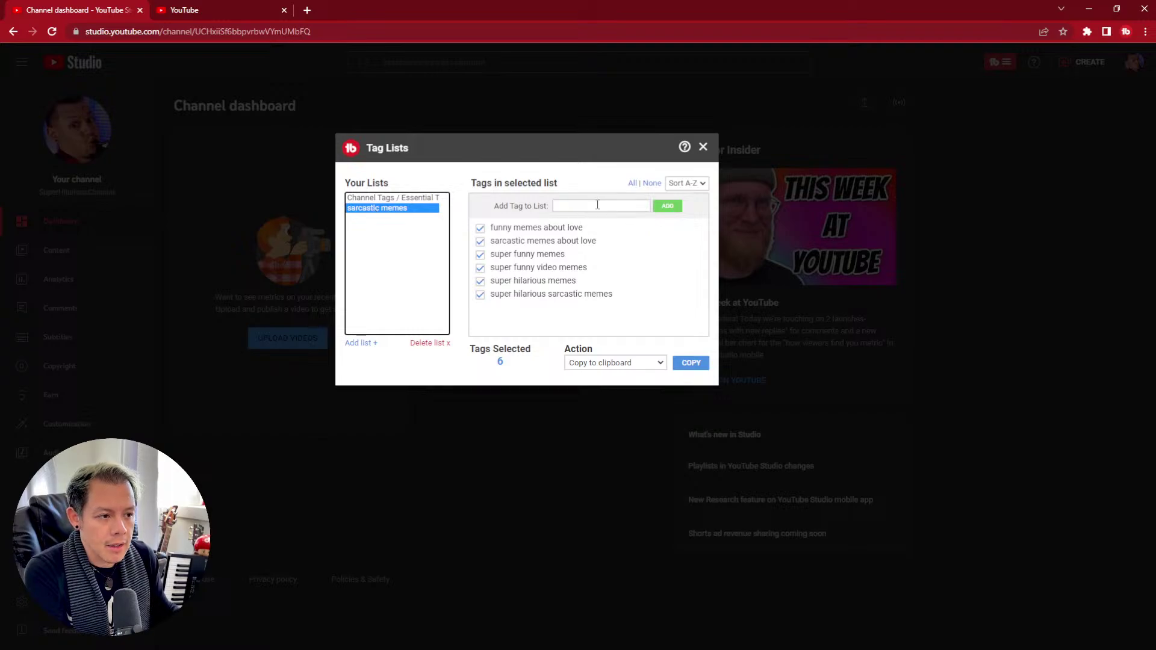
Copy all tags of the "sarcastic memes" list to the clipboard and close Tag Lists.
{"action": "left_click", "coordinate": [645, 363]}
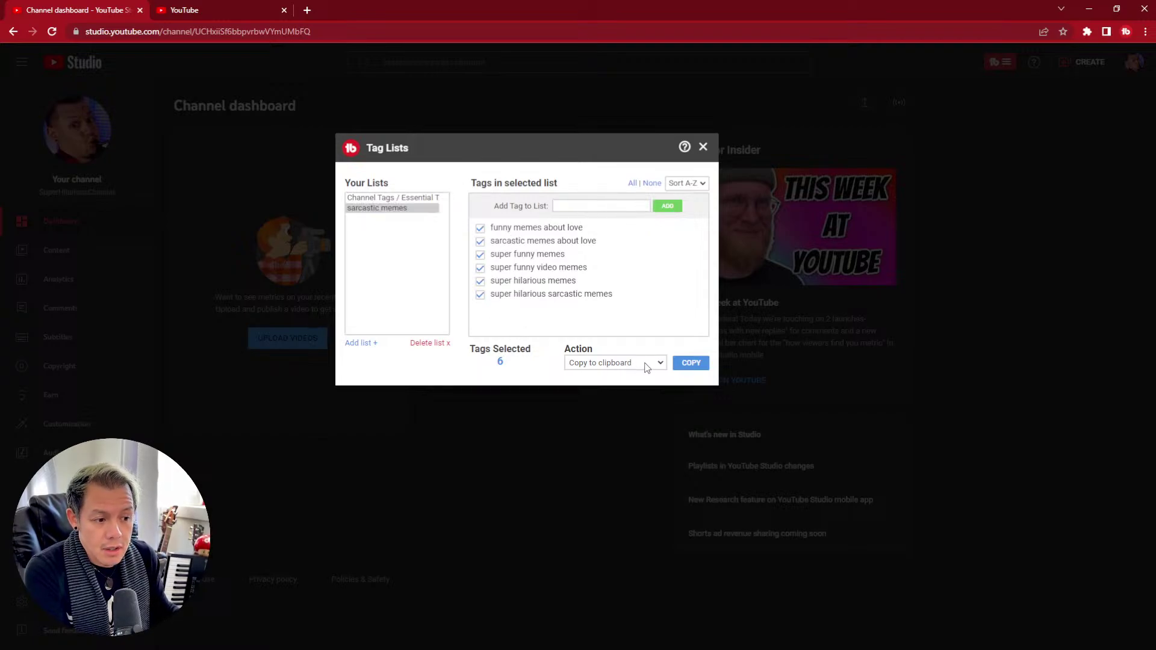
{"action": "left_click", "coordinate": [687, 366]}
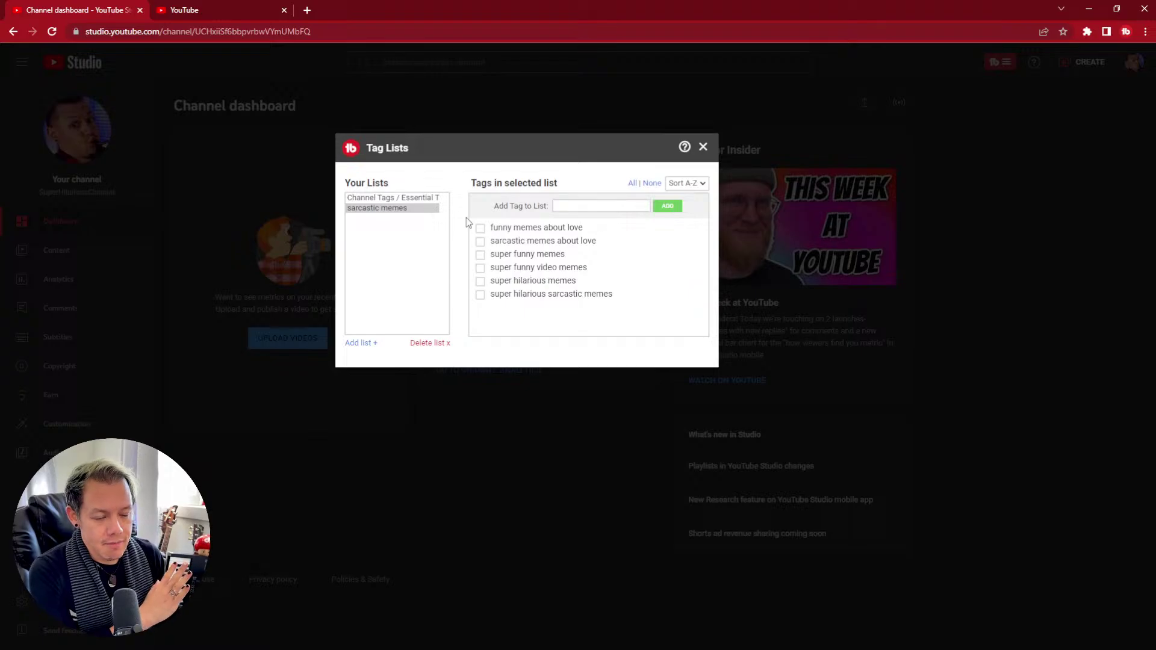
{"action": "left_click", "coordinate": [705, 149]}
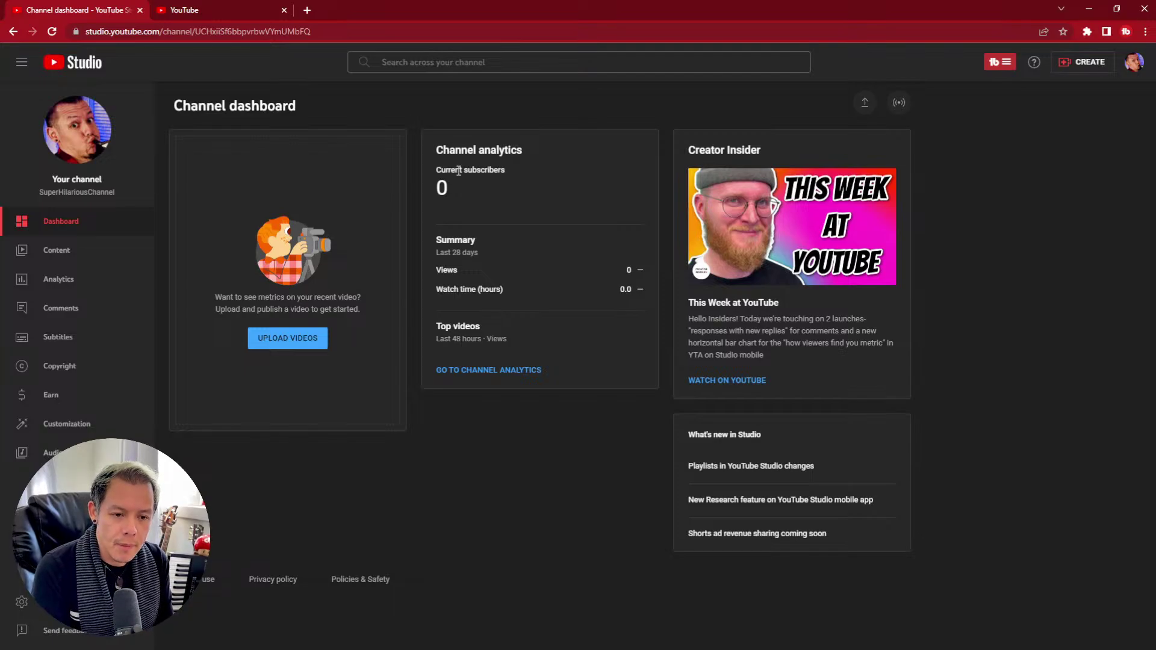
Open TubeBuddy's SEO Studio for a new video optimization.
{"action": "left_click", "coordinate": [1001, 62]}
{"action": "left_click", "coordinate": [994, 504]}
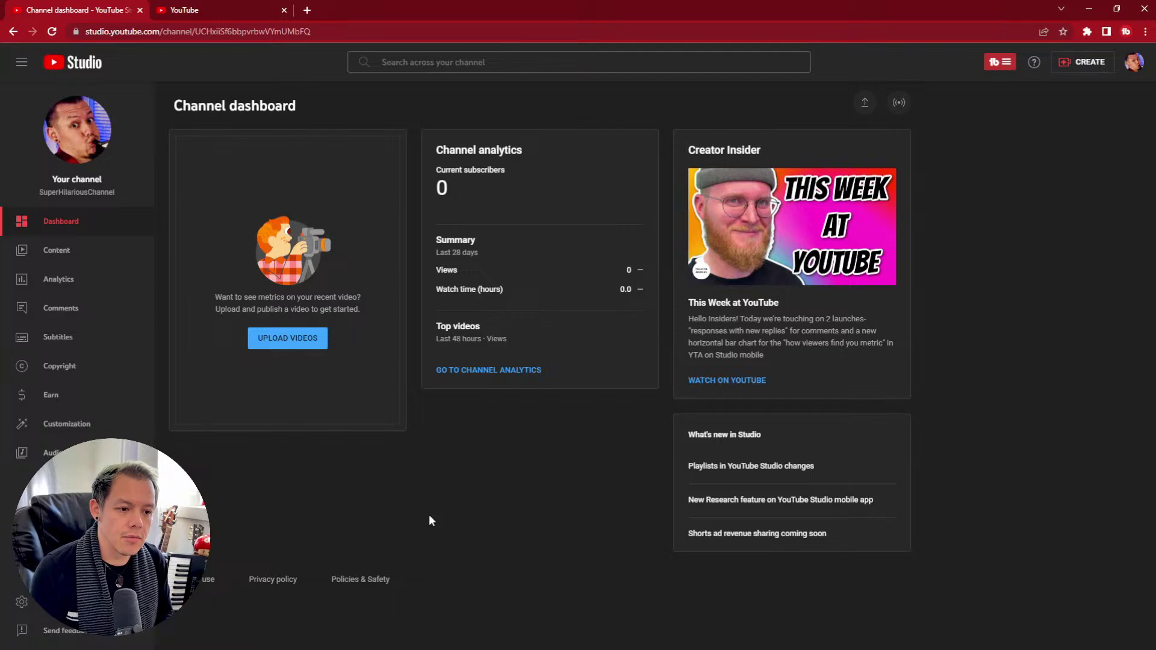
{"action": "left_click", "coordinate": [1000, 63]}
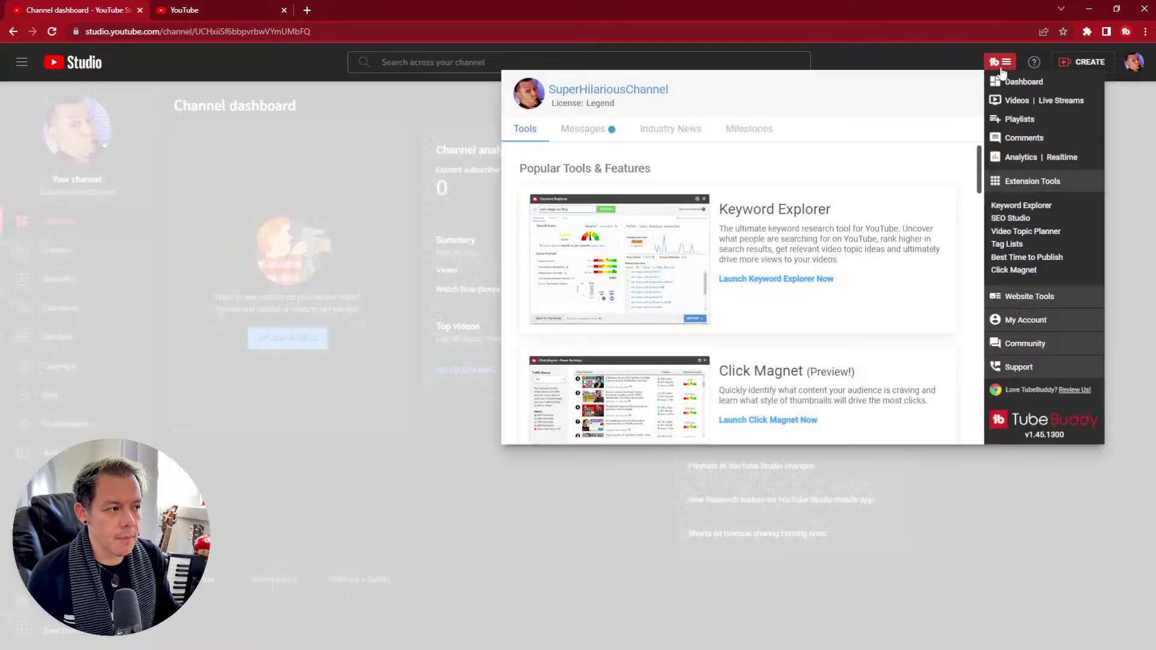
{"action": "left_click", "coordinate": [1016, 219]}
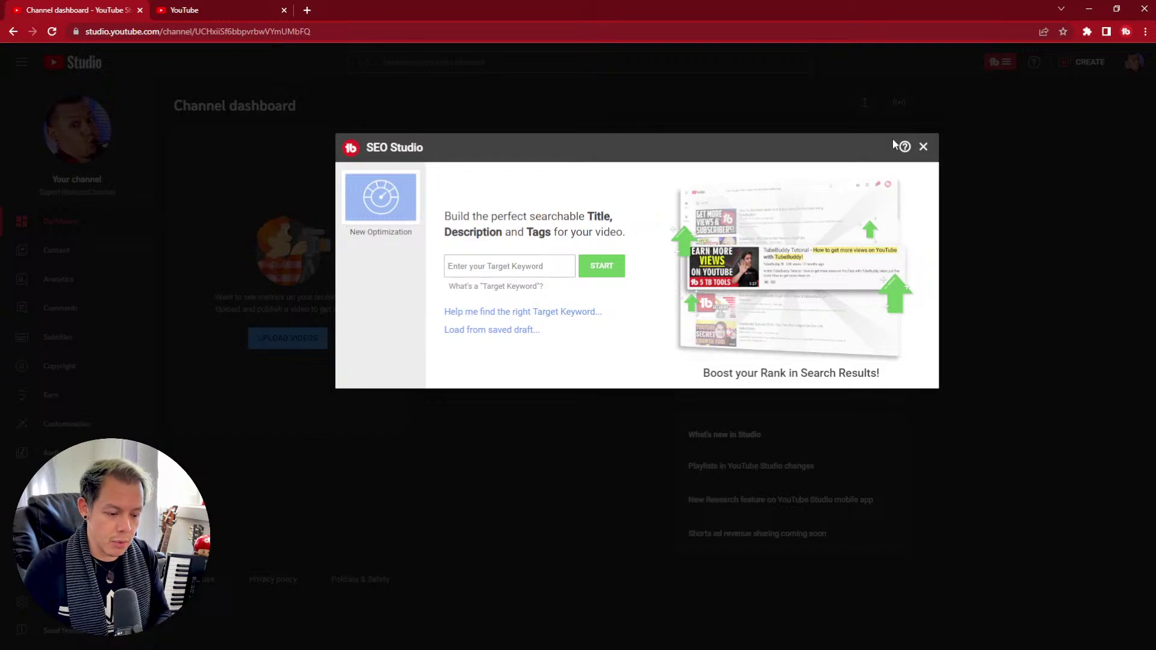
Enter "Sarcastic Memes About Love" in title case as the target keyword.
{"action": "type", "text": "Super"}
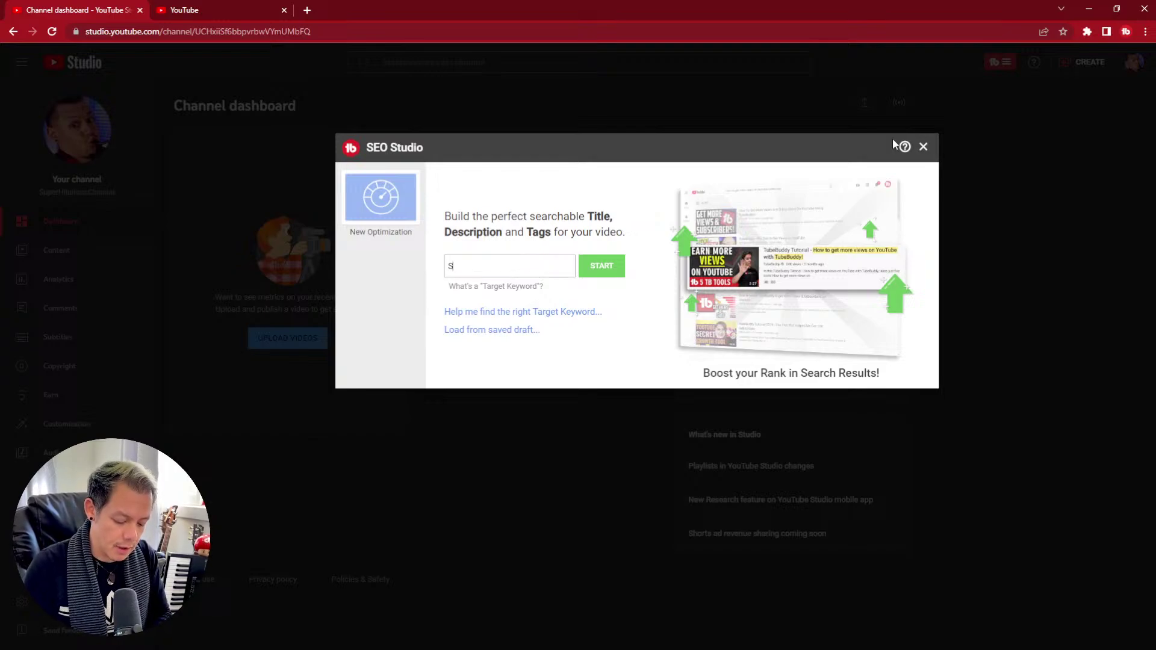
{"action": "key", "text": "BackSpace"}
{"action": "key", "text": "BackSpace"}
{"action": "key", "text": "BackSpace"}
{"action": "key", "text": "BackSpace"}
{"action": "key", "text": "BackSpace"}
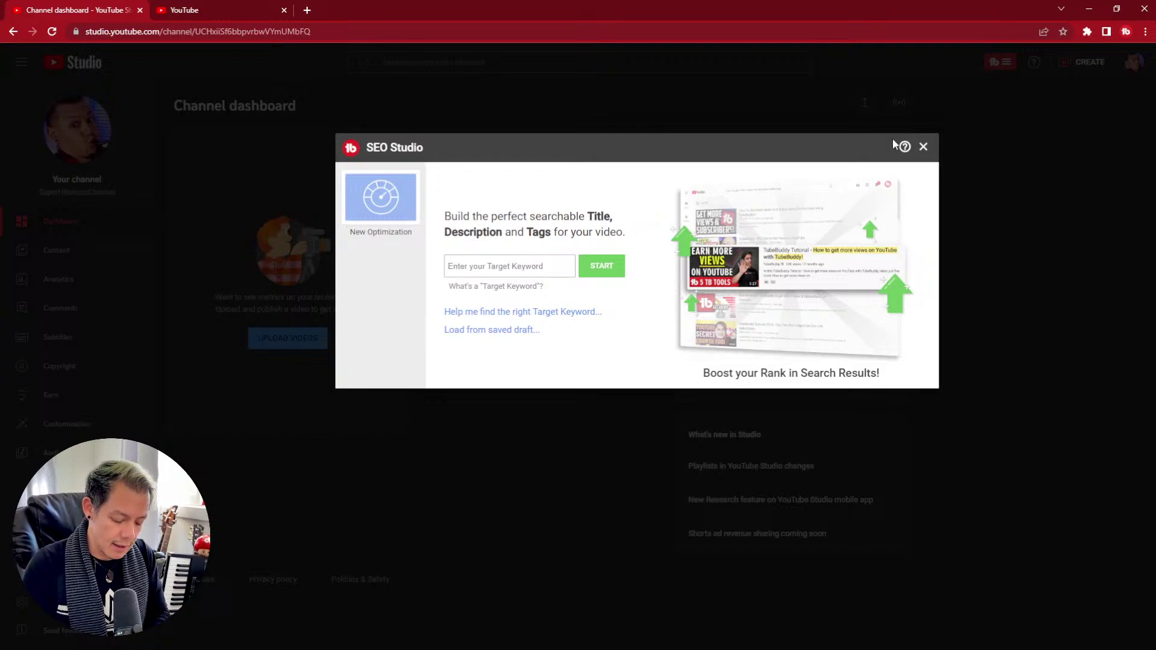
{"action": "type", "text": "Saras"}
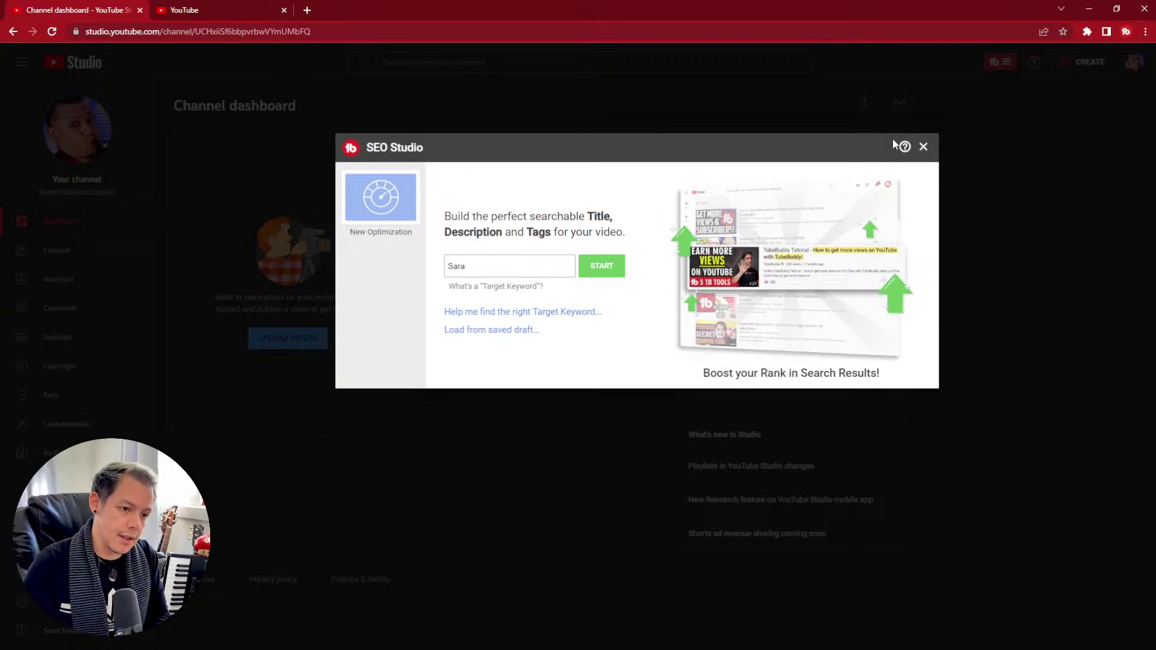
{"action": "key", "text": "BackSpace"}
{"action": "key", "text": "BackSpace"}
{"action": "type", "text": "castic"}
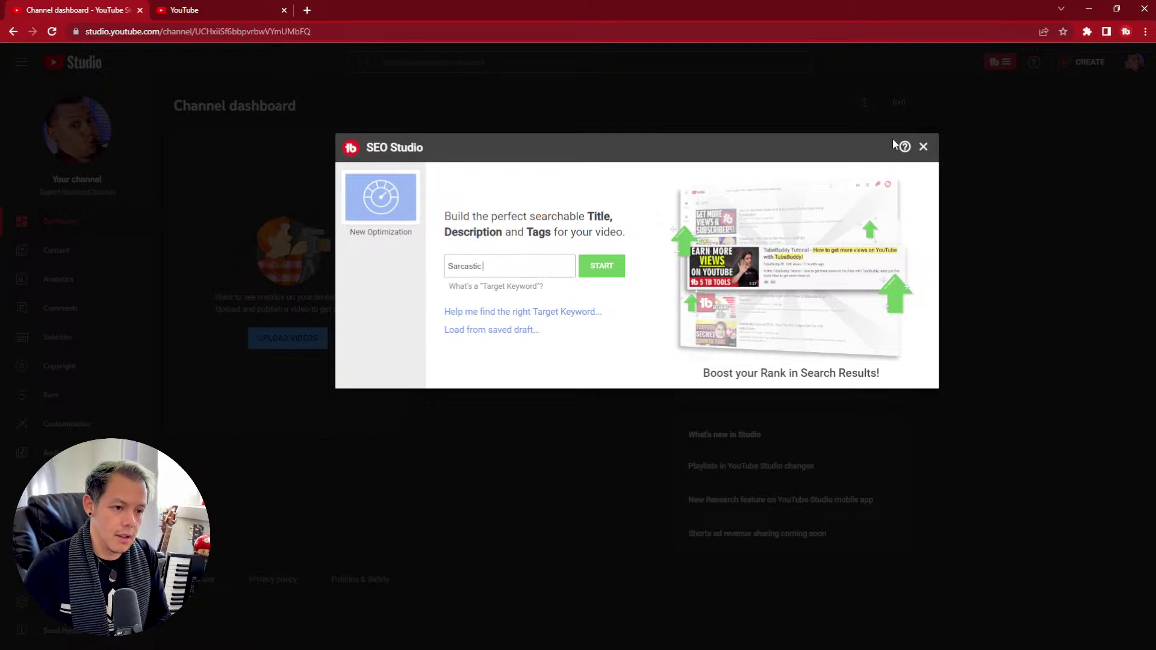
{"action": "type", "text": " Memes"}
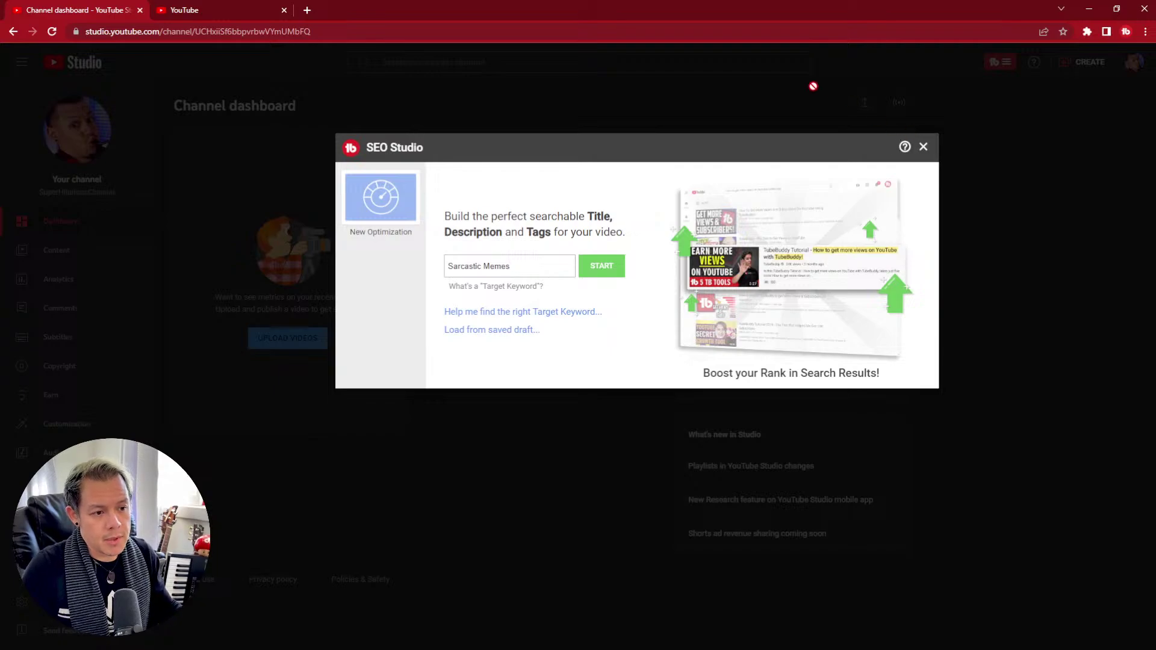
{"action": "type", "text": " About Love"}
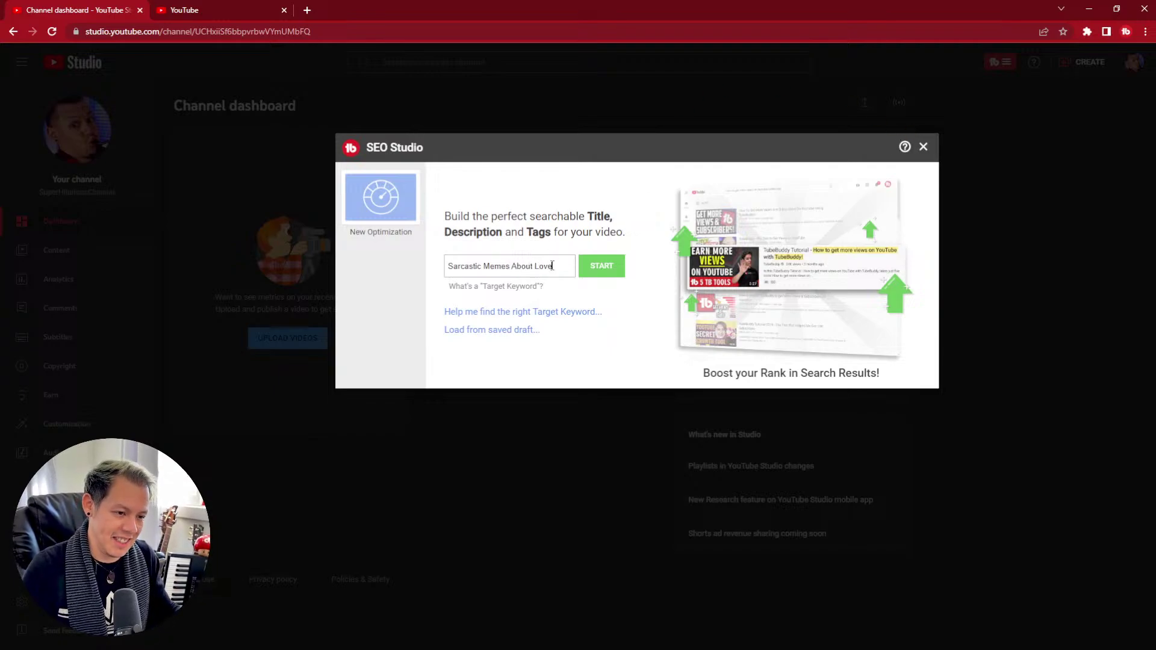
Replace the target keyword with lowercase "sarcastic memes about love" and start the optimization.
{"action": "left_click_drag", "start_coordinate": [553, 265], "coordinate": [402, 258]}
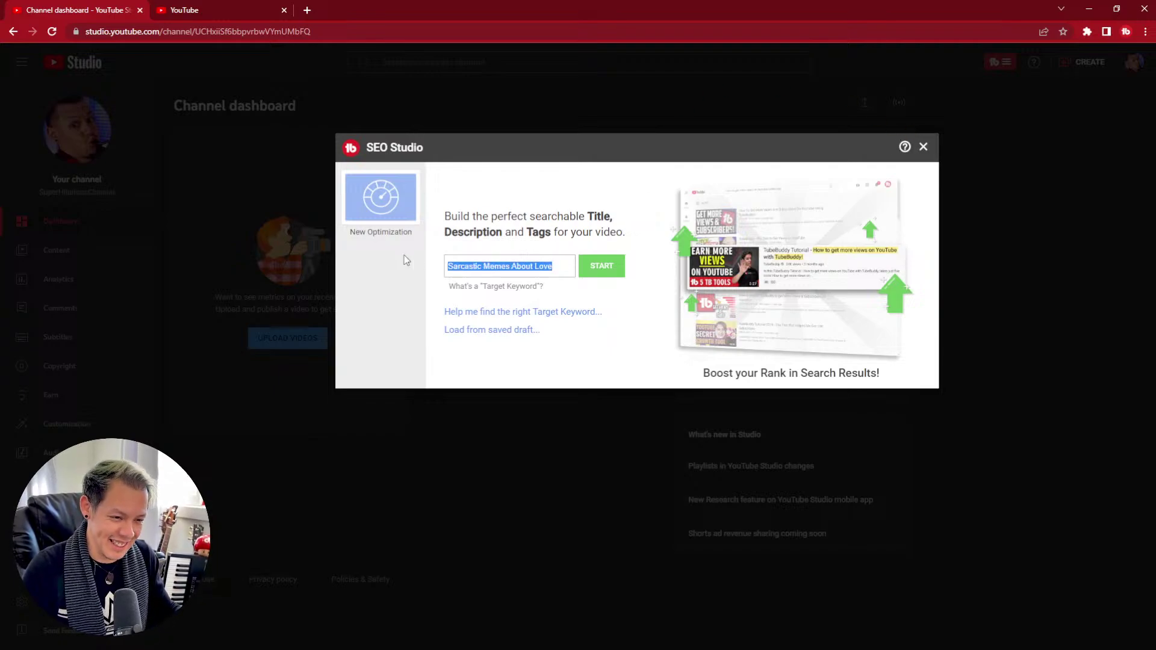
{"action": "type", "text": "sarcast"}
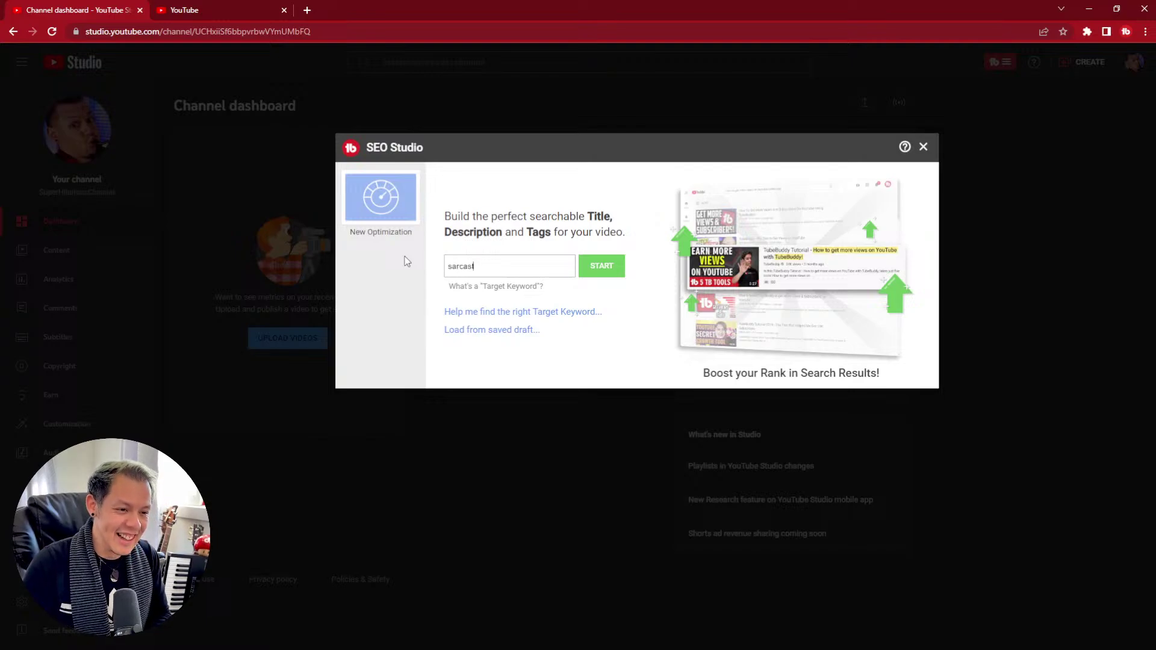
{"action": "type", "text": "ic memes"}
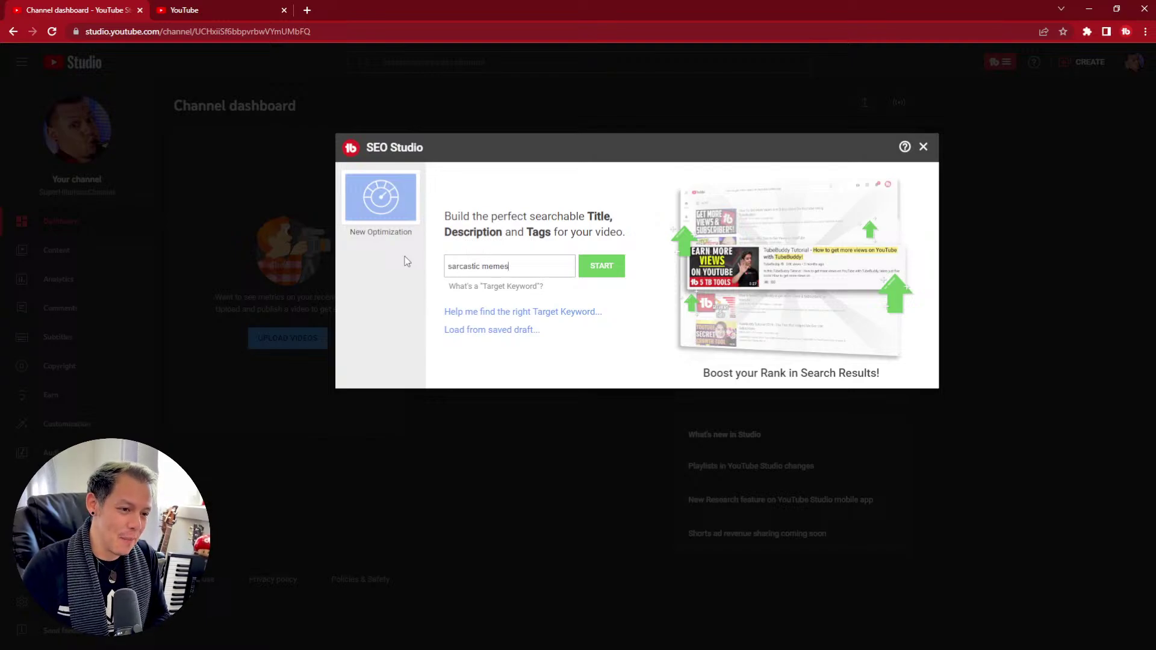
{"action": "type", "text": " about love"}
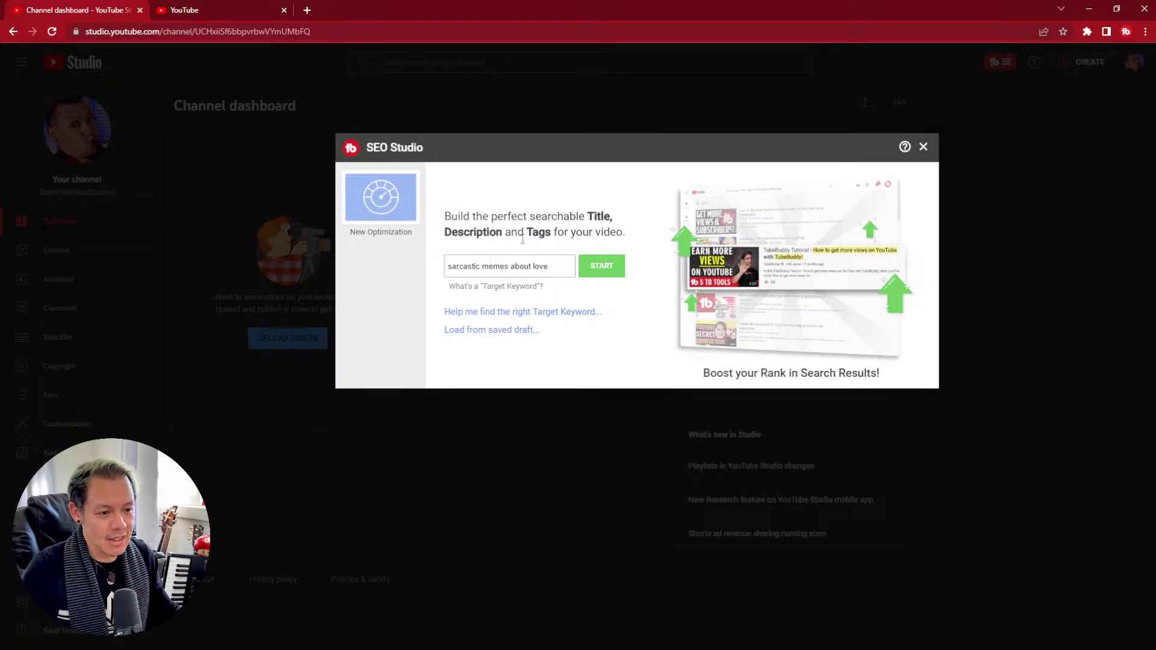
{"action": "left_click", "coordinate": [602, 269]}
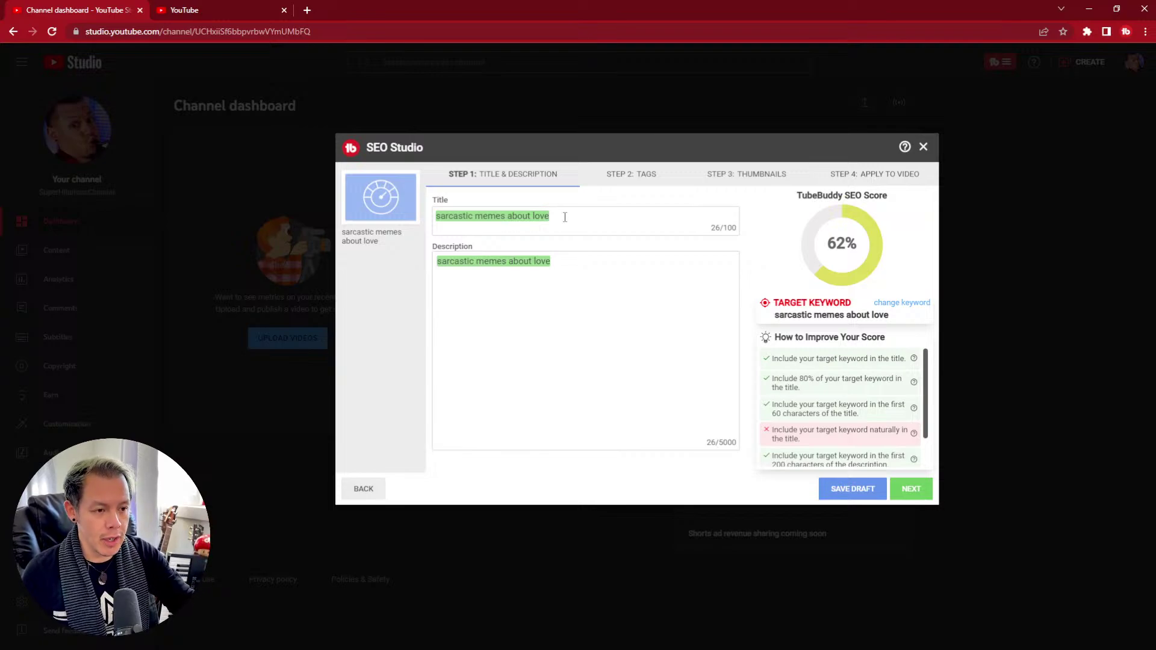
Review the suggestions for improving the SEO score of the title and description.
{"action": "scroll", "coordinate": [817, 427], "scroll_direction": "down", "scroll_amount": 2}
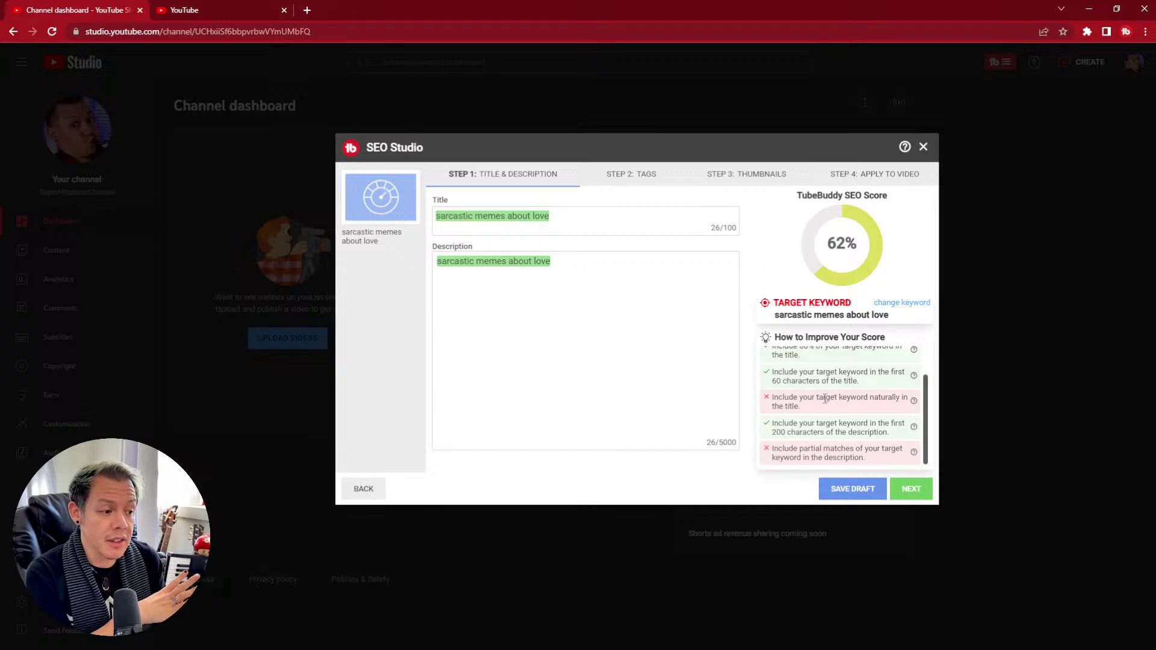
{"action": "left_click", "coordinate": [495, 218]}
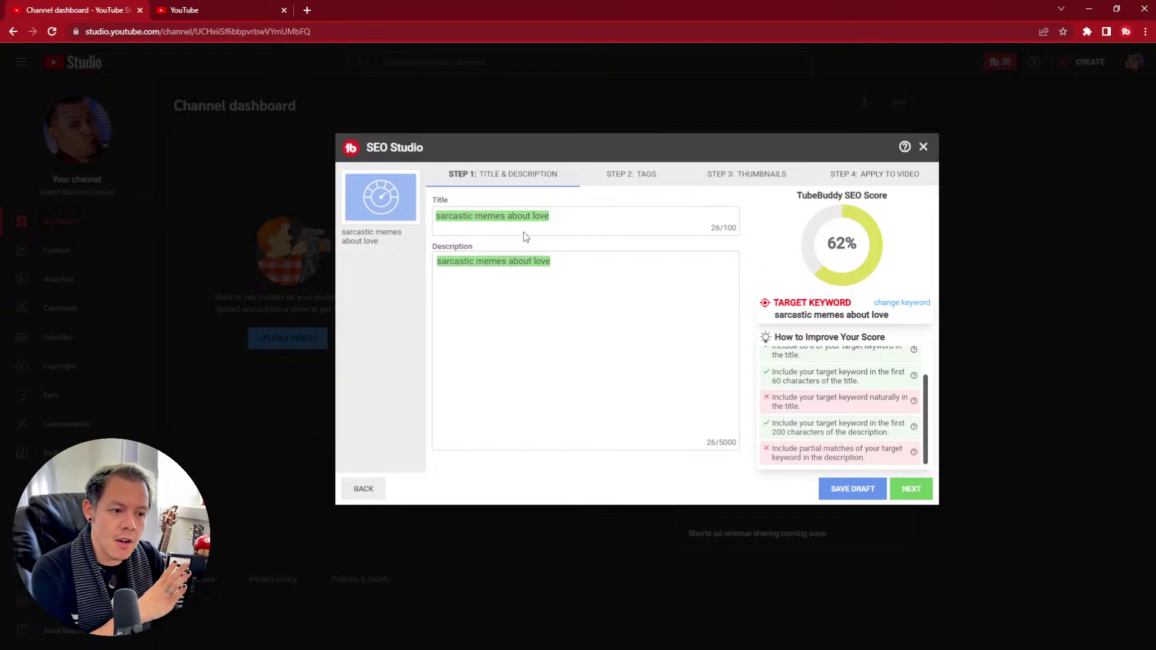
{"action": "left_click_drag", "start_coordinate": [783, 458], "coordinate": [846, 457]}
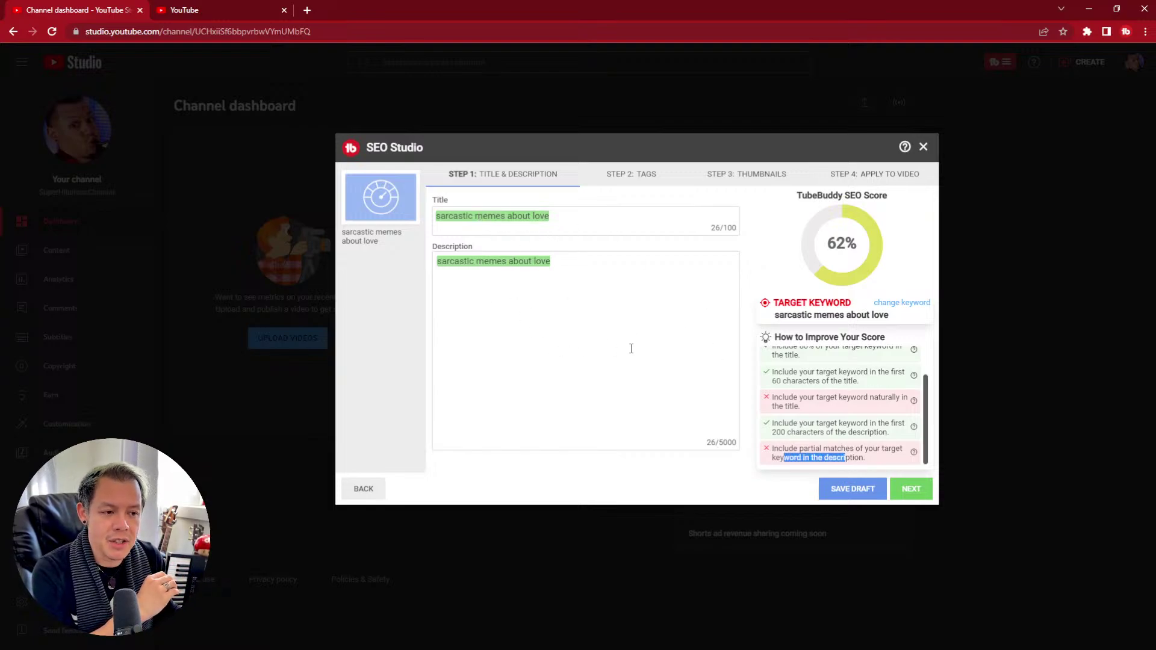
Proceed to the tags stage and import all tags from the "sarcastic memes" tag list.
{"action": "left_click", "coordinate": [618, 259]}
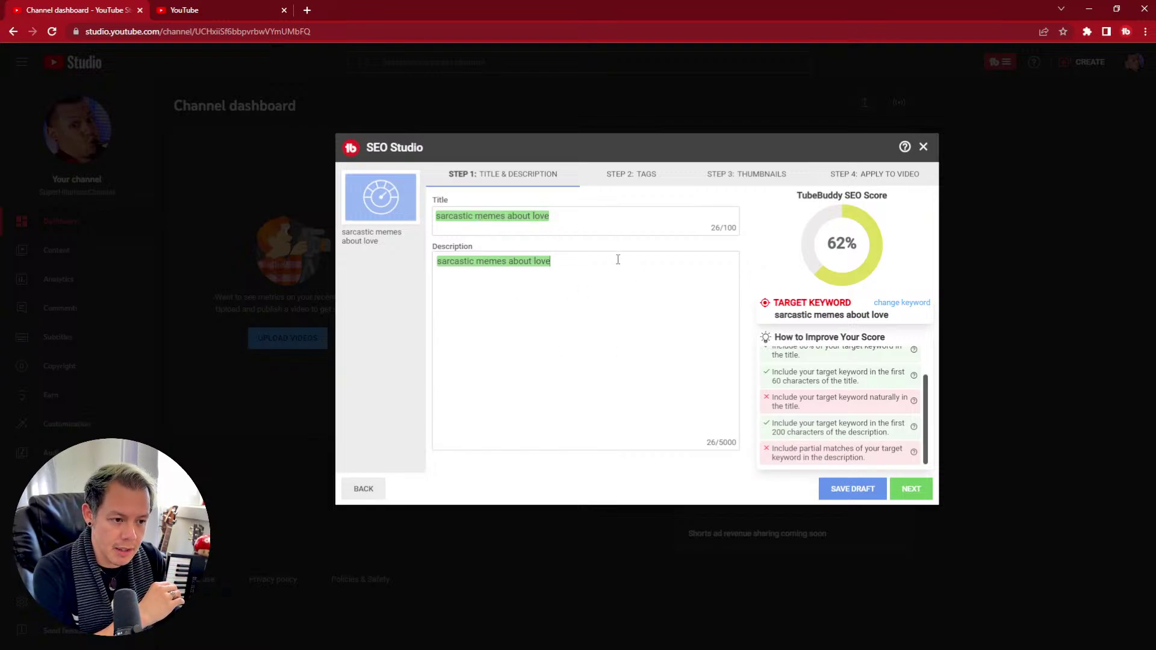
{"action": "left_click", "coordinate": [911, 489]}
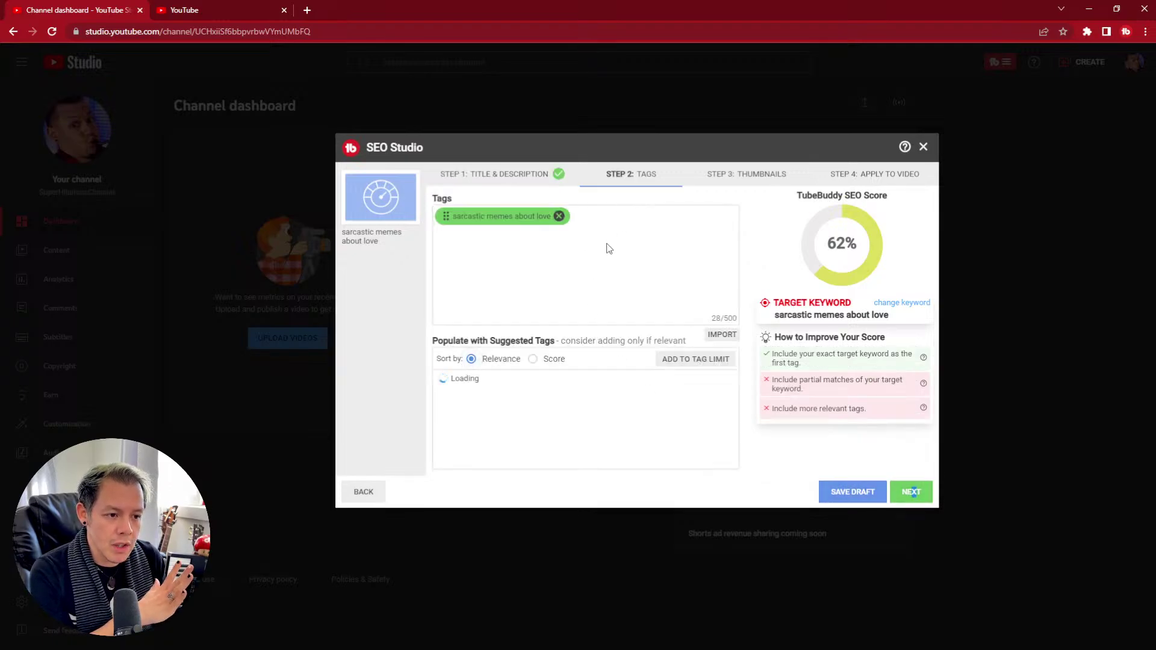
{"action": "left_click", "coordinate": [720, 336]}
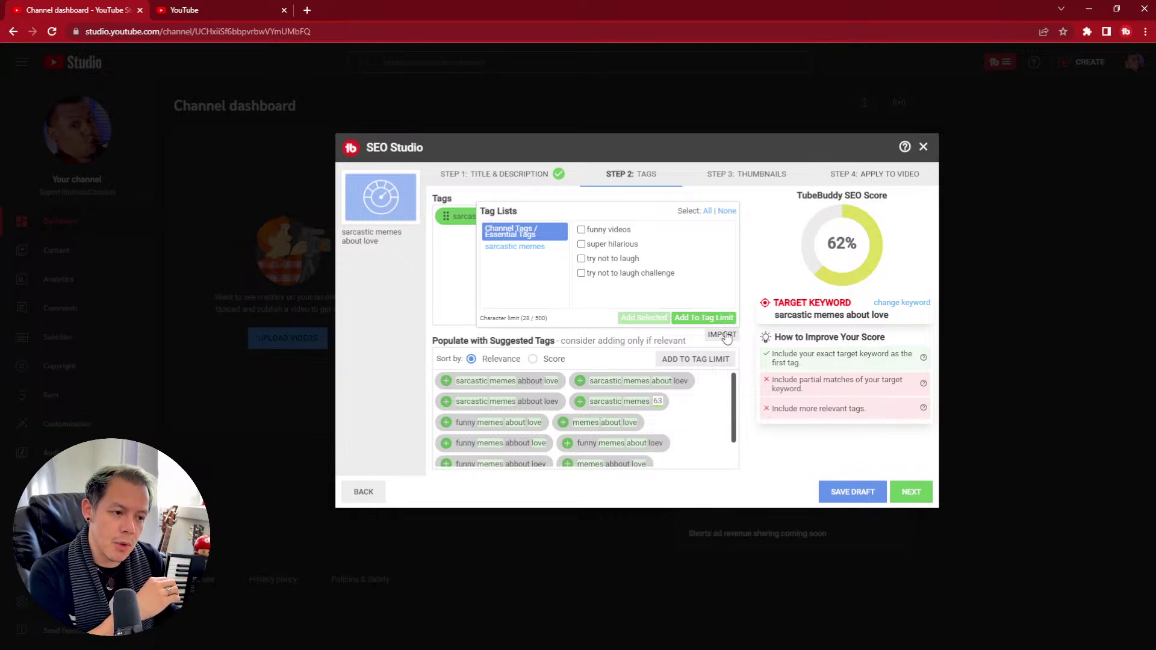
{"action": "left_click", "coordinate": [539, 247]}
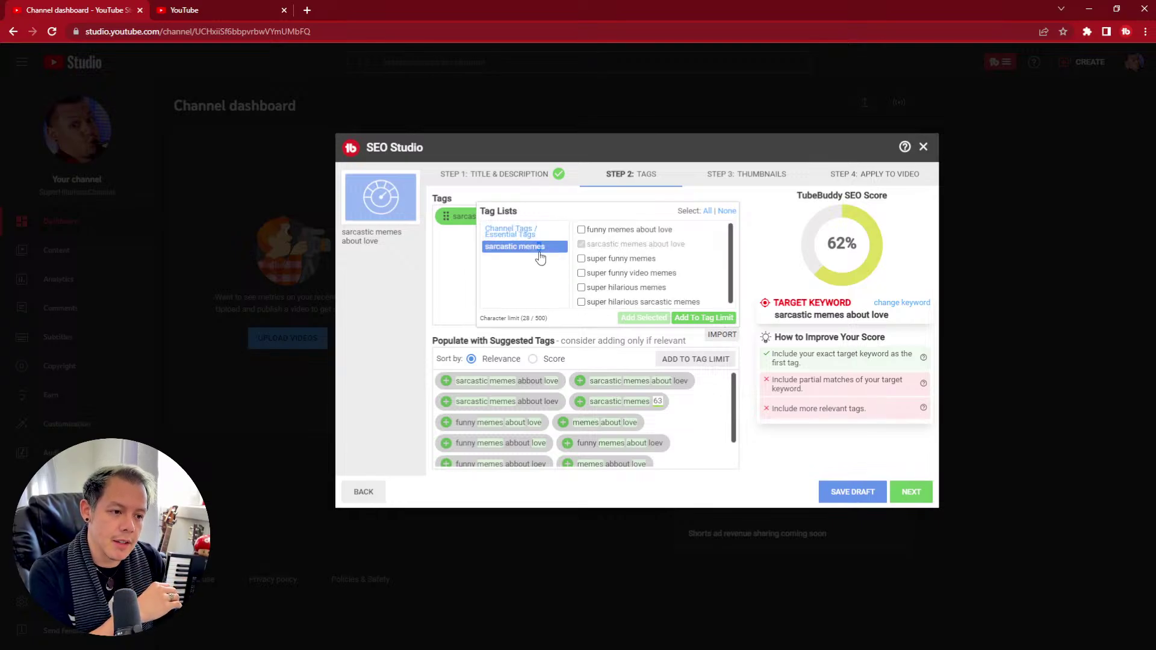
{"action": "left_click", "coordinate": [708, 212]}
{"action": "left_click", "coordinate": [643, 318]}
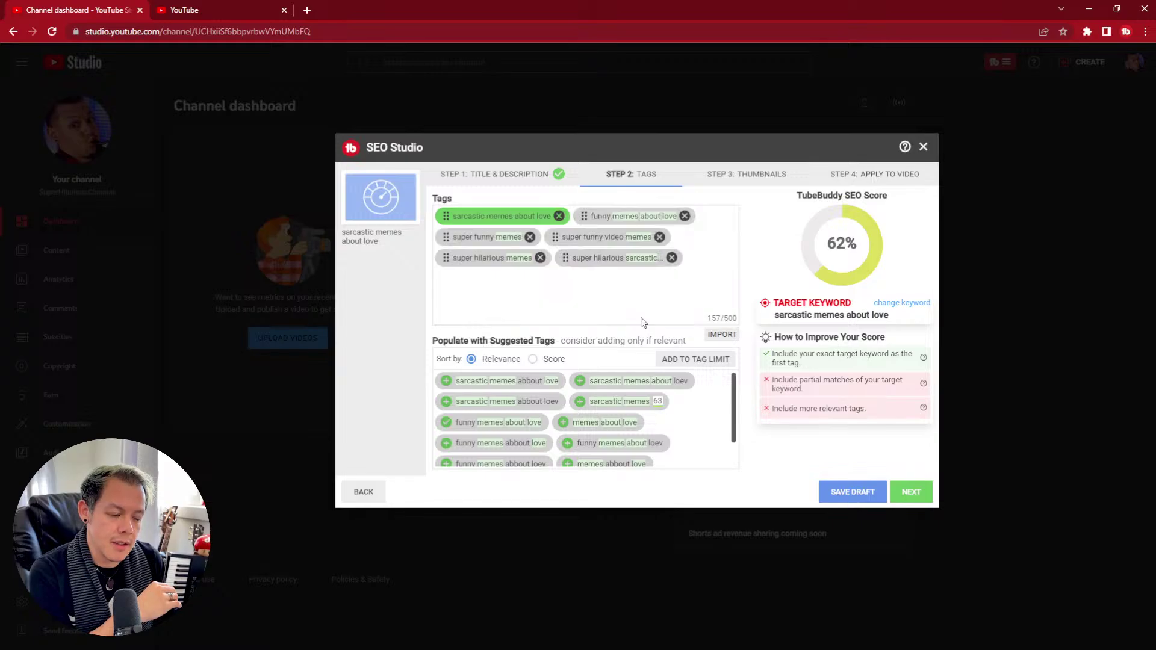
Import all tags from the Channel Tags / Essential Tags list into the video's tags.
{"action": "left_click", "coordinate": [722, 334]}
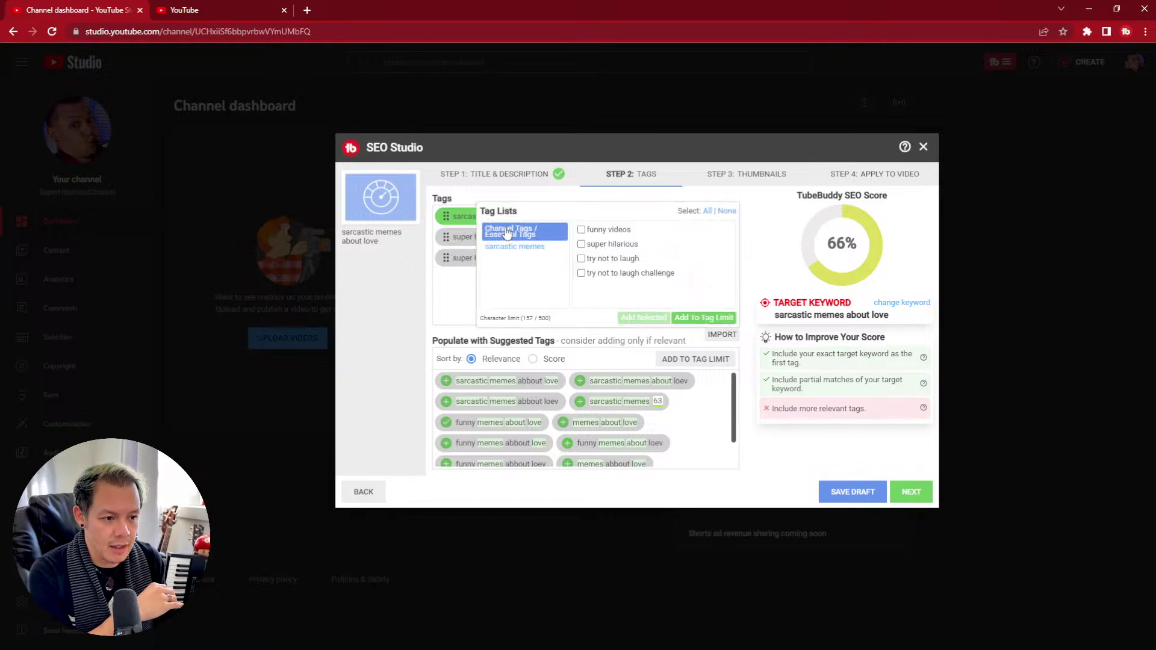
{"action": "left_click", "coordinate": [708, 212]}
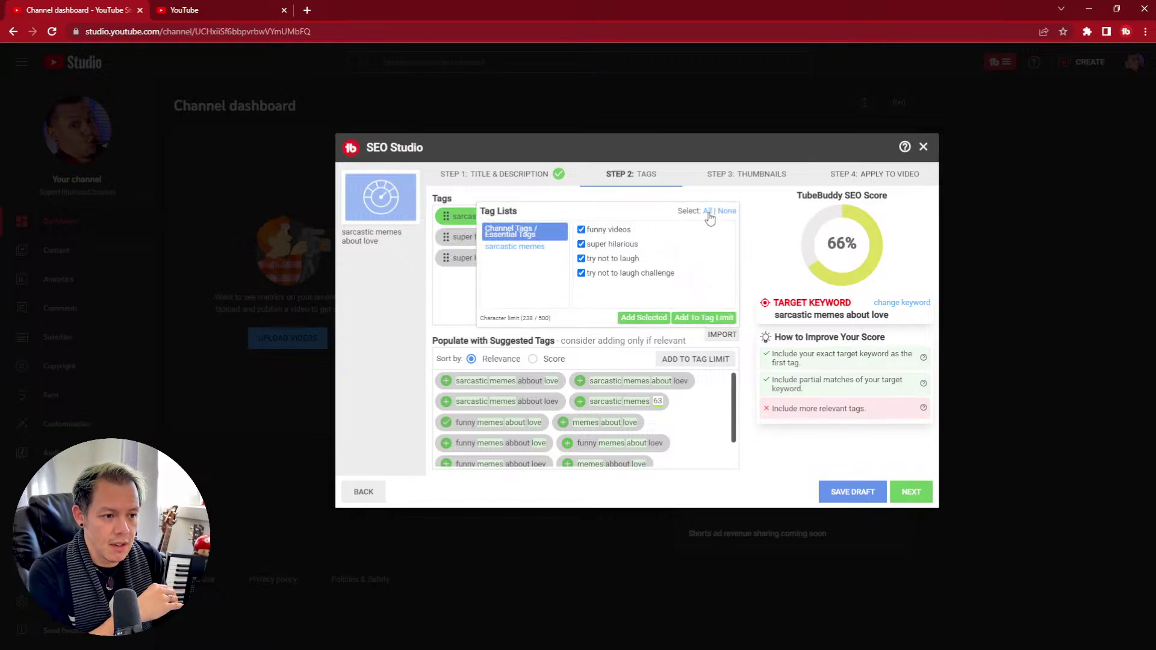
{"action": "left_click", "coordinate": [654, 320]}
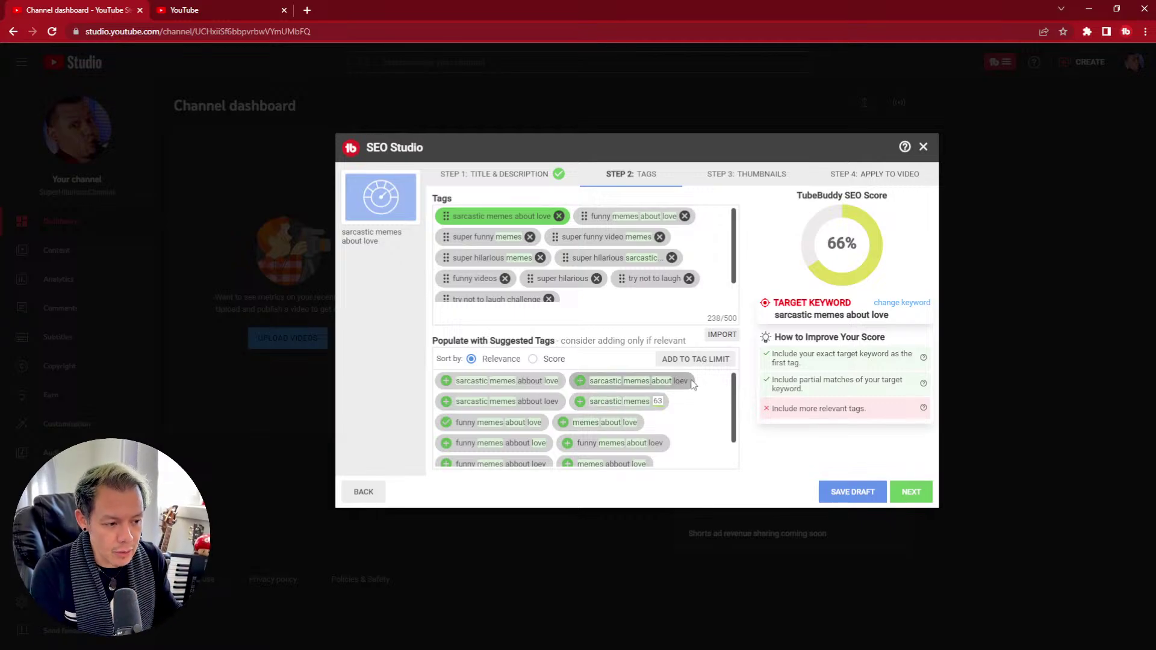
Add the misspelled suggested tags "sarcastic memes abbout love", "sarcastic memes abbout loev" and "sarcastic memes about loev".
{"action": "left_click_drag", "start_coordinate": [685, 381], "coordinate": [587, 382]}
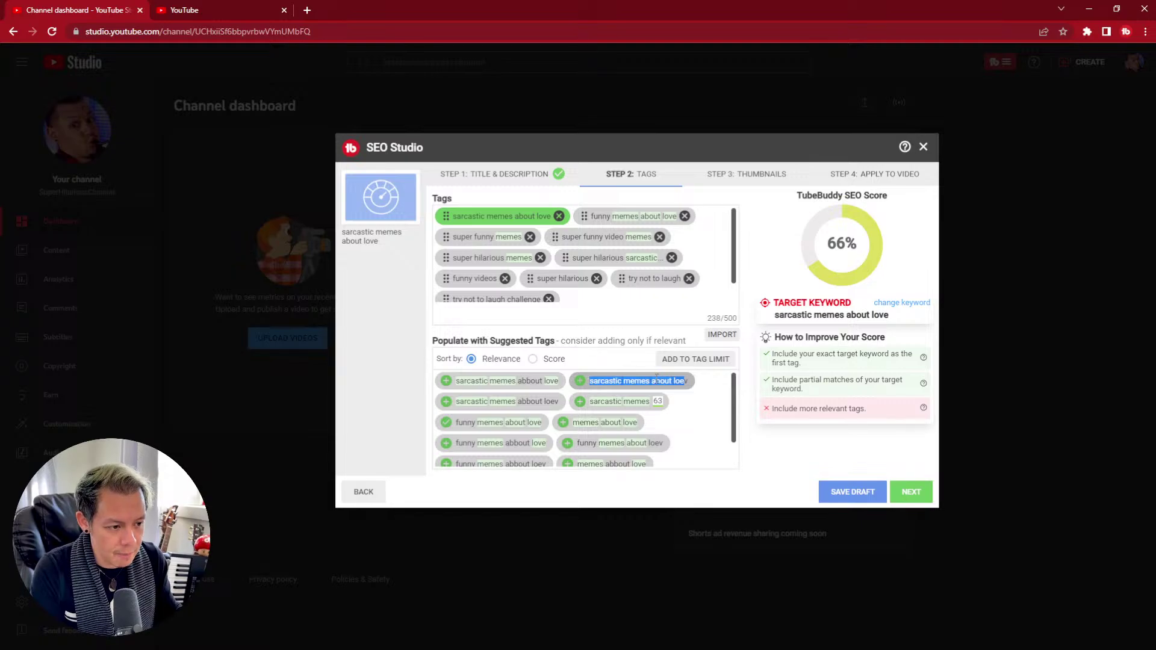
{"action": "left_click", "coordinate": [691, 388]}
{"action": "left_click_drag", "start_coordinate": [686, 381], "coordinate": [674, 381]}
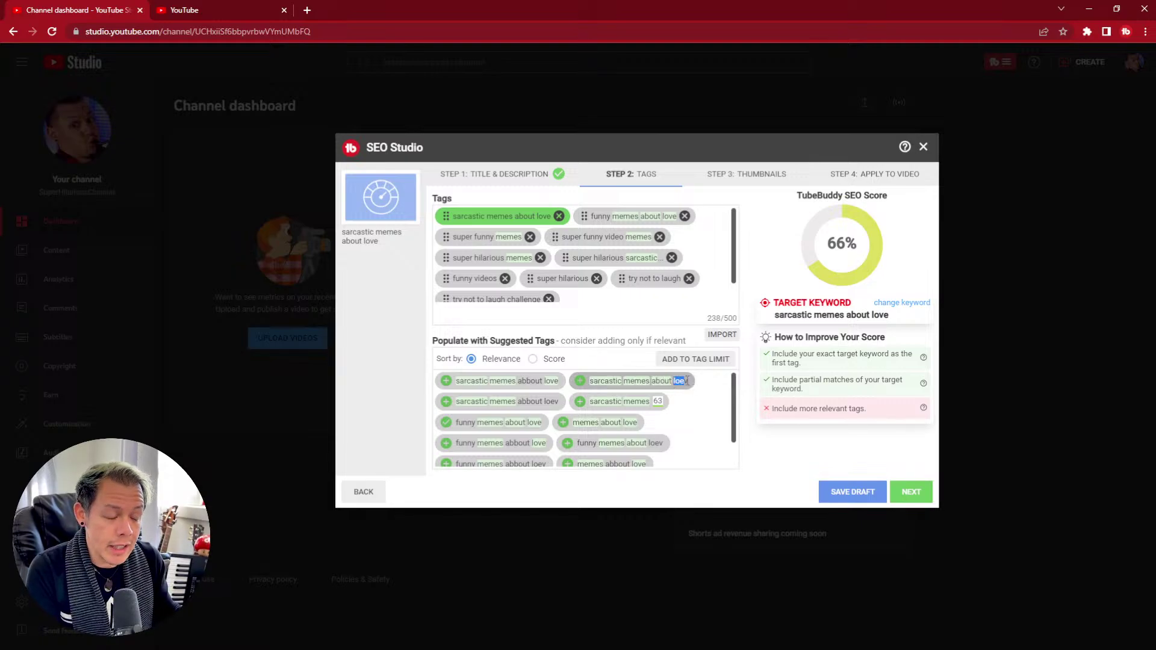
{"action": "left_click", "coordinate": [523, 402]}
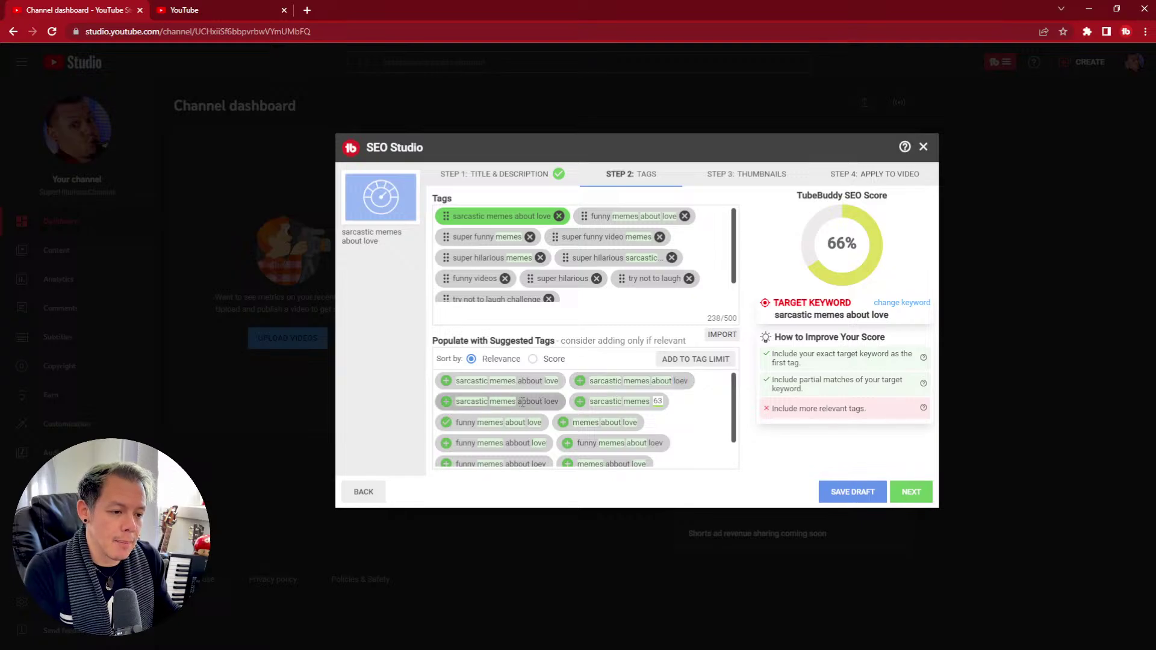
{"action": "left_click_drag", "start_coordinate": [523, 402], "coordinate": [545, 404]}
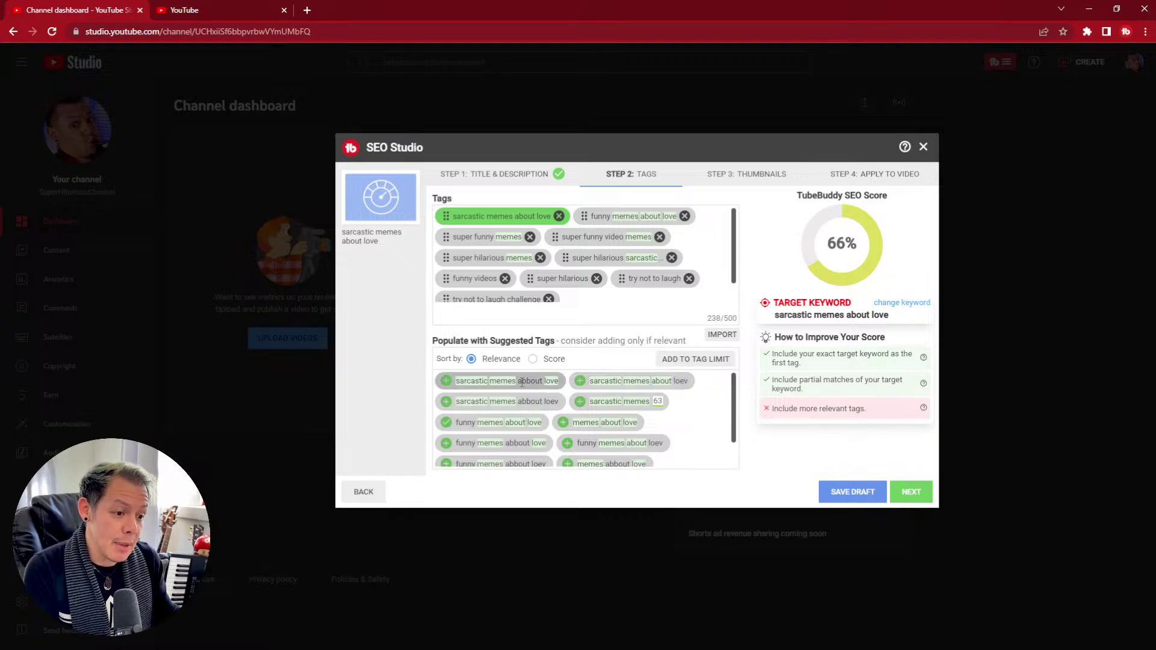
{"action": "left_click", "coordinate": [446, 381]}
{"action": "left_click", "coordinate": [447, 401]}
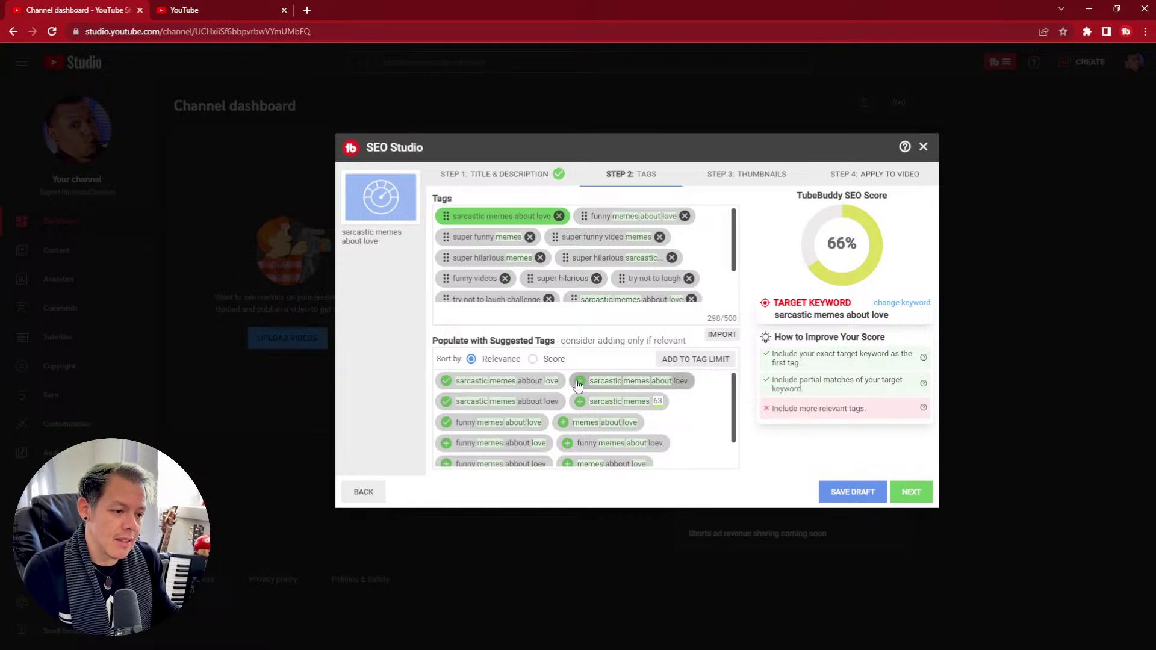
{"action": "left_click", "coordinate": [580, 381]}
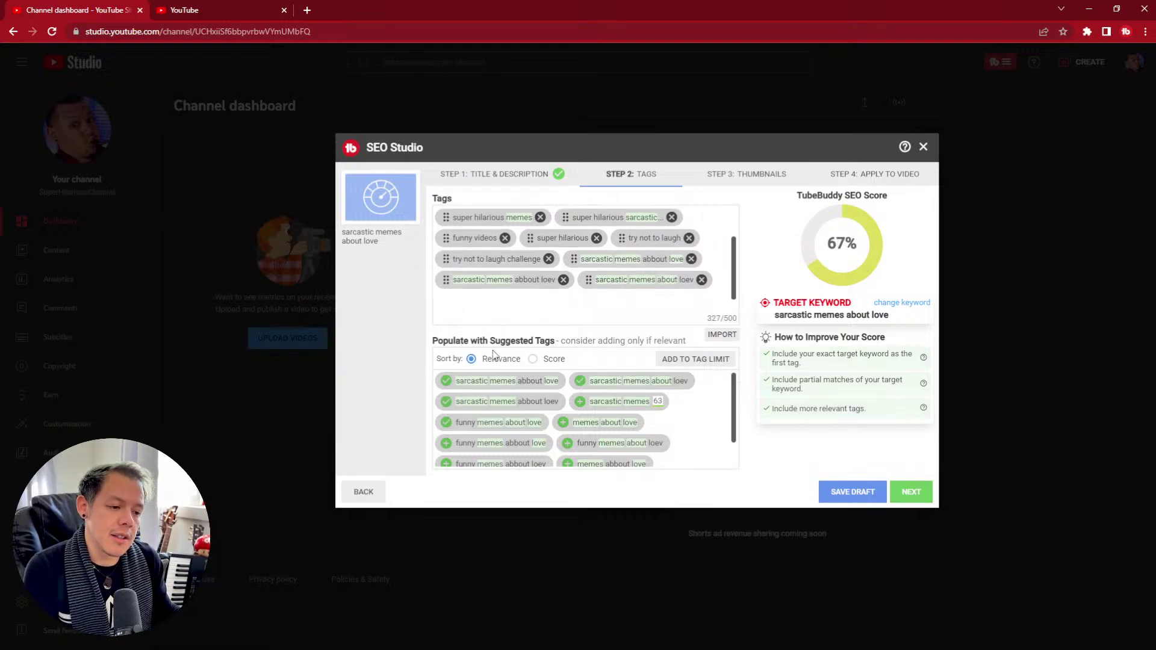
Add the suggested tags "funny memes about loev" and "sarcastic memes" to the video's tags.
{"action": "left_click", "coordinate": [446, 423]}
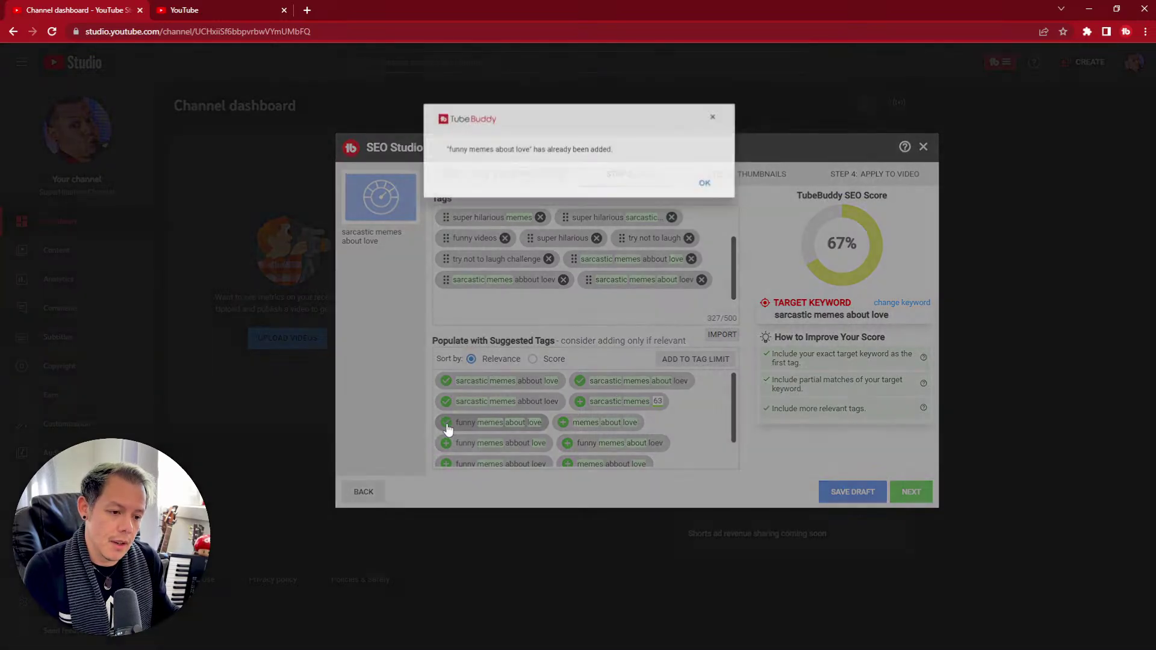
{"action": "left_click", "coordinate": [711, 187]}
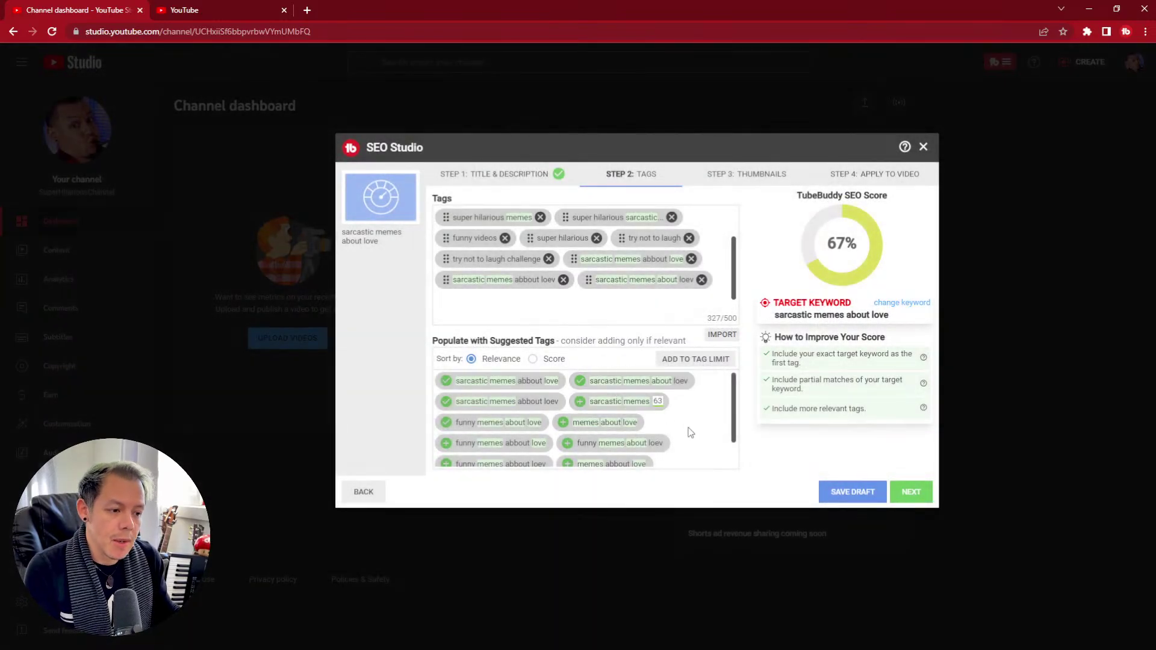
{"action": "left_click", "coordinate": [568, 443]}
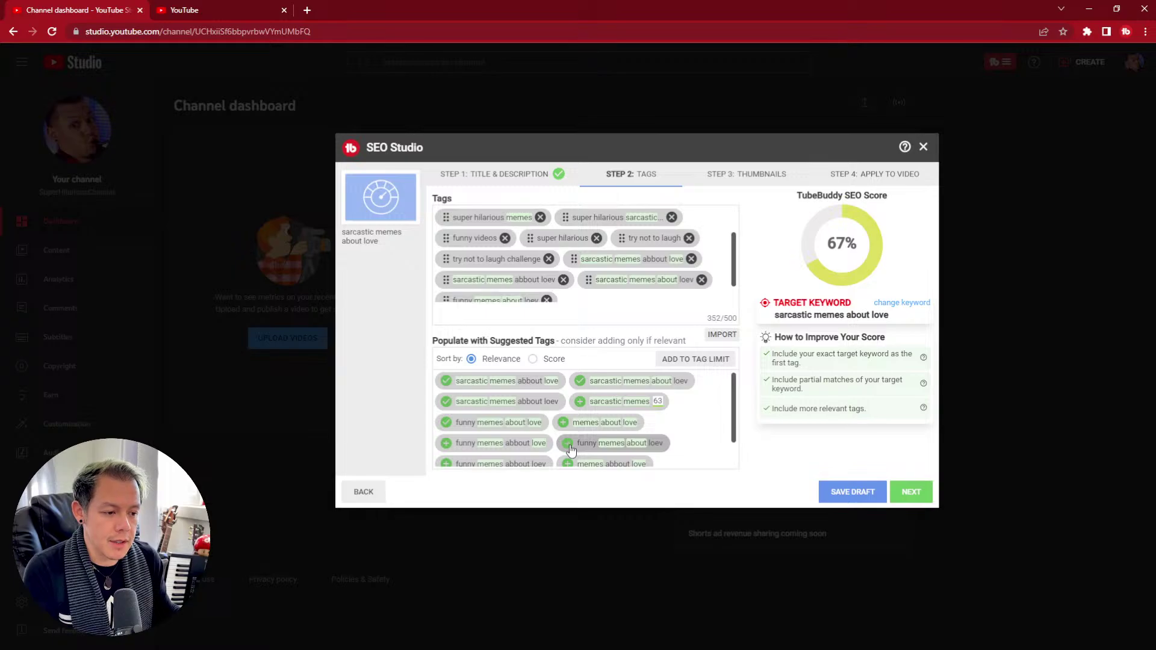
{"action": "scroll", "coordinate": [609, 294], "scroll_direction": "down", "scroll_amount": 1}
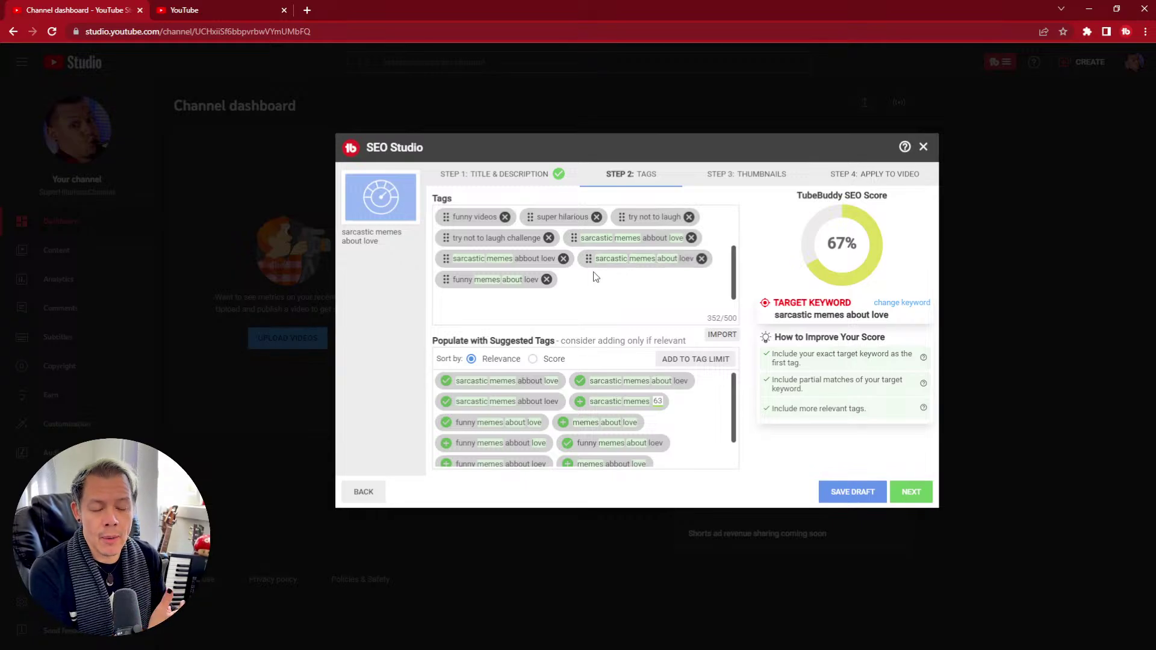
{"action": "left_click", "coordinate": [581, 403]}
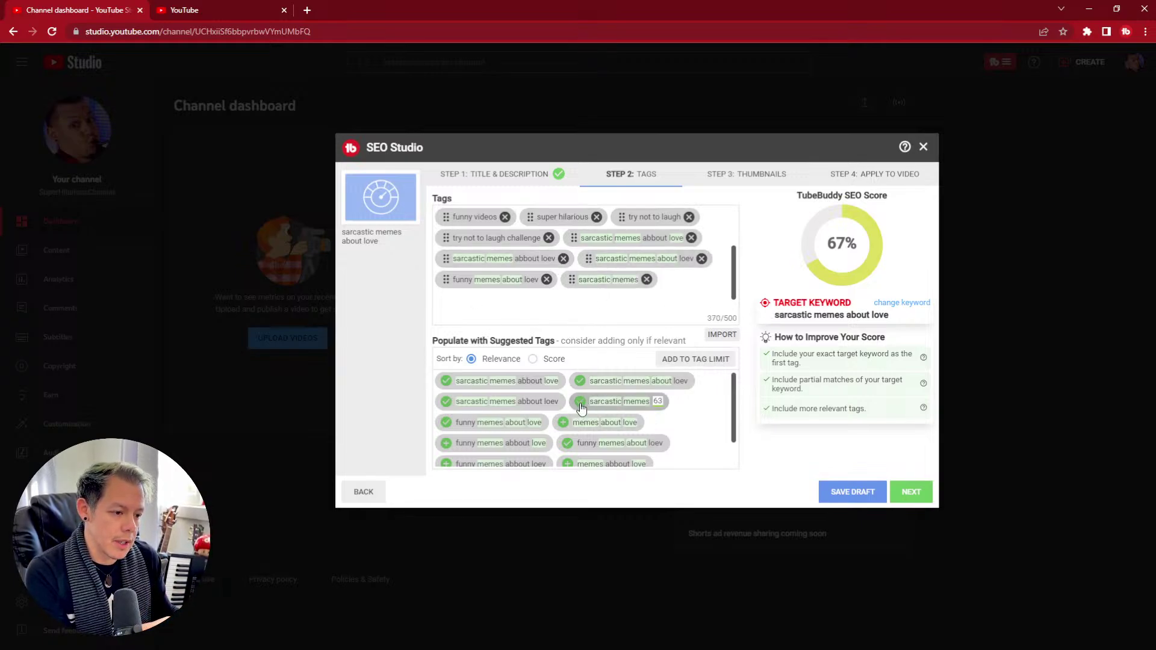
Proceed to the thumbnails stage and compare the placeholder thumbnail with those of competing videos.
{"action": "left_click", "coordinate": [921, 498]}
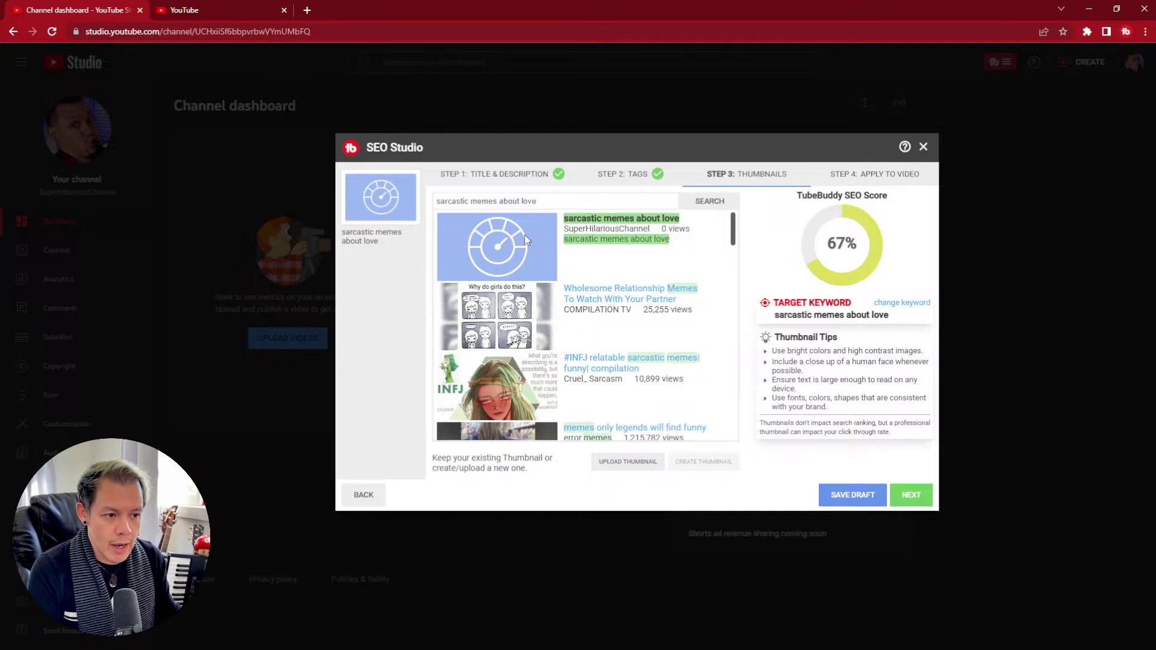
{"action": "scroll", "coordinate": [526, 319], "scroll_direction": "down", "scroll_amount": 4}
{"action": "scroll", "coordinate": [526, 319], "scroll_direction": "up", "scroll_amount": 3}
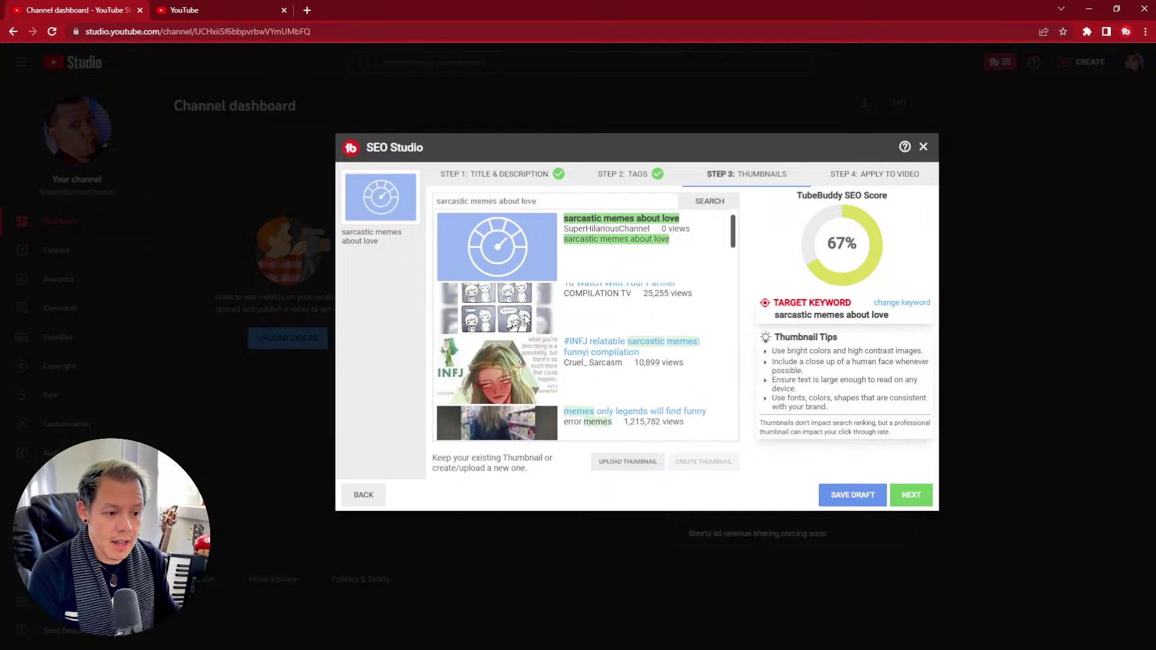
{"action": "scroll", "coordinate": [526, 319], "scroll_direction": "down", "scroll_amount": 4}
{"action": "scroll", "coordinate": [523, 322], "scroll_direction": "up", "scroll_amount": 4}
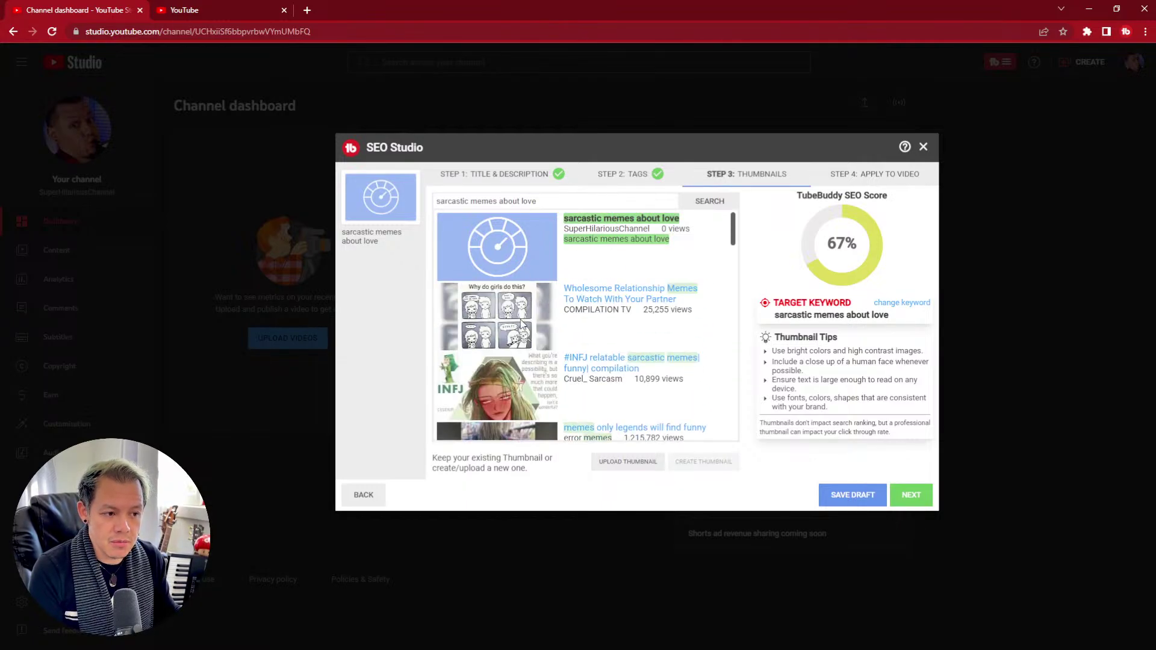
{"action": "scroll", "coordinate": [521, 324], "scroll_direction": "down", "scroll_amount": 3}
{"action": "scroll", "coordinate": [521, 324], "scroll_direction": "up", "scroll_amount": 3}
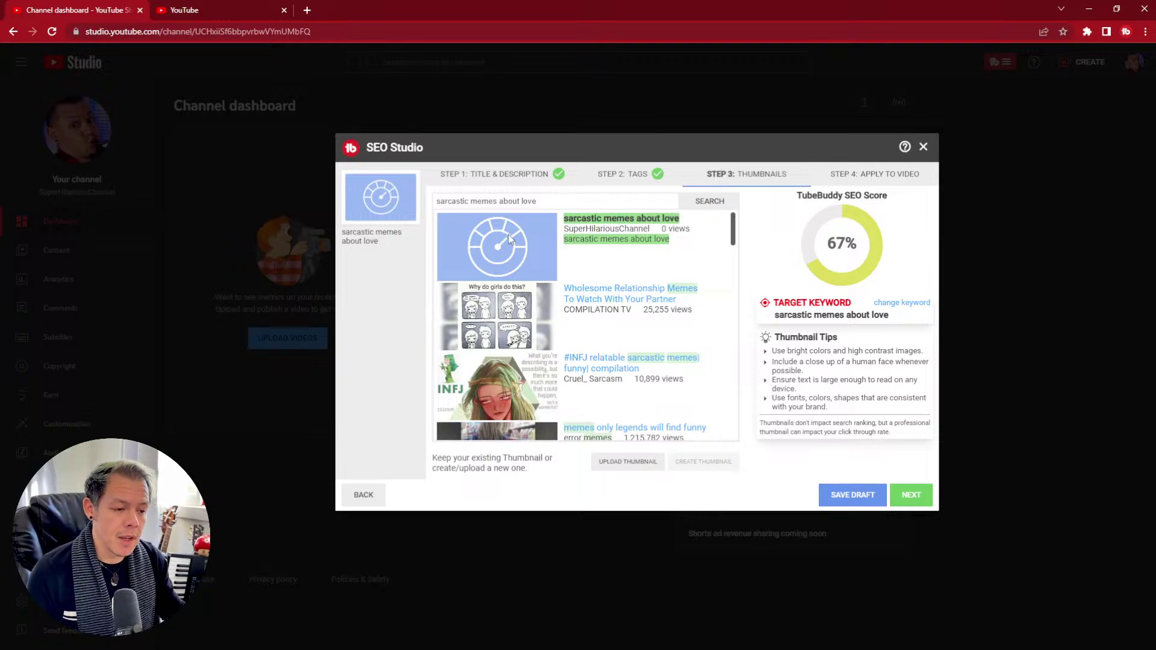
{"action": "left_click", "coordinate": [628, 462]}
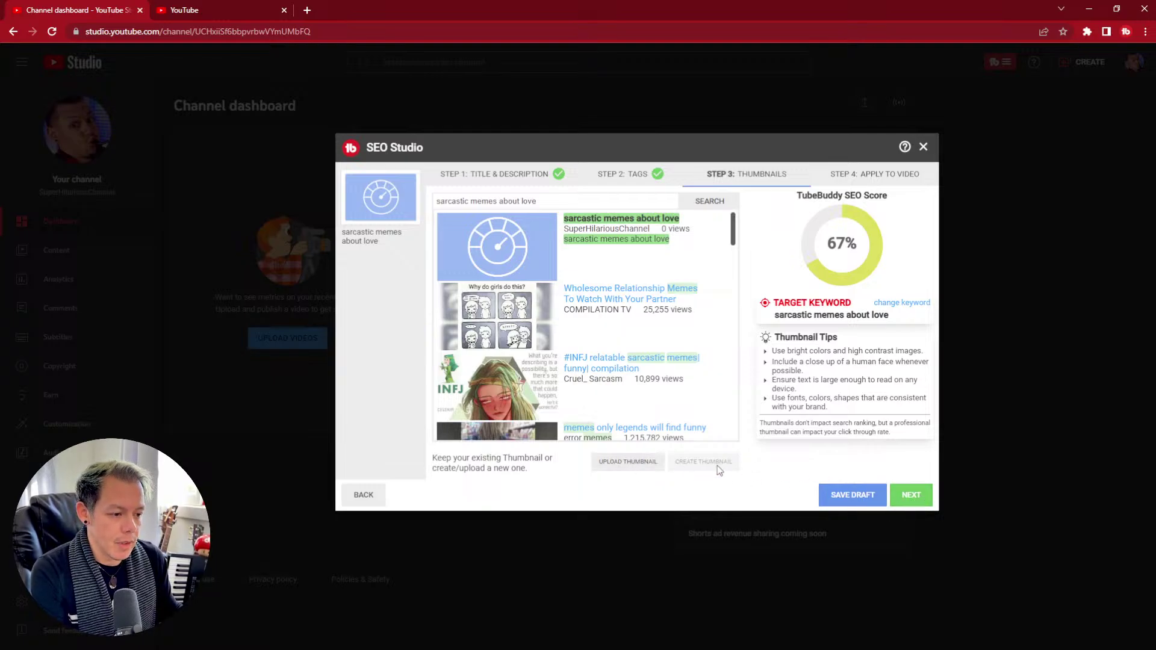
Skip the thumbnail, save the optimization as a draft and close SEO Studio after checking the applied optimizations.
{"action": "left_click", "coordinate": [903, 495]}
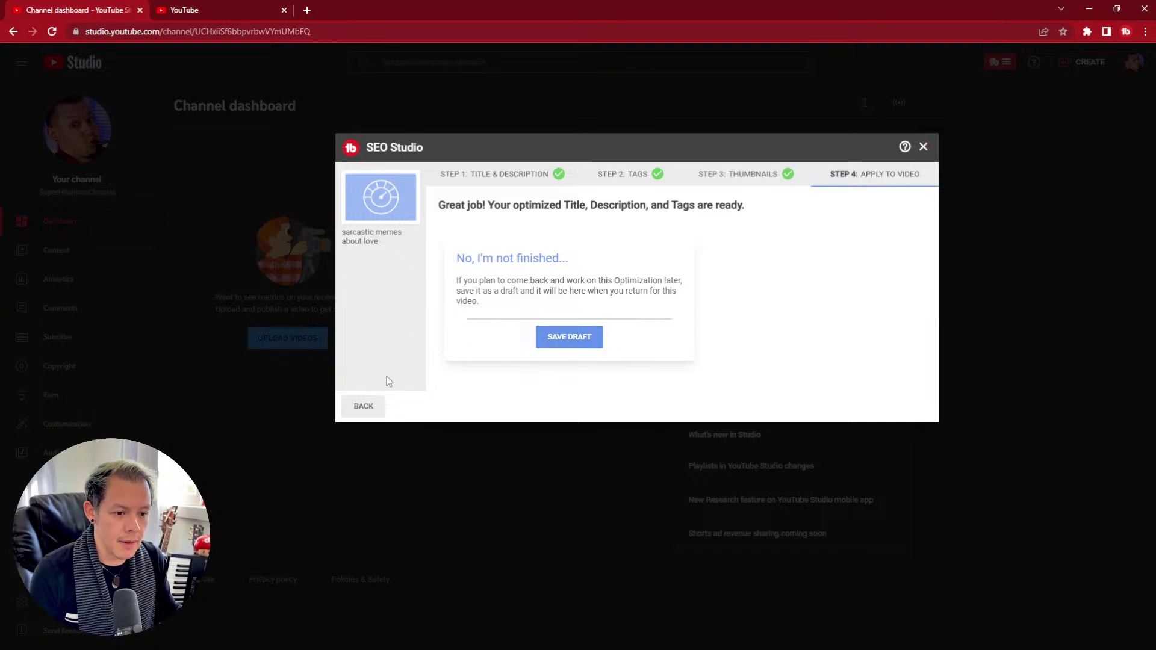
{"action": "left_click", "coordinate": [576, 344]}
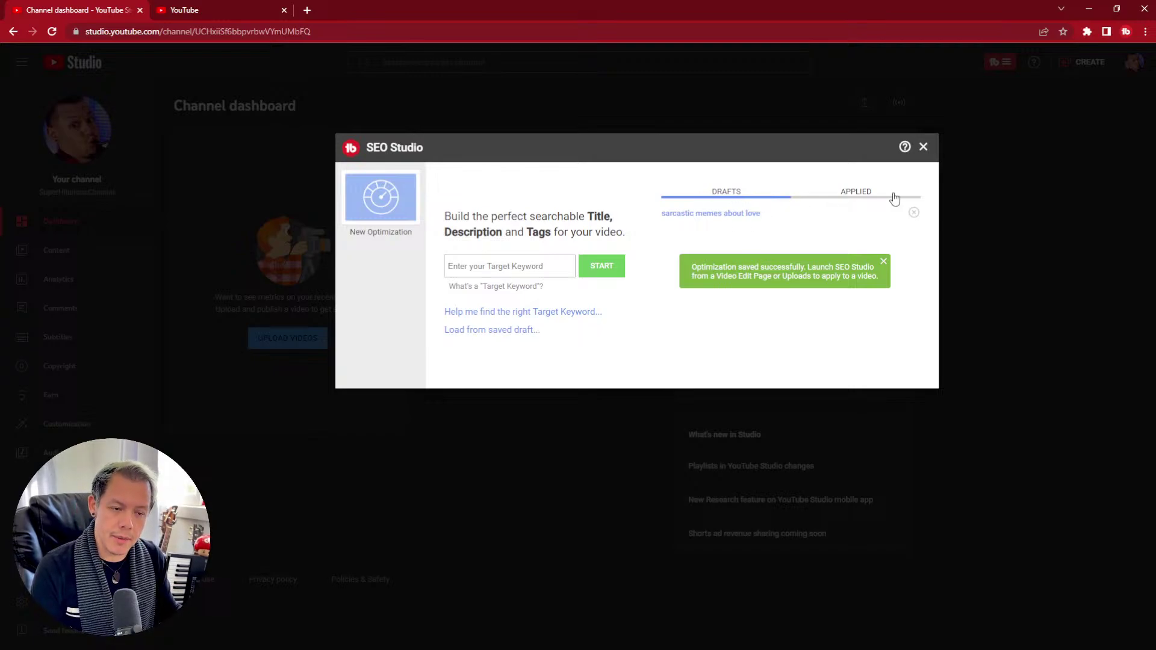
{"action": "left_click", "coordinate": [858, 192]}
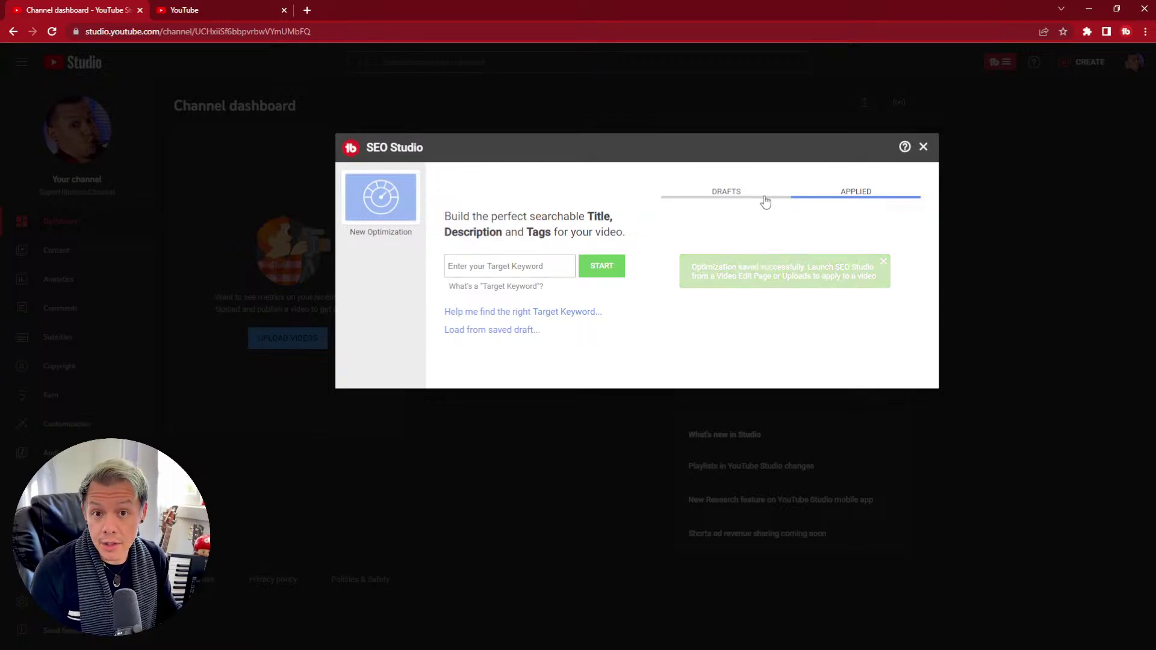
{"action": "left_click", "coordinate": [923, 147]}
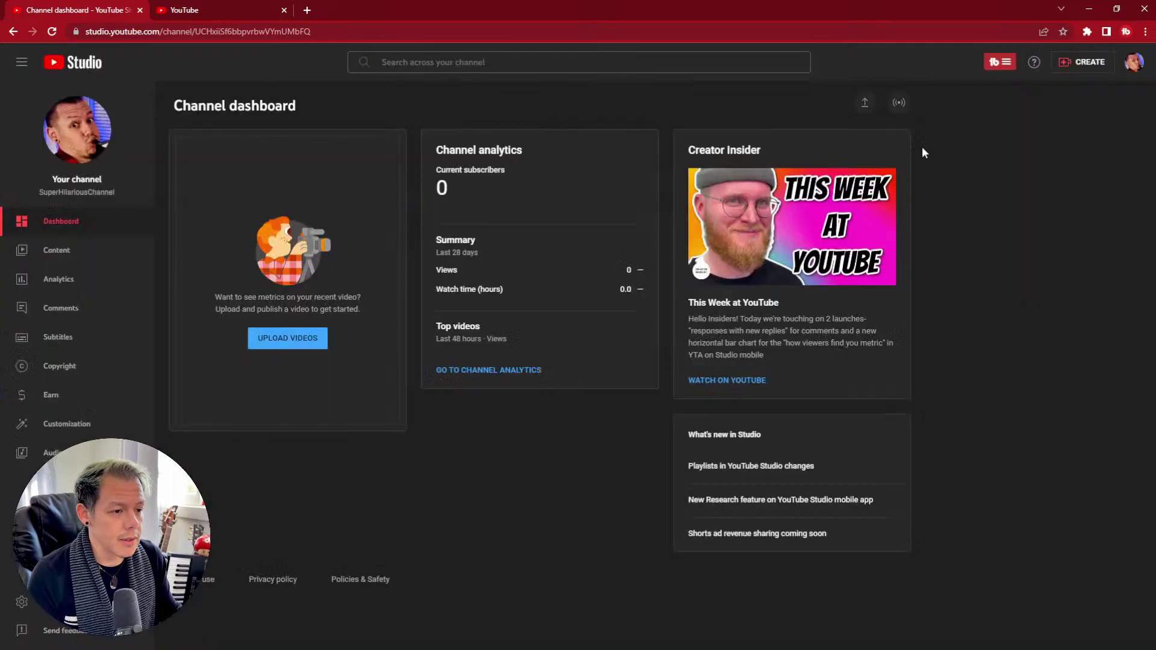
Check the channel's video content list and return to the channel dashboard.
{"action": "left_click", "coordinate": [74, 254]}
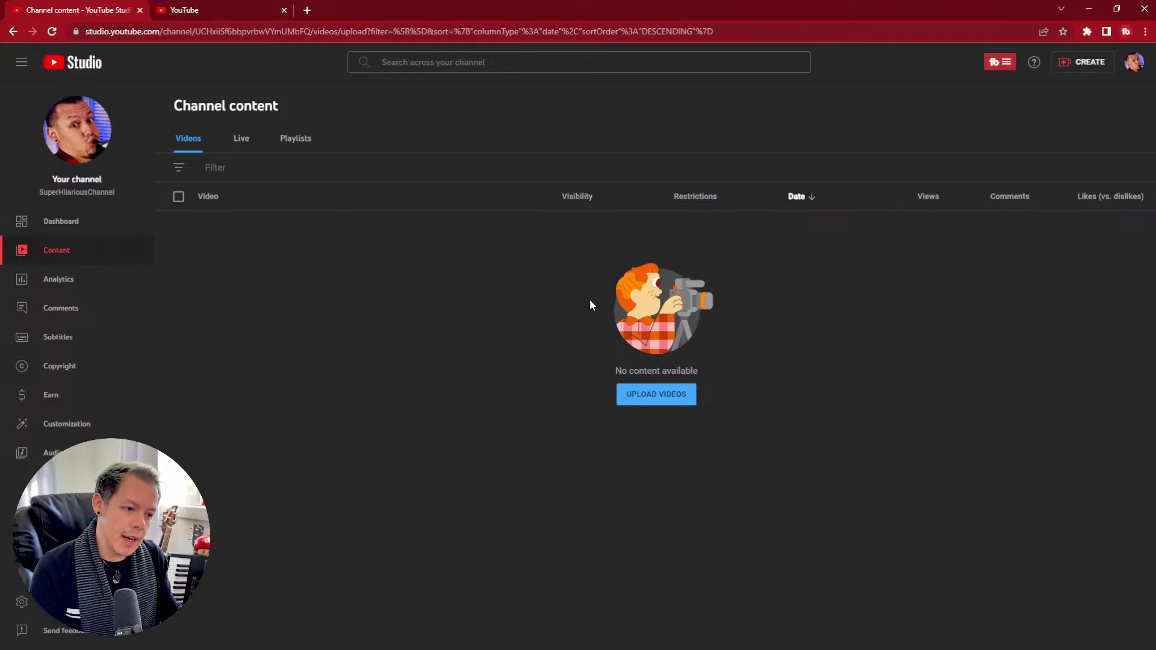
{"action": "left_click", "coordinate": [97, 229]}
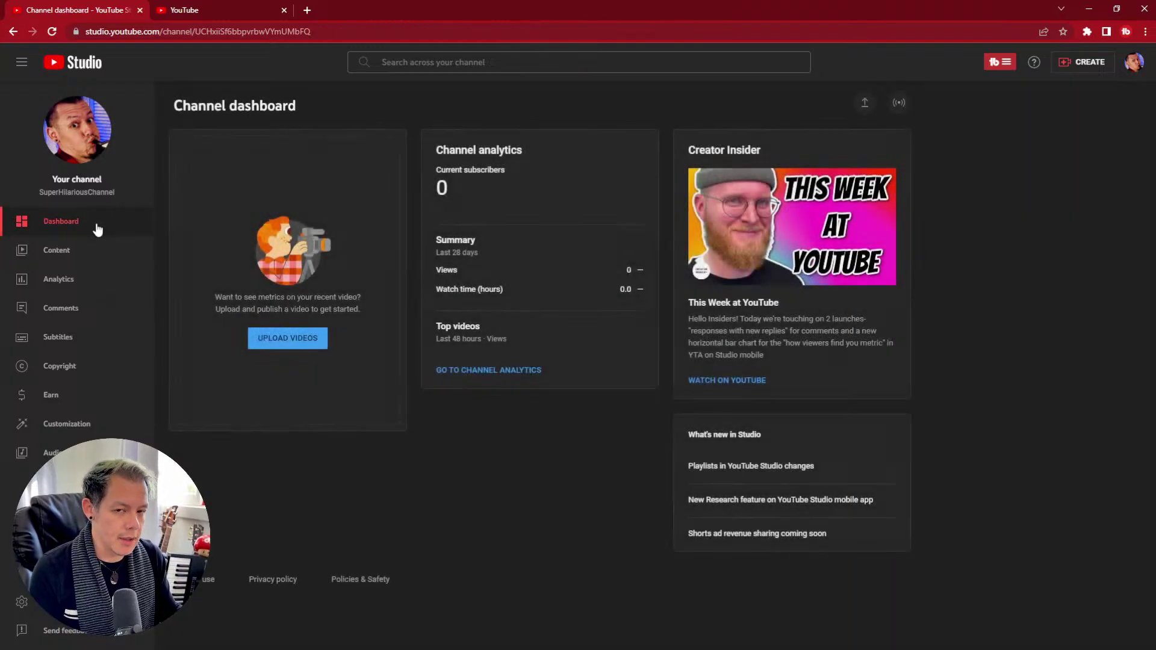